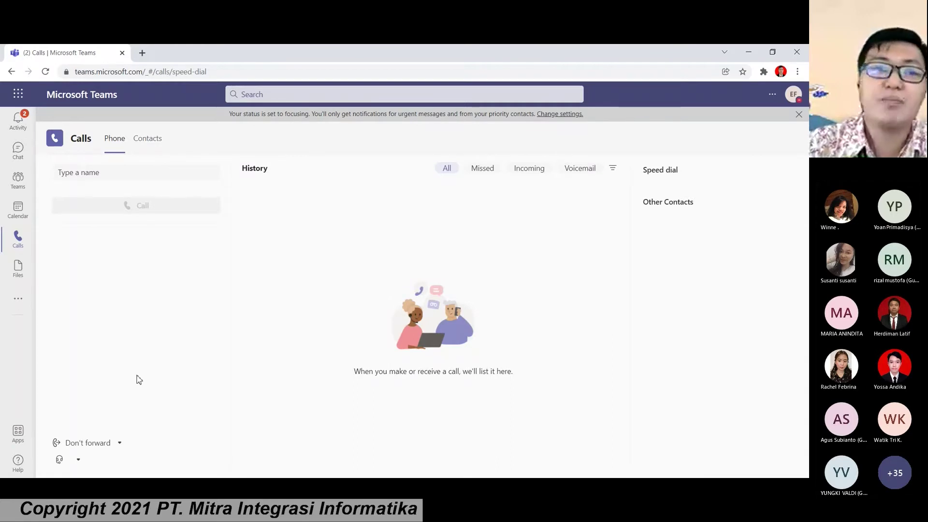
Step: Launch Viva Insights from the Recent apps in the More added apps list
click(19, 300)
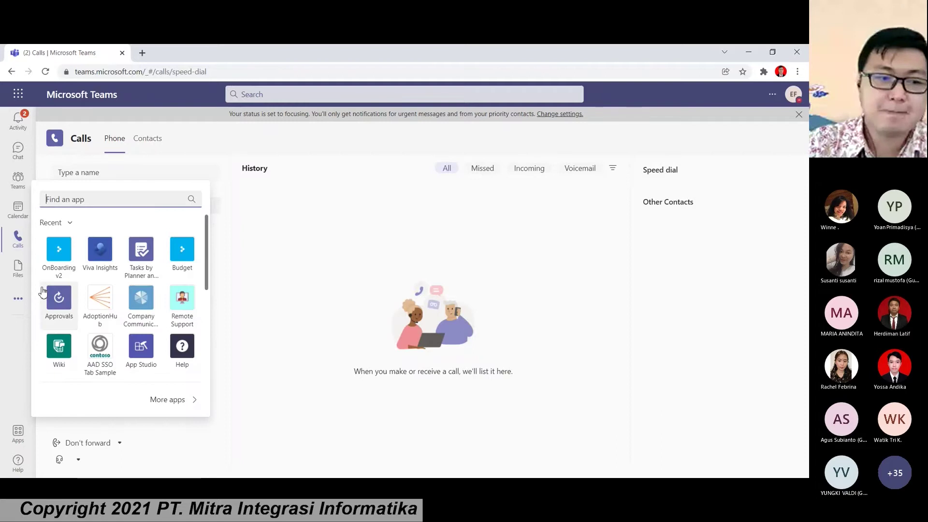
click(97, 264)
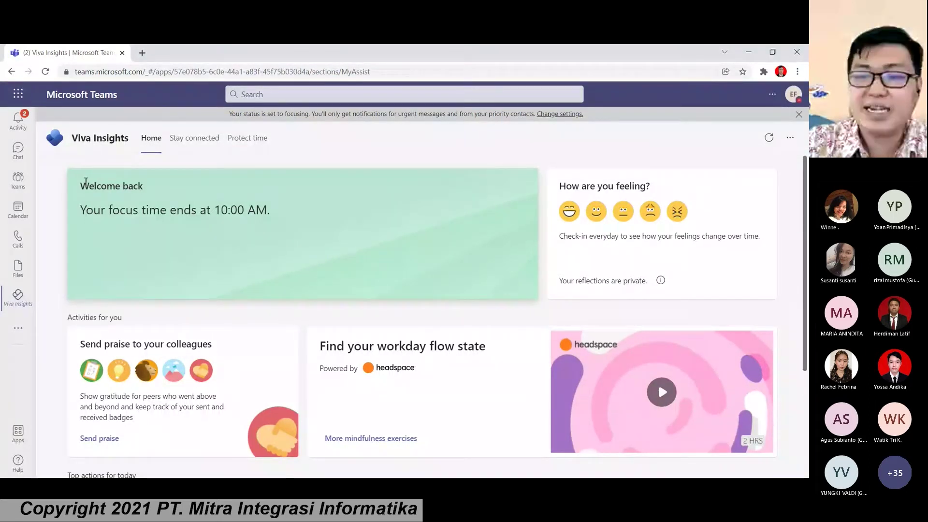
Step: Highlight the Welcome back greeting and focus time message, then check in feeling Good
drag(86, 182, 160, 201)
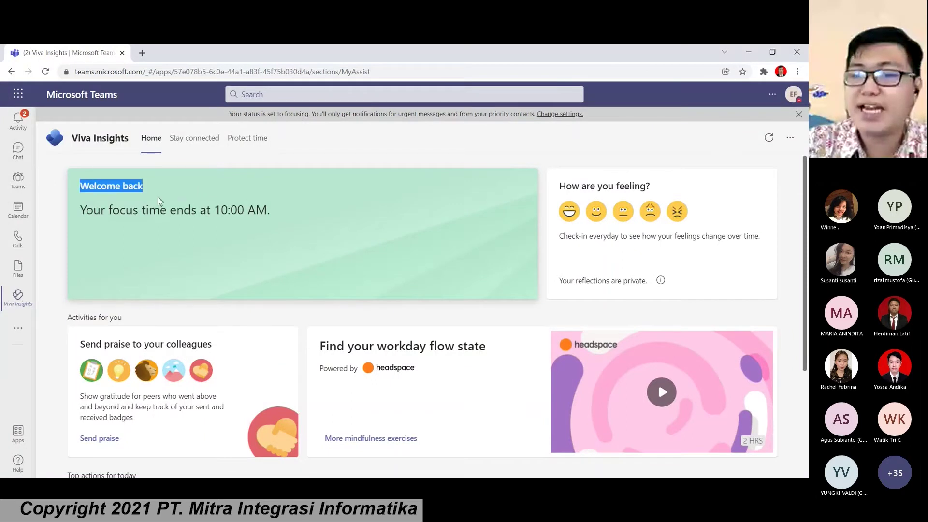
drag(80, 210, 259, 229)
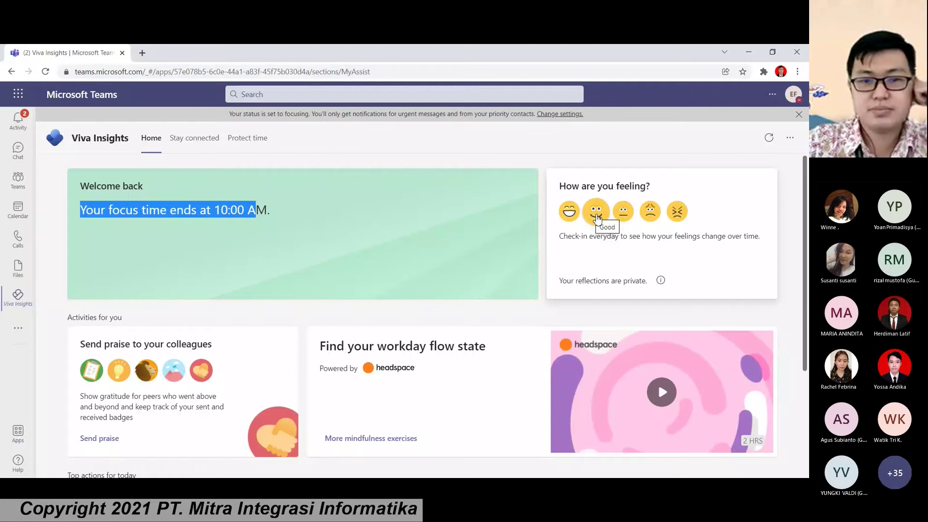
click(596, 213)
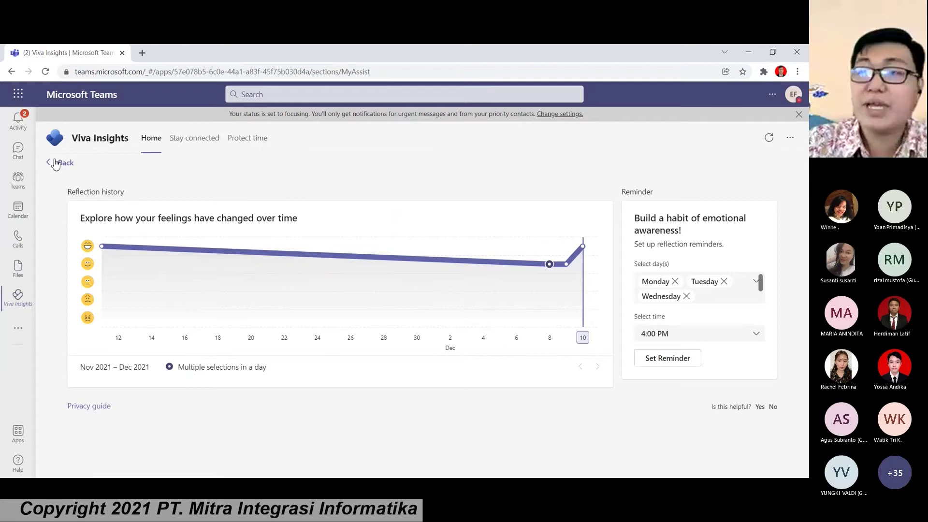
Step: Return from Reflection history to the Viva Insights Home page
click(56, 164)
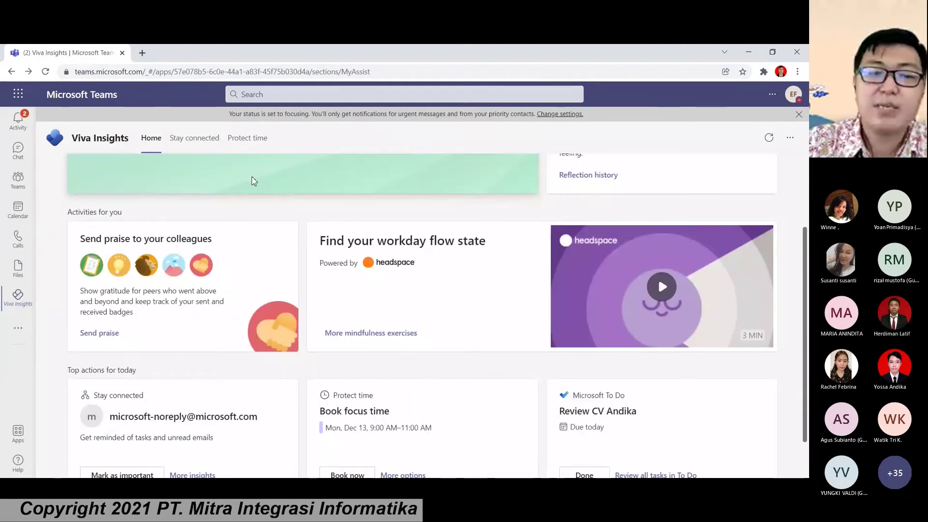
scroll(227, 178, down, 2)
scroll(145, 193, up, 2)
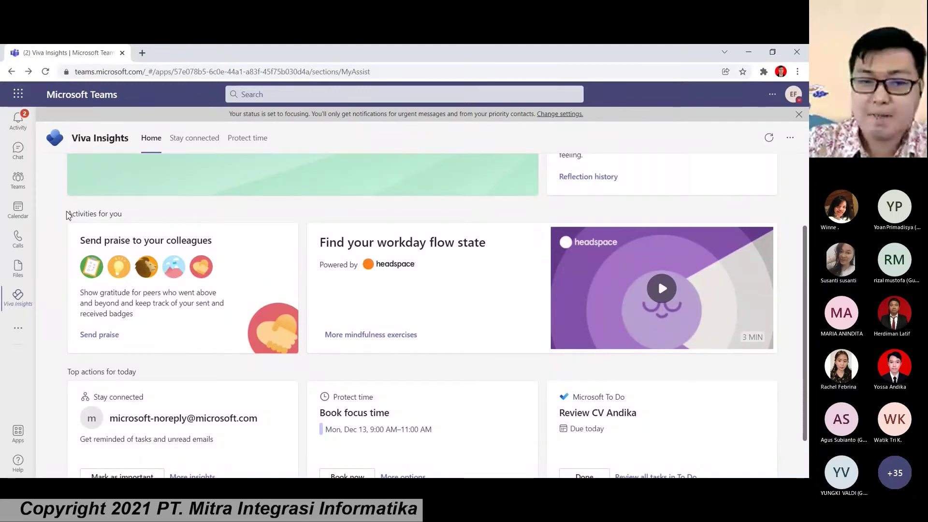
Step: Highlight the Activities for you heading and workday flow card, then open more mindfulness exercises
drag(70, 214, 139, 220)
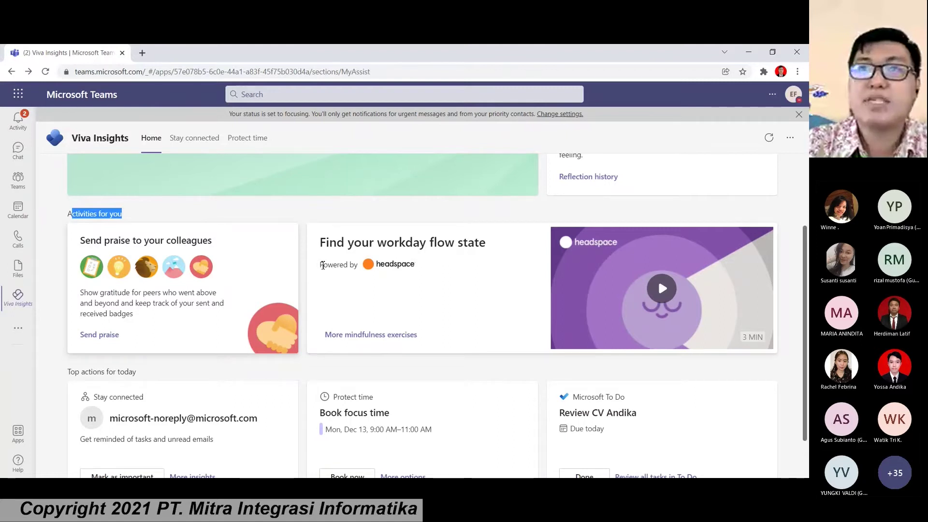
drag(330, 255, 460, 268)
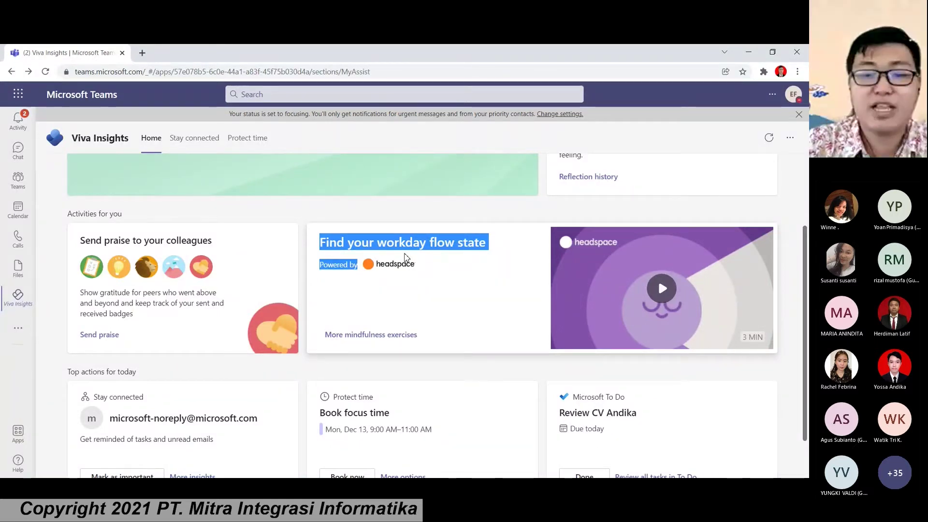
click(386, 335)
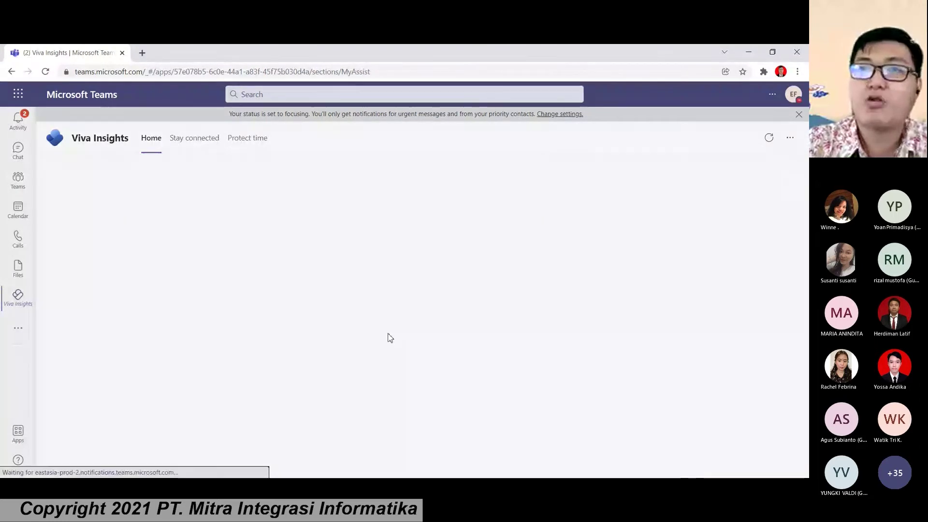
Step: Scroll through the mindfulness page of guided meditations and Focus music
scroll(389, 337, down, 1)
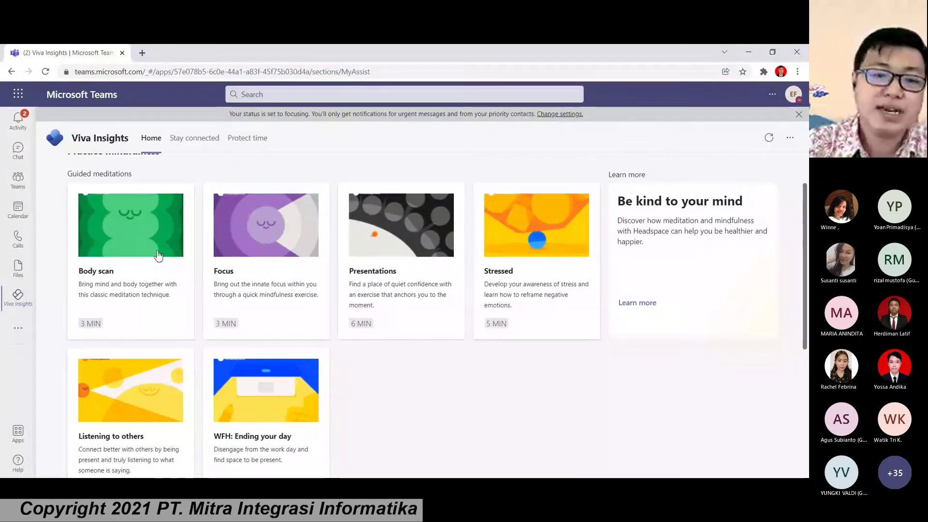
scroll(307, 269, down, 3)
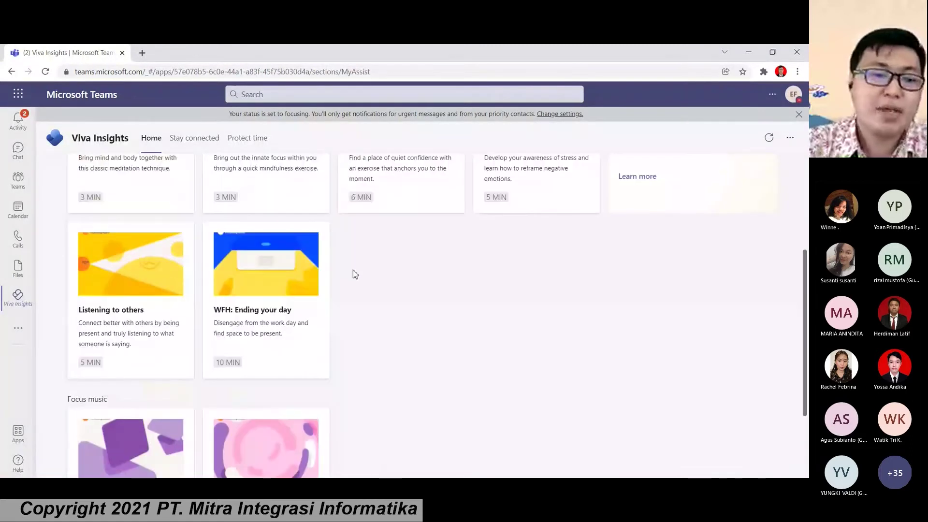
scroll(353, 270, up, 3)
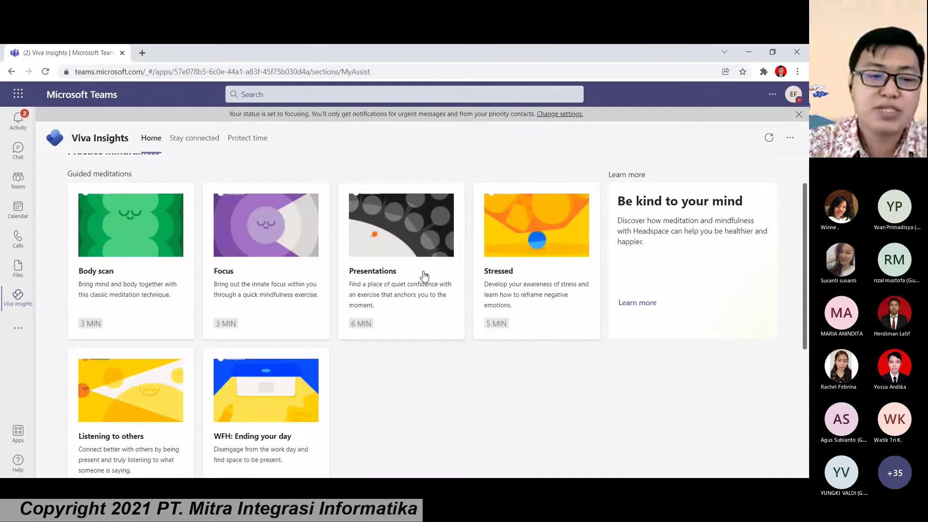
scroll(428, 278, down, 1)
scroll(429, 279, down, 3)
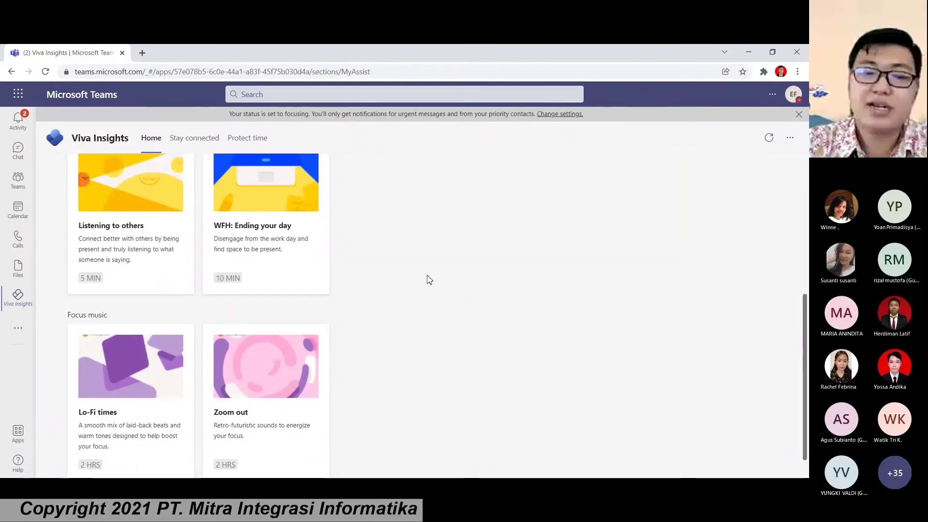
scroll(428, 279, down, 1)
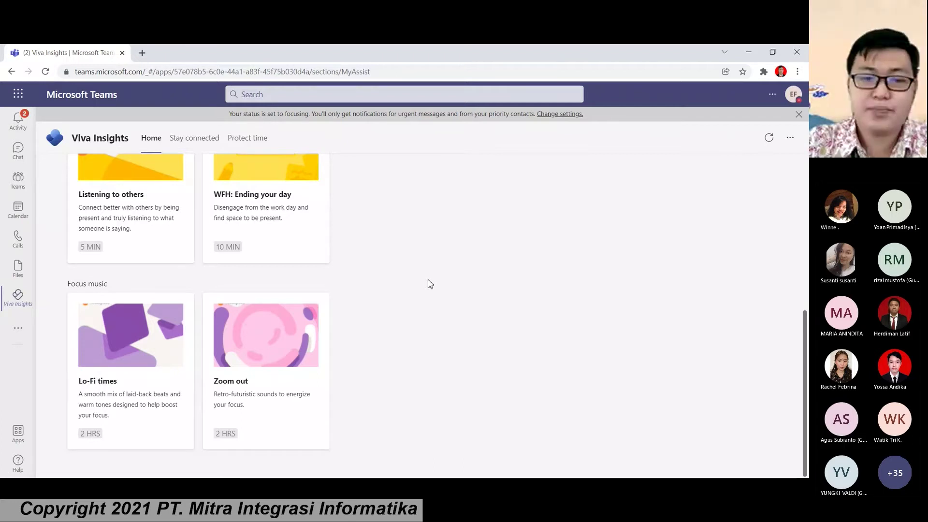
Step: Play the Lo-Fi times focus music video, then close it
click(101, 352)
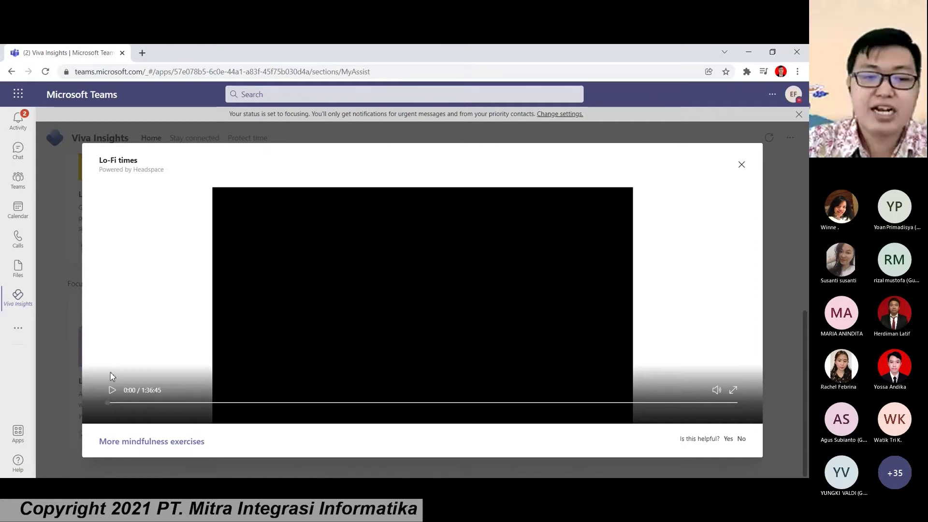
click(111, 389)
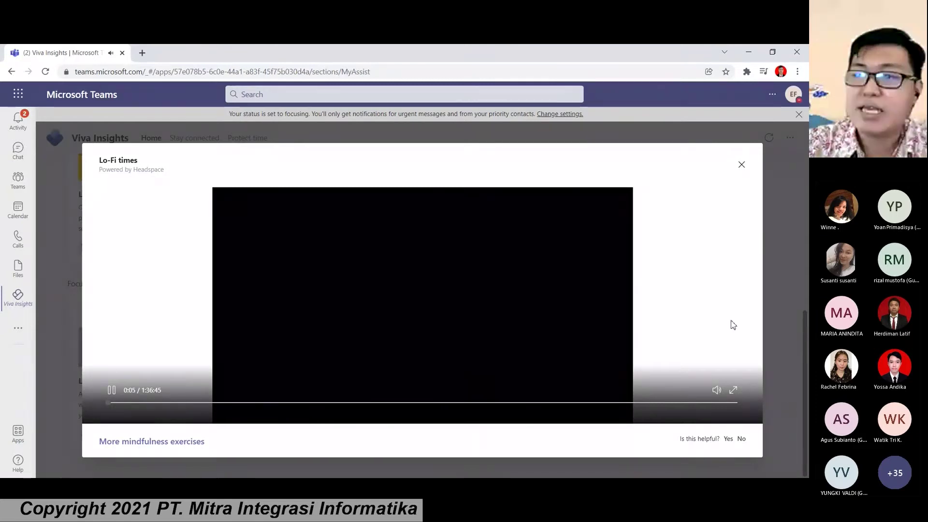
click(743, 166)
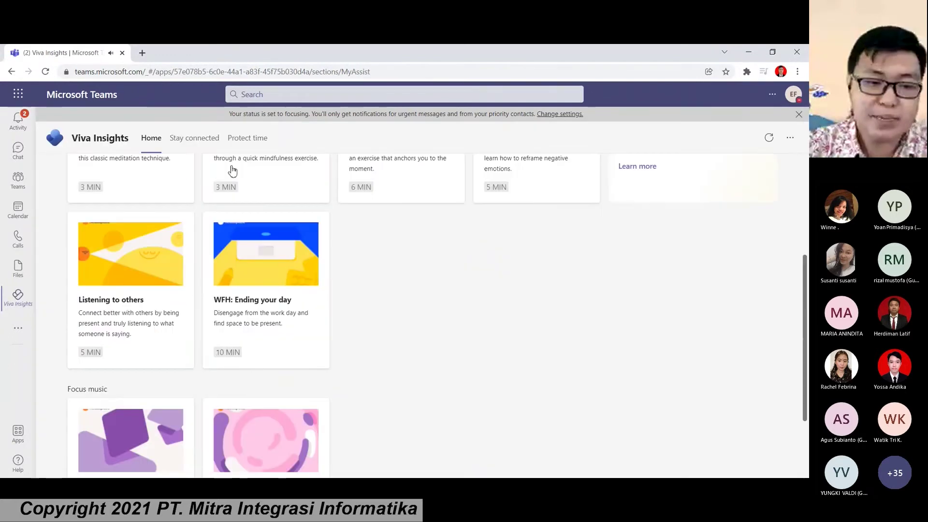
Step: Return to Viva Insights Home and highlight the Stay connected card label and its sender
click(157, 140)
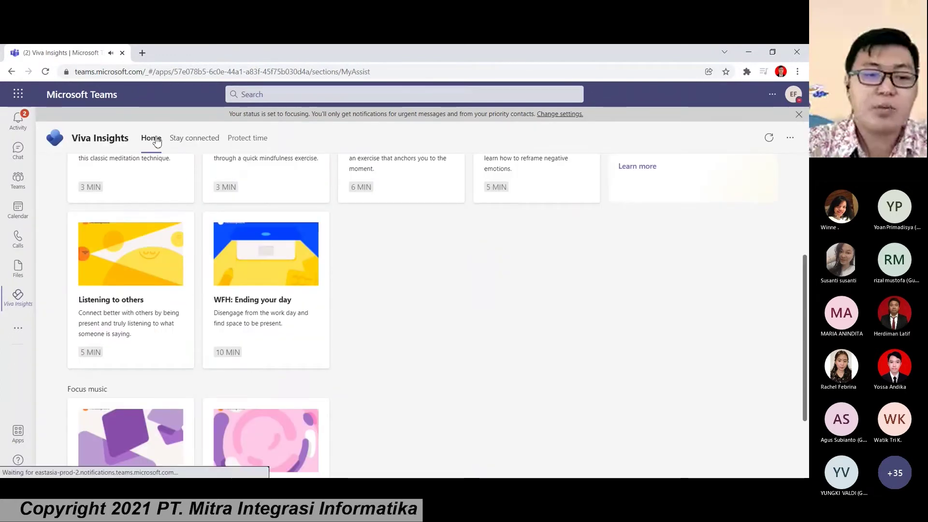
scroll(179, 211, down, 5)
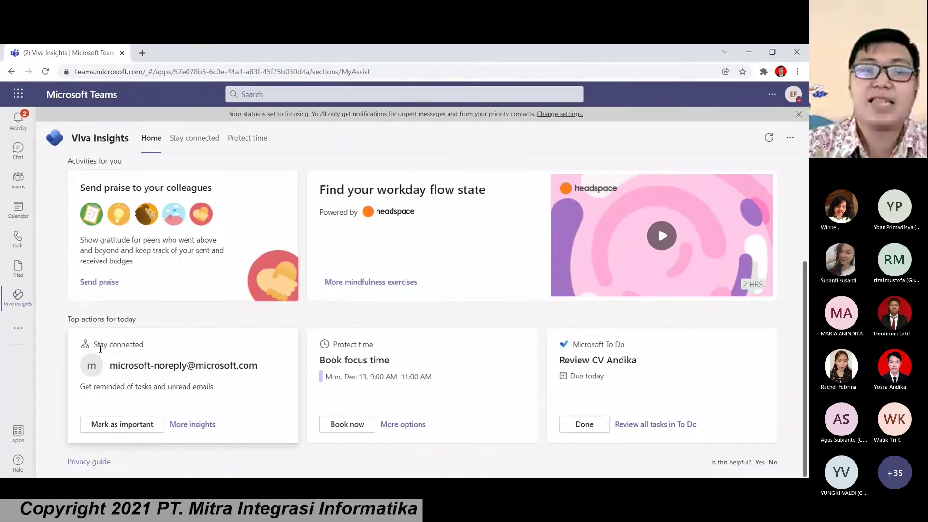
drag(94, 344, 145, 346)
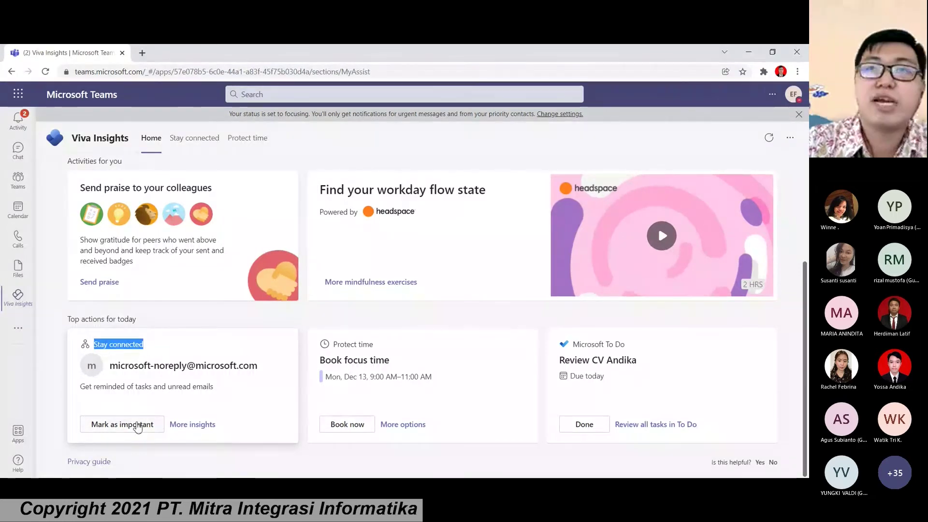
drag(110, 366, 259, 372)
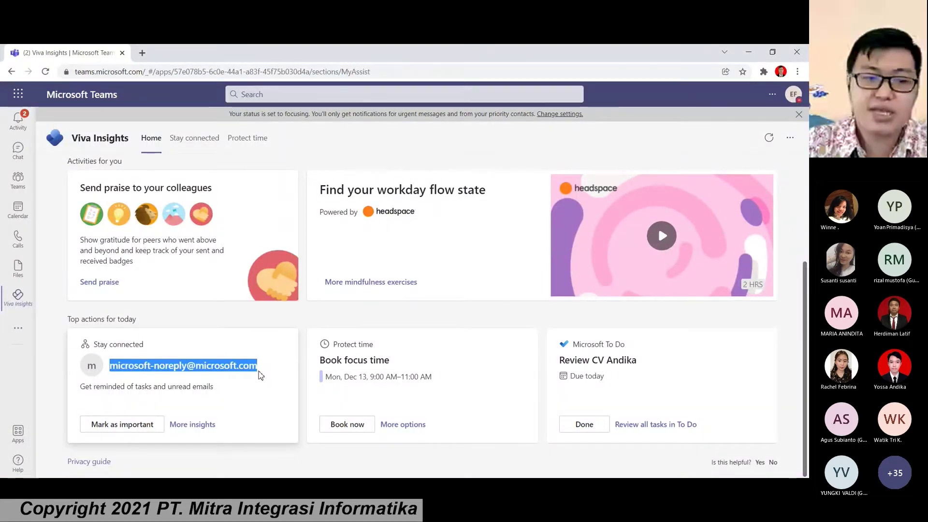
Step: Highlight the Protect time and Microsoft To Do card labels, then scroll back up
drag(337, 345, 379, 356)
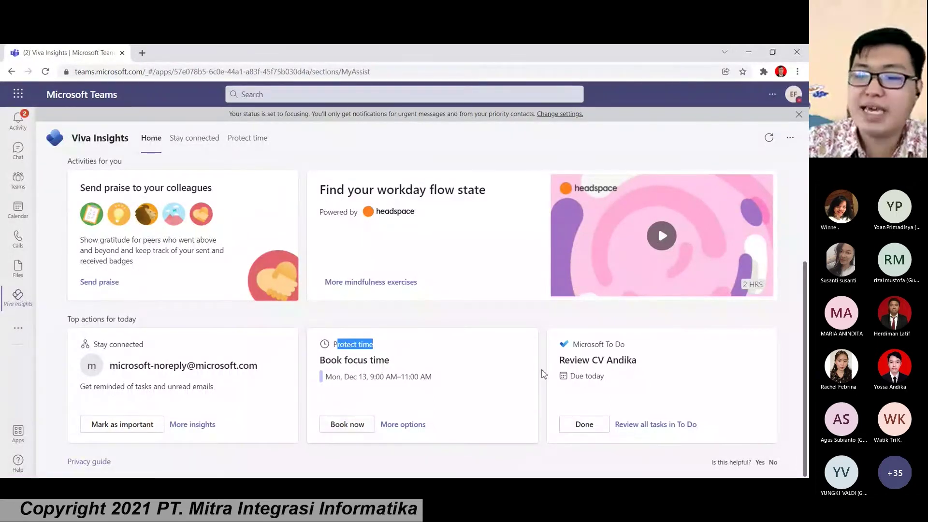
drag(573, 344, 629, 346)
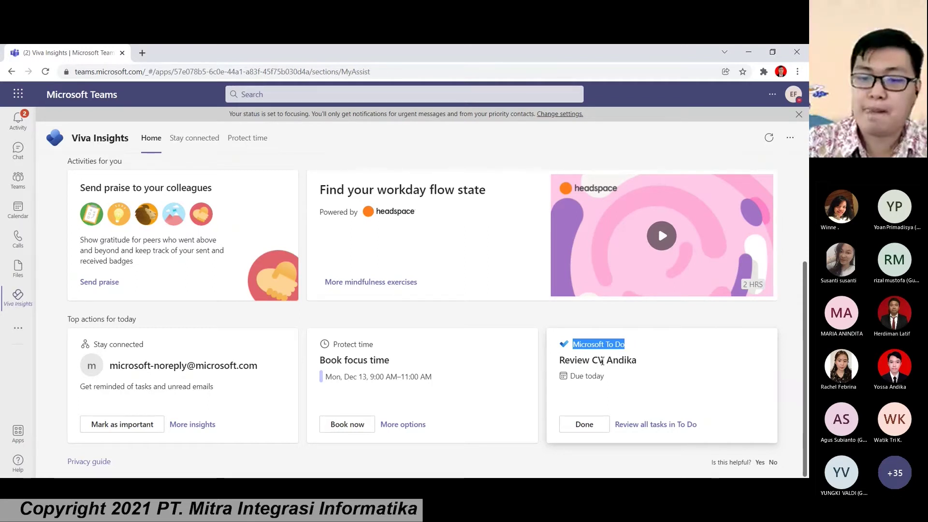
scroll(523, 333, up, 1)
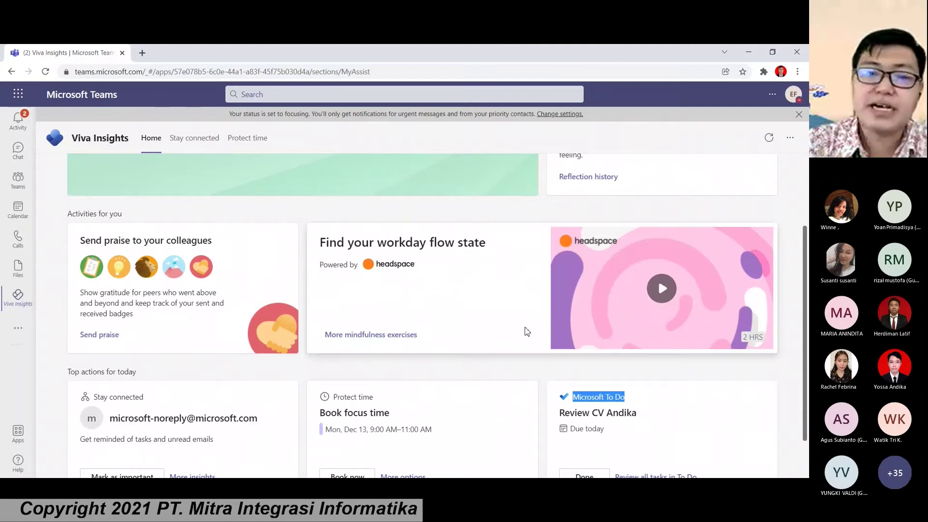
scroll(526, 330, up, 1)
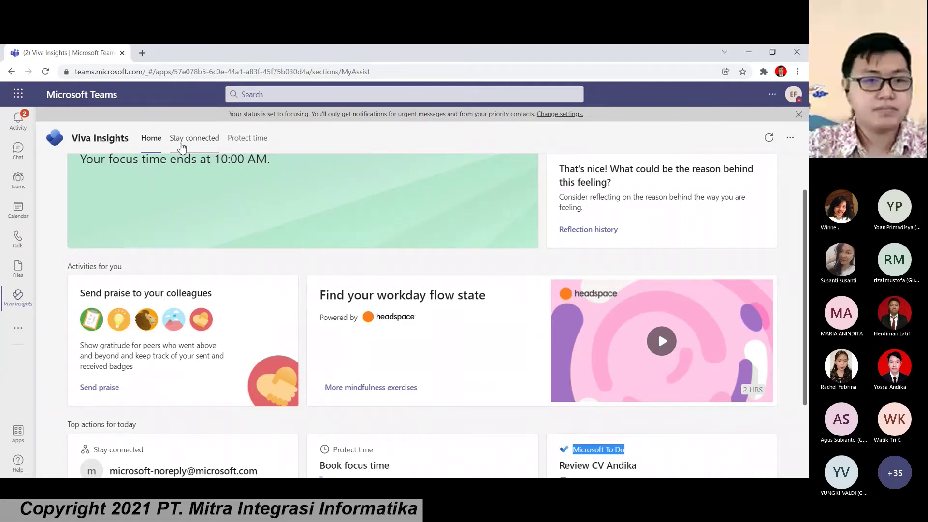
click(182, 145)
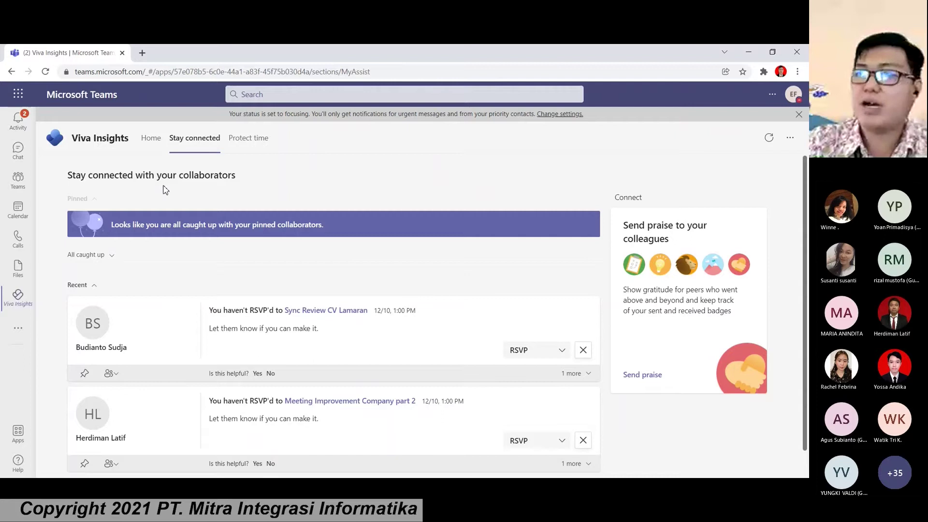
scroll(167, 197, down, 1)
scroll(174, 201, up, 1)
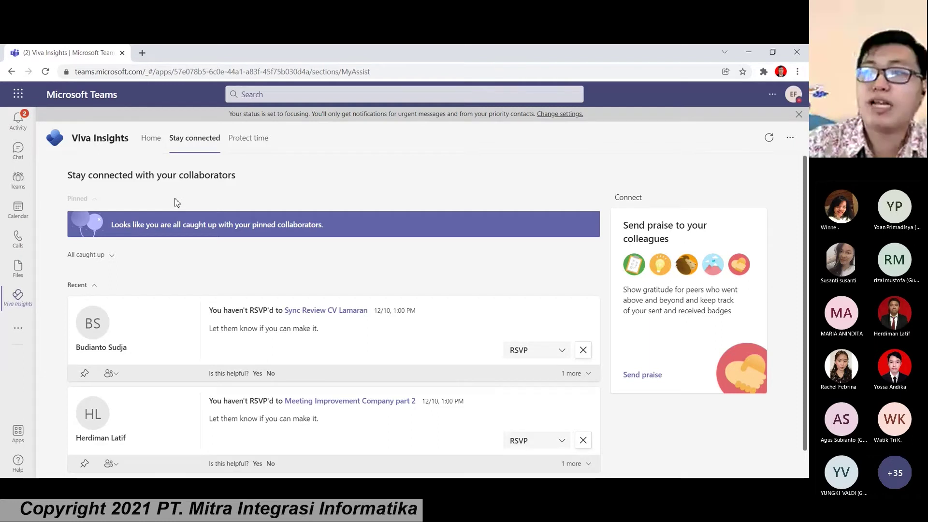
click(108, 255)
scroll(108, 238, down, 1)
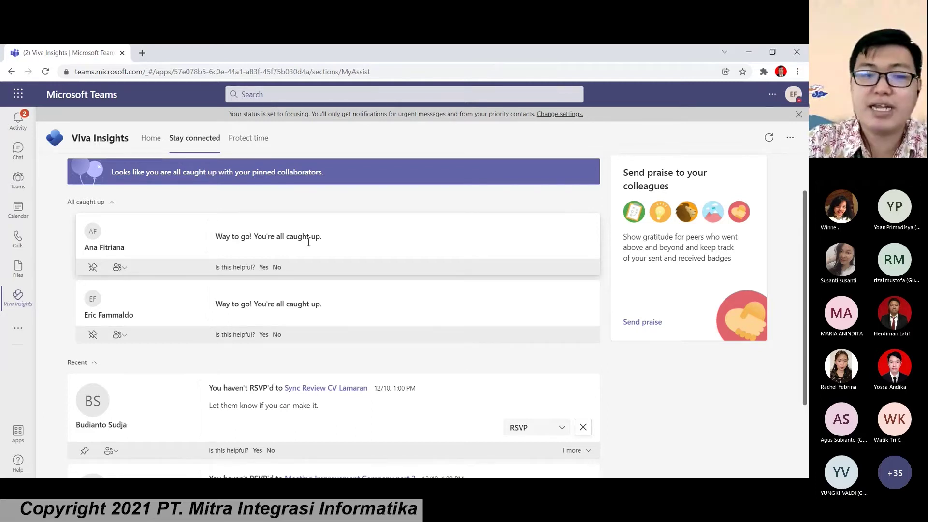
scroll(300, 244, down, 3)
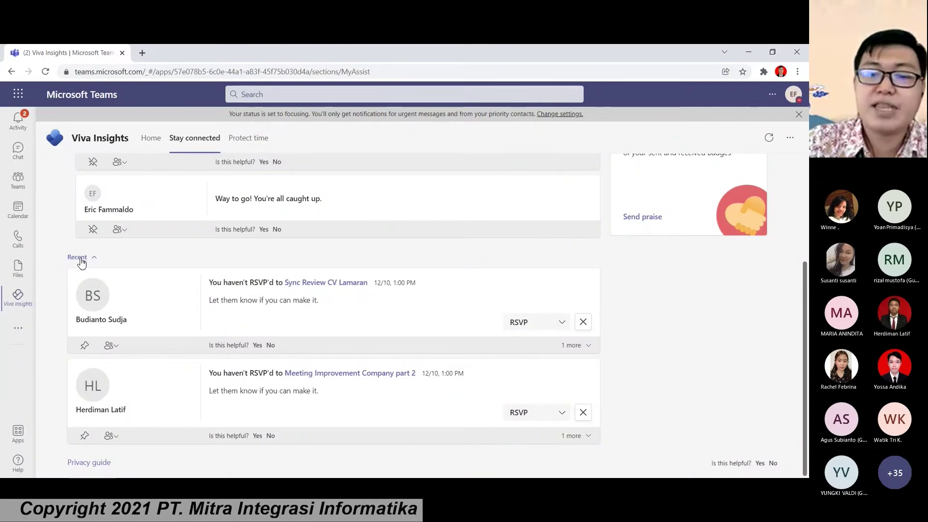
drag(80, 323, 126, 318)
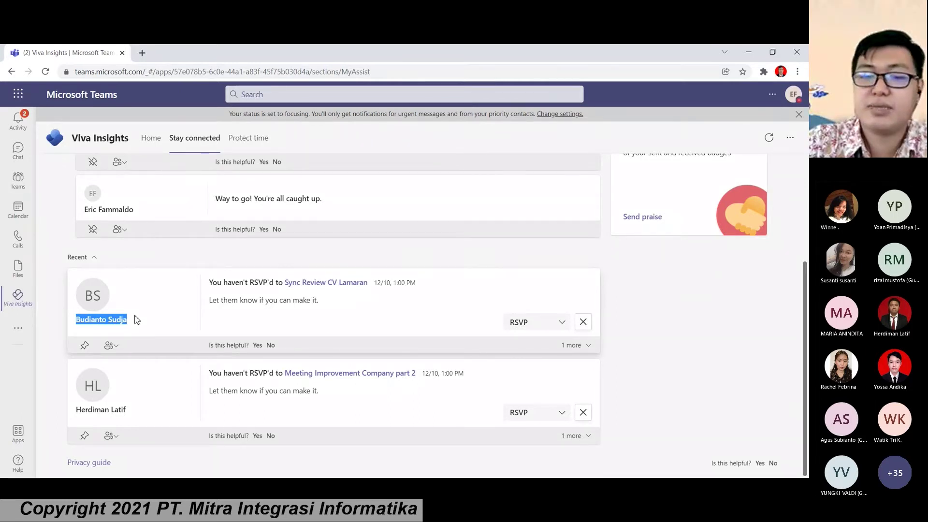
Step: Accept the Sync Review CV Lamaran invitation and switch to the Protect time tab
click(536, 326)
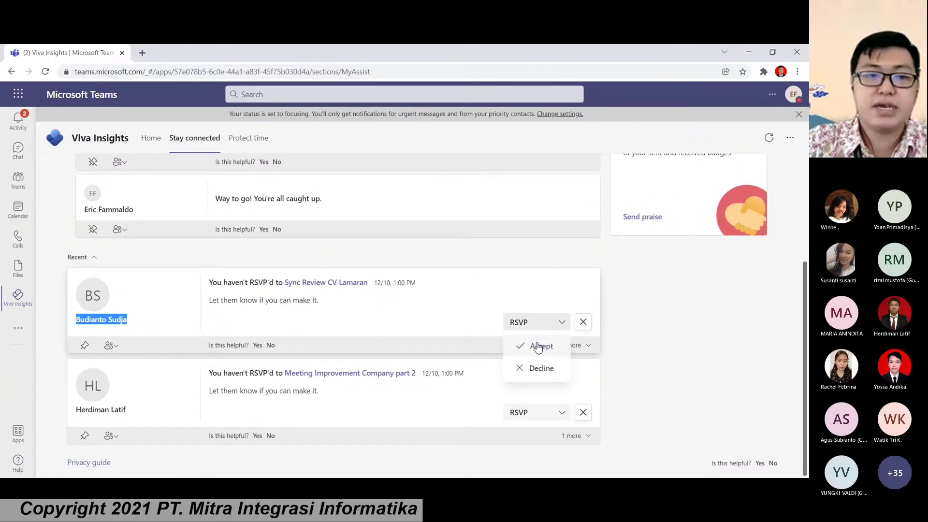
click(538, 346)
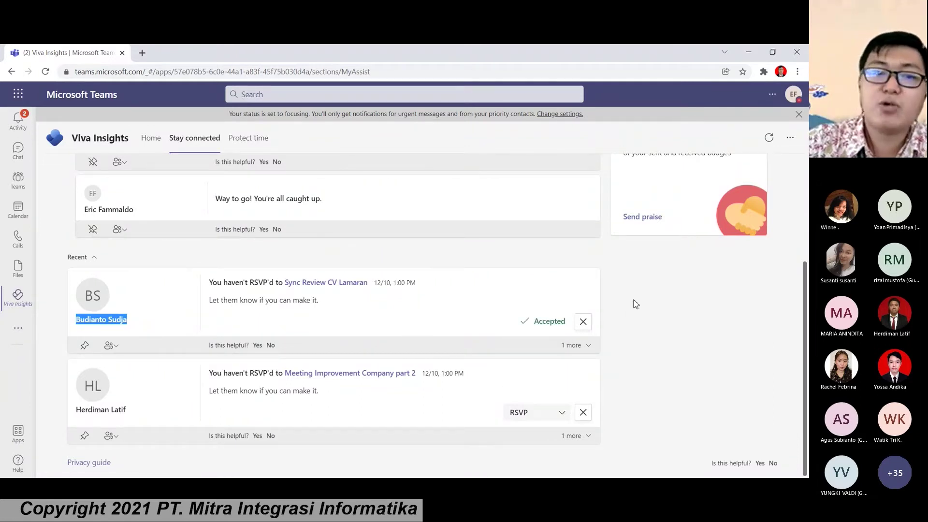
scroll(633, 305, up, 1)
scroll(635, 304, up, 2)
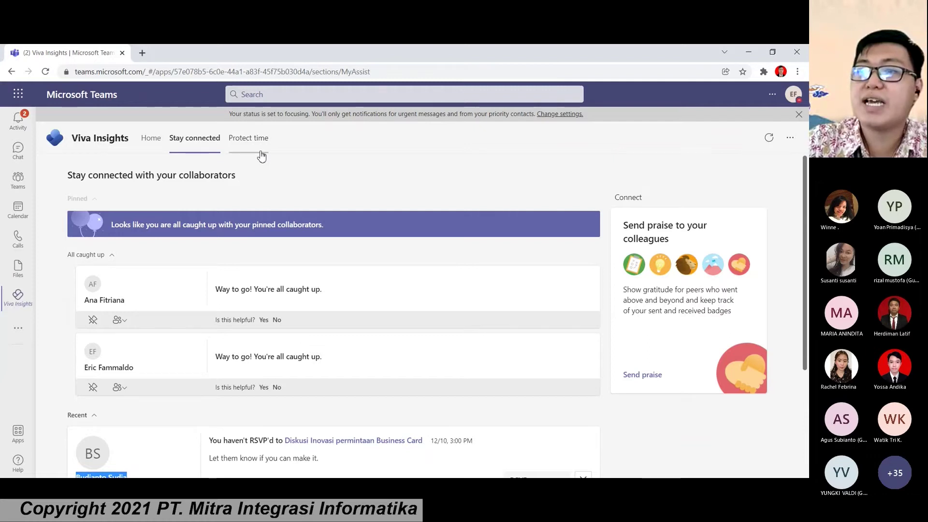
click(248, 140)
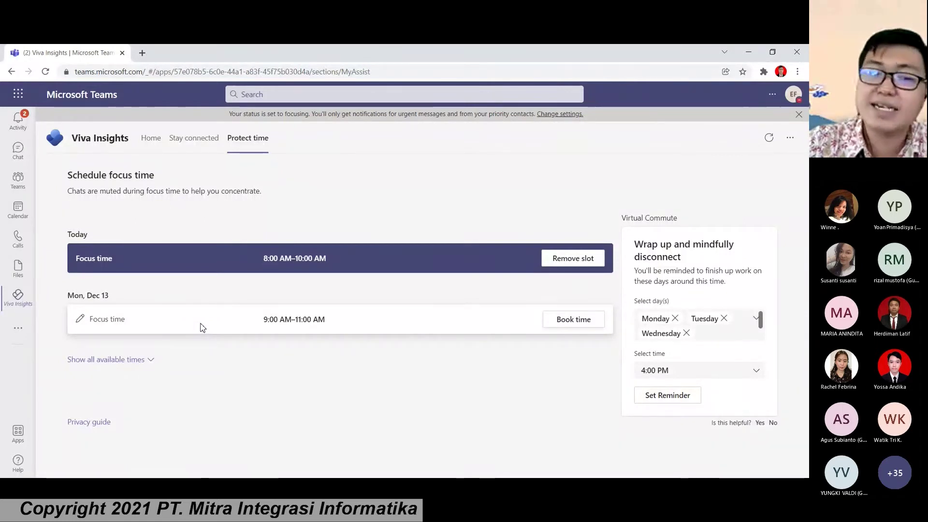
Step: Show all available focus-time slots on the Protect time page
click(129, 360)
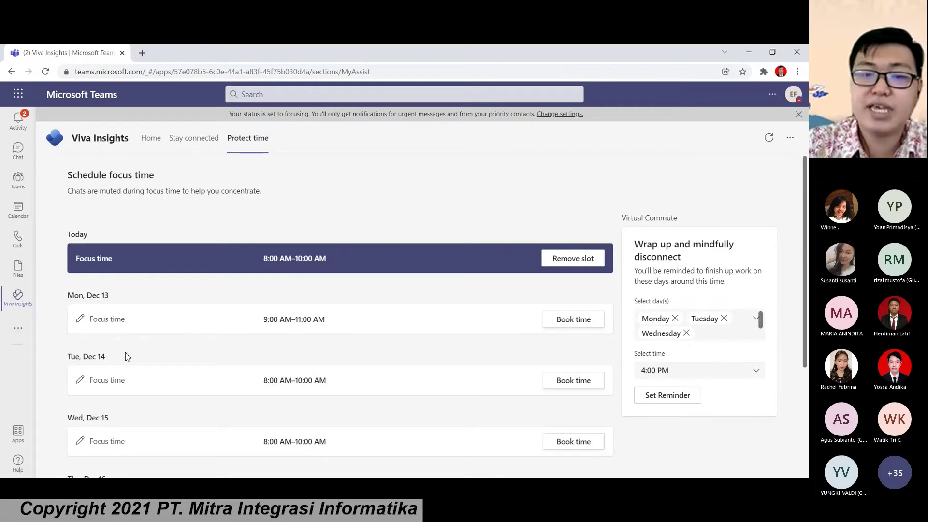
Step: Book the Mon, Dec 13 9:00–11:00 AM focus time slot
scroll(126, 356, down, 1)
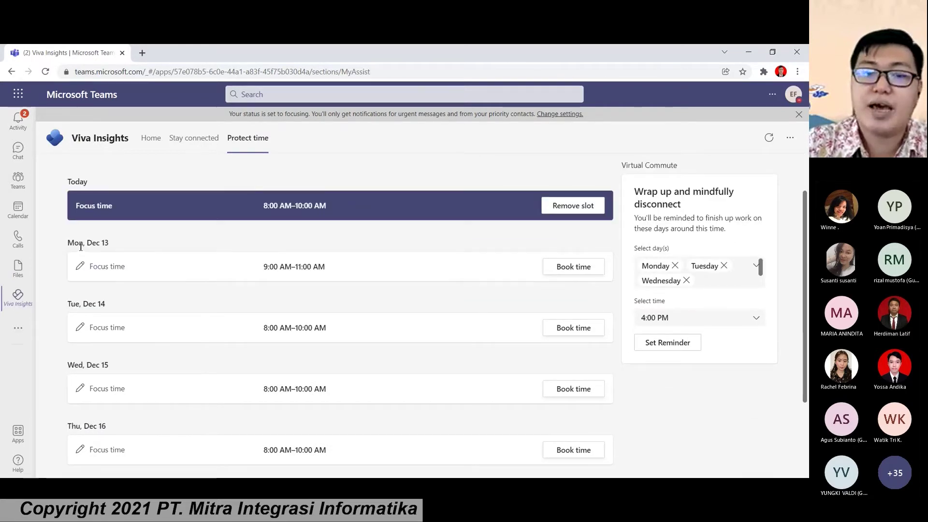
drag(68, 242, 78, 243)
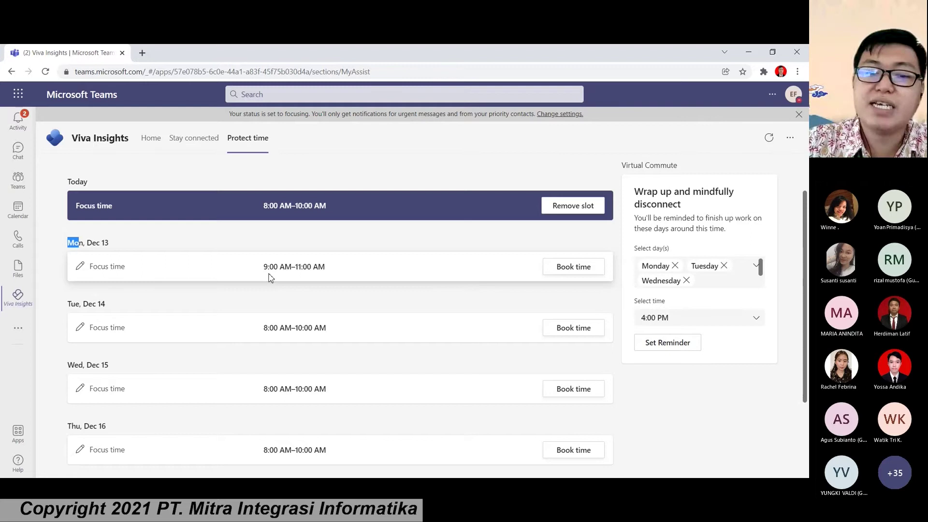
click(264, 265)
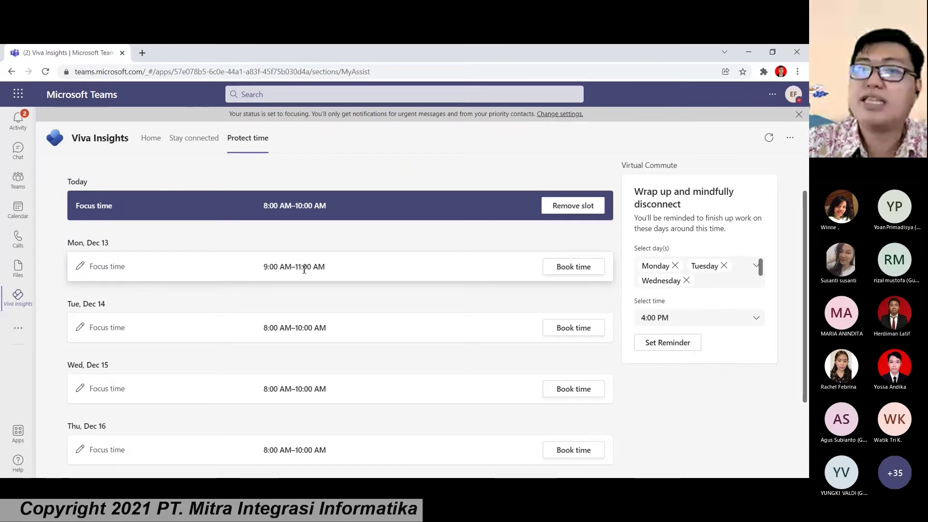
click(559, 267)
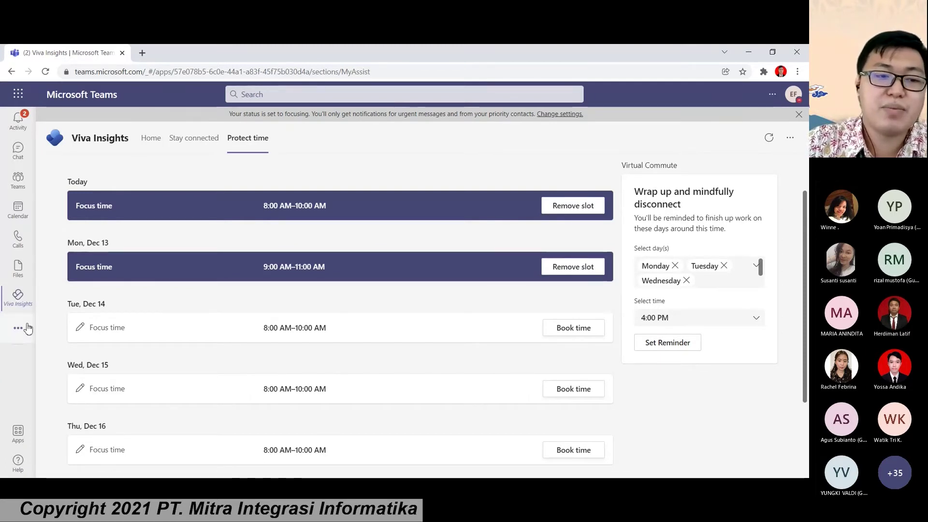
Step: Bring up the More added apps finder from the left sidebar
click(27, 329)
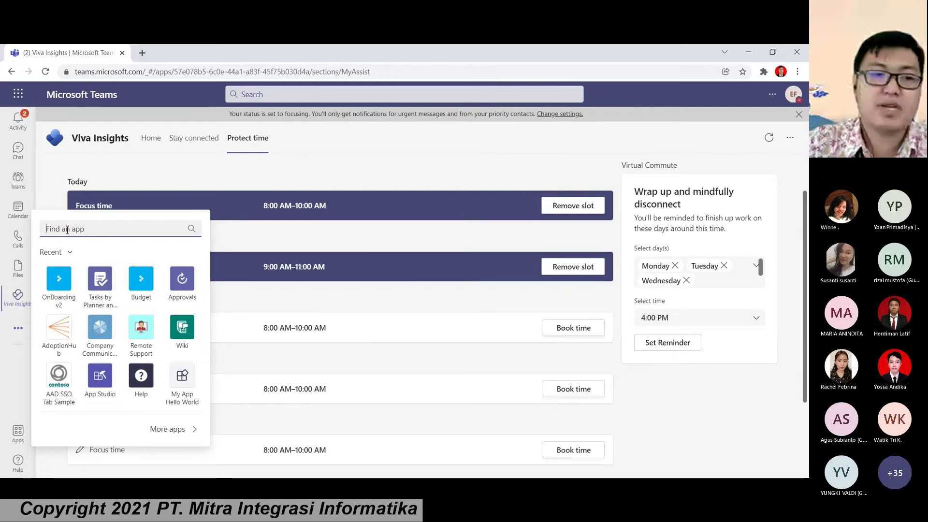
Step: Search 'task' in the app finder, clear it, and open Tasks by Planner and To Do
text(t)
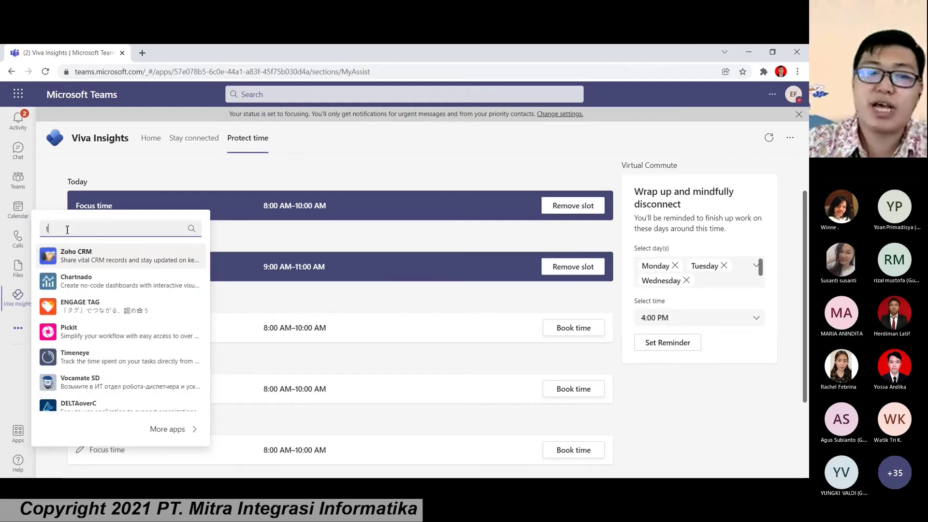
text(ask)
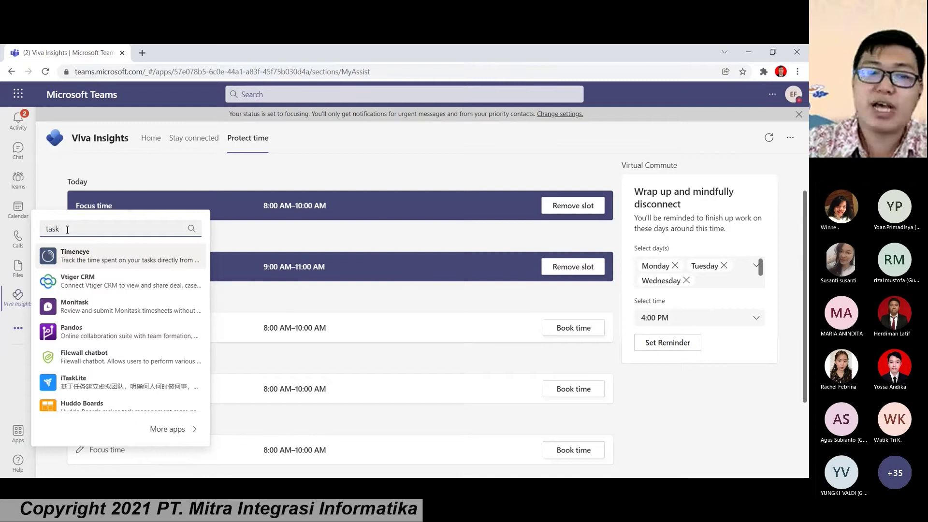
key(BackSpace)
key(BackSpace)
key(BackSpace)
key(BackSpace)
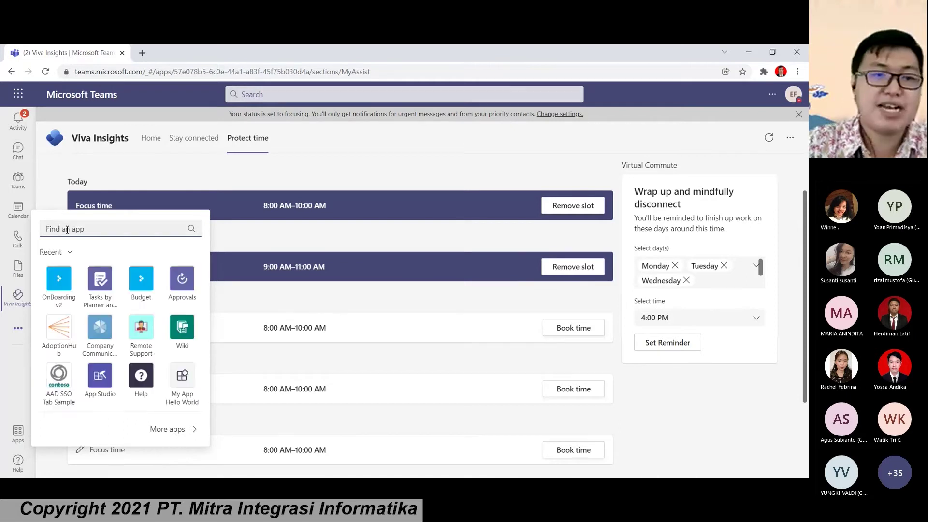
right_click(108, 285)
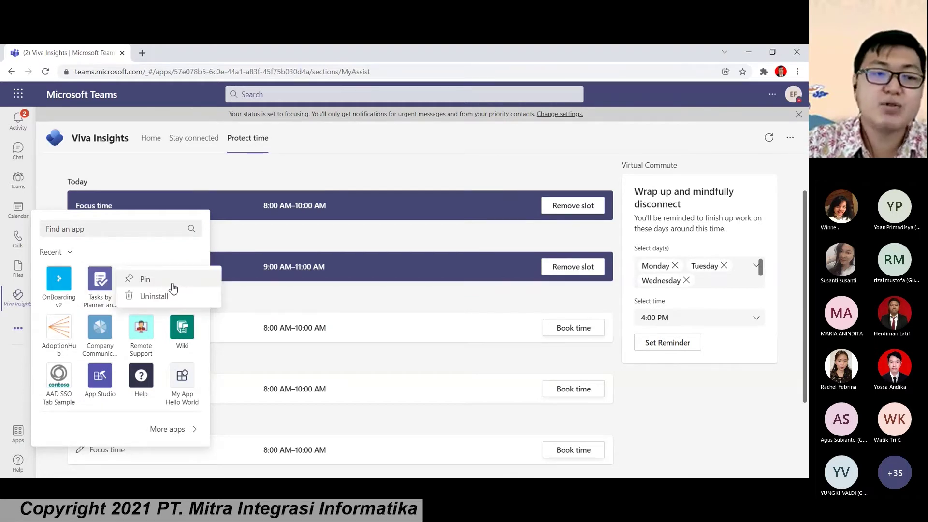
click(110, 281)
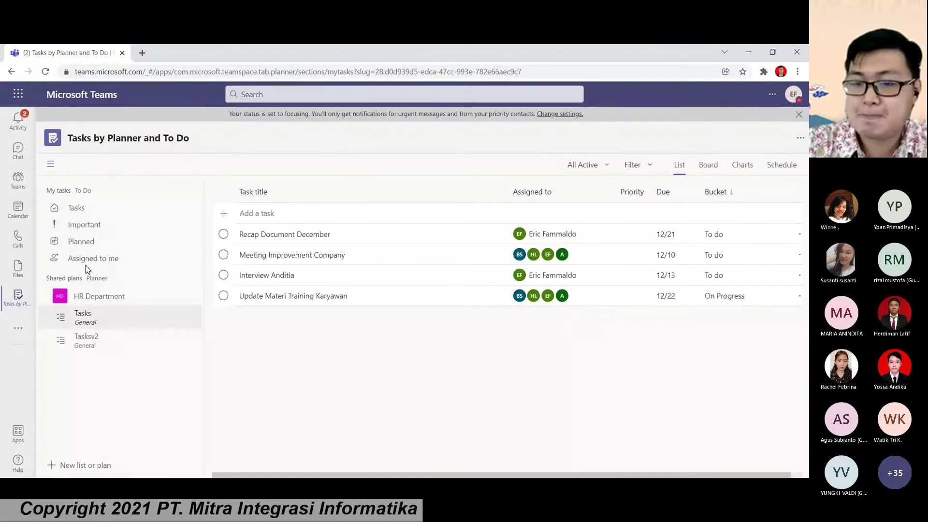
Step: Show the personal My tasks list with its six active tasks due 12/10 through 12/22
click(83, 208)
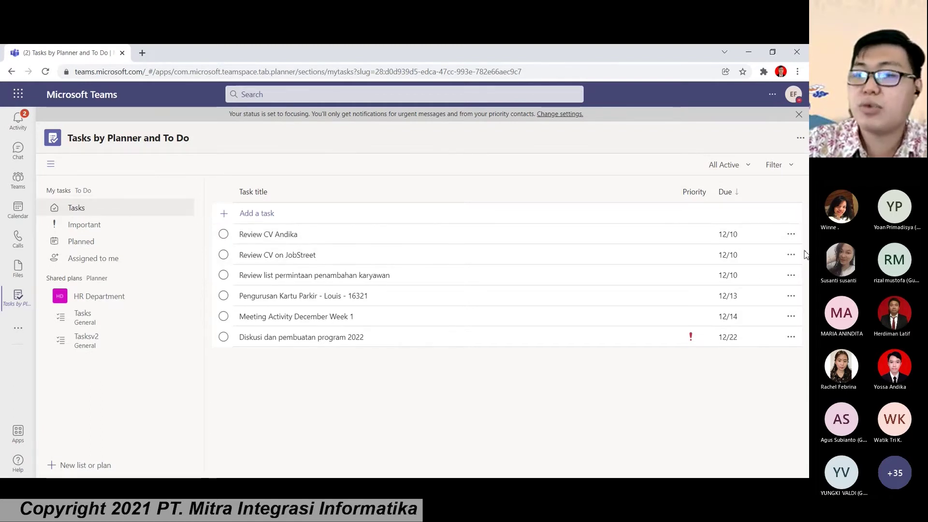
Step: Mark the Review CV Andika task's progress as Completed
click(791, 235)
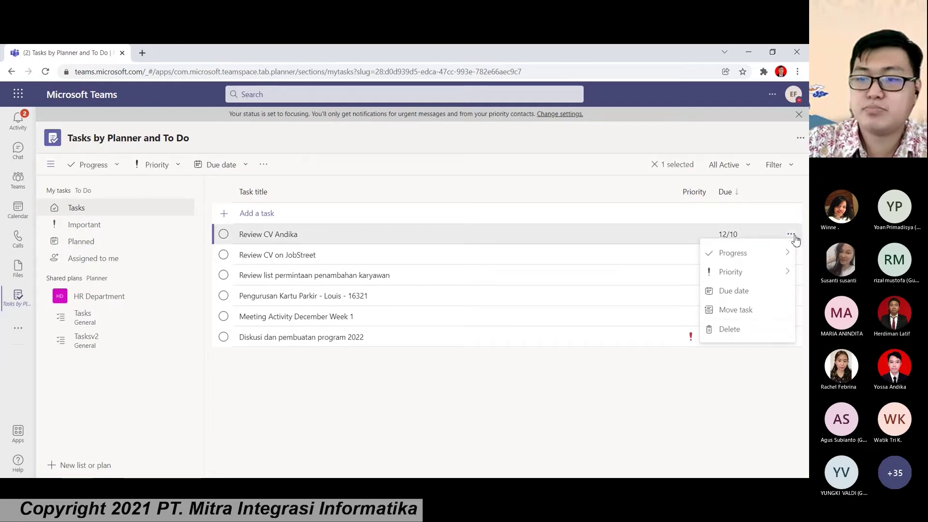
mouse_move(759, 251)
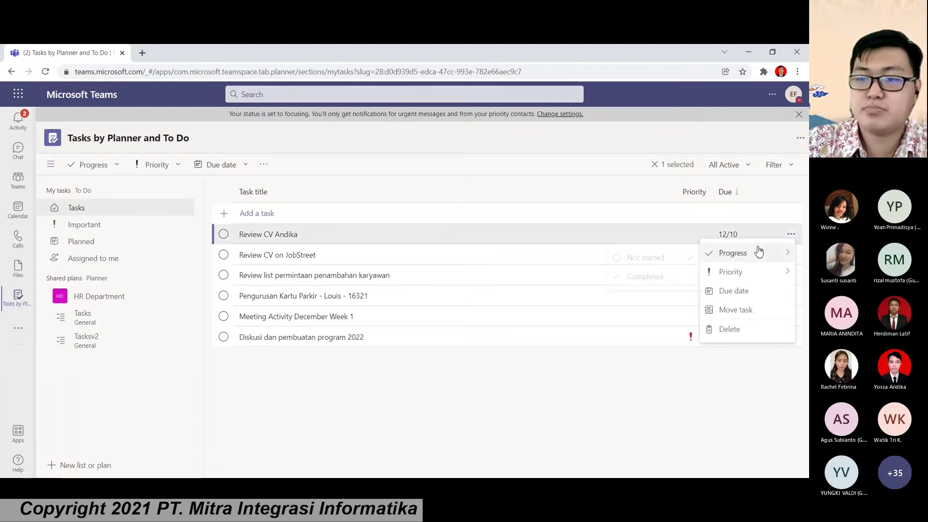
click(660, 277)
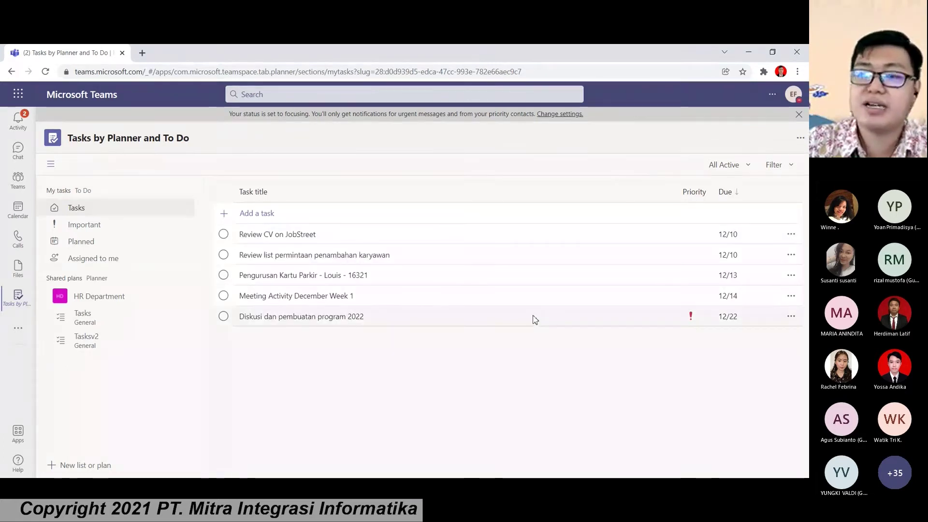
Step: Filter the task list to Completed tasks, then back to All Active
click(727, 165)
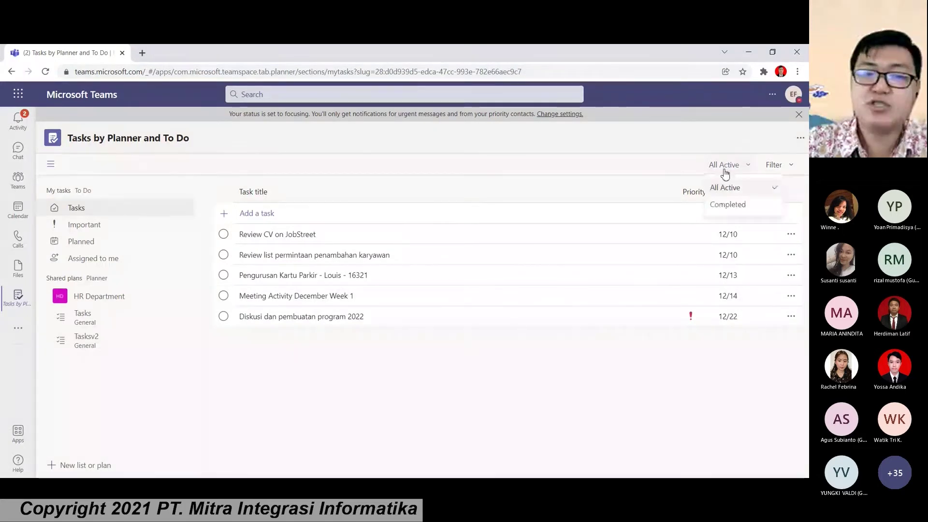
click(728, 204)
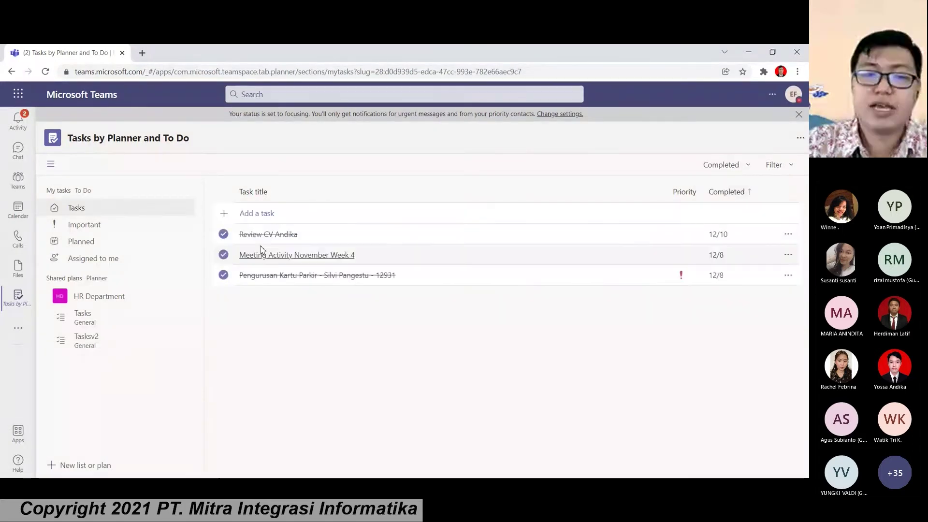
click(721, 166)
click(723, 188)
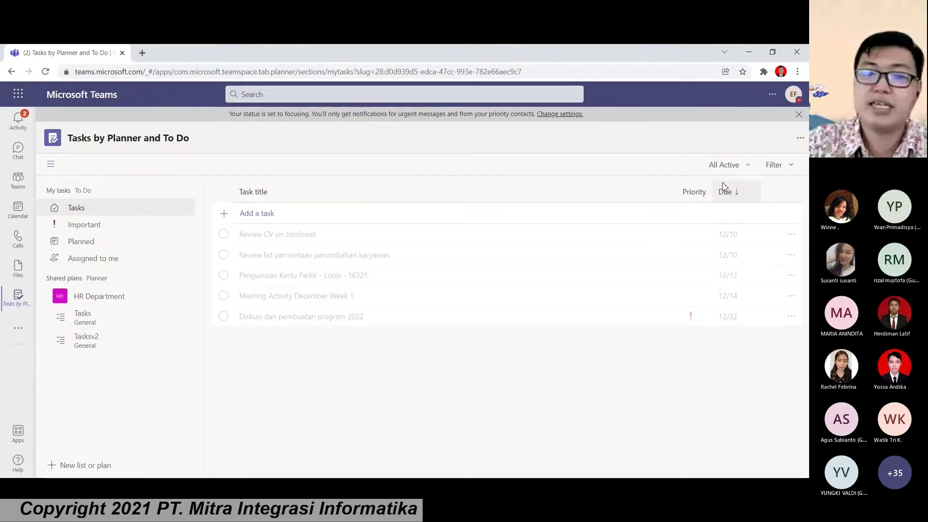
click(255, 214)
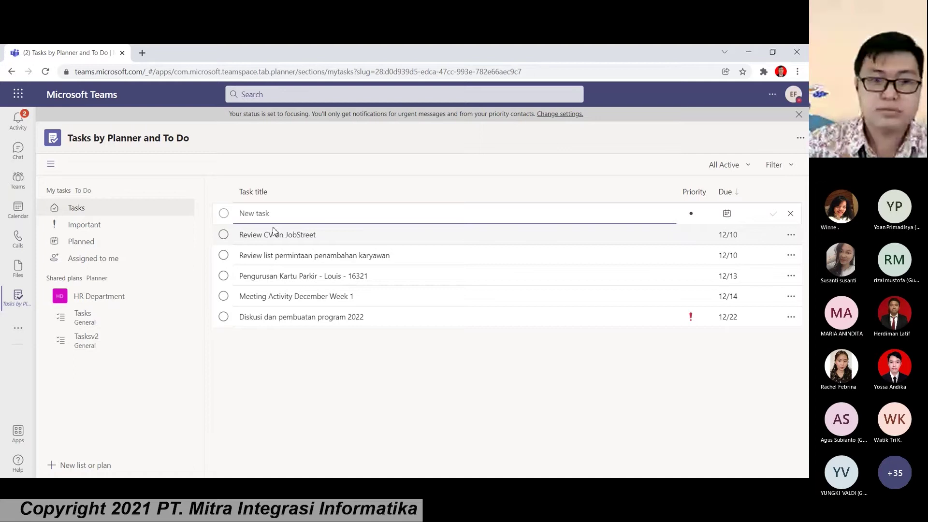
Step: Add a task 'Review Permintaan Kartu Parkir' with the requester's name, priority Important
text(REview)
key(BackSpace)
key(BackSpace)
key(BackSpace)
key(BackSpace)
key(BackSpace)
text(eview Permintaan )
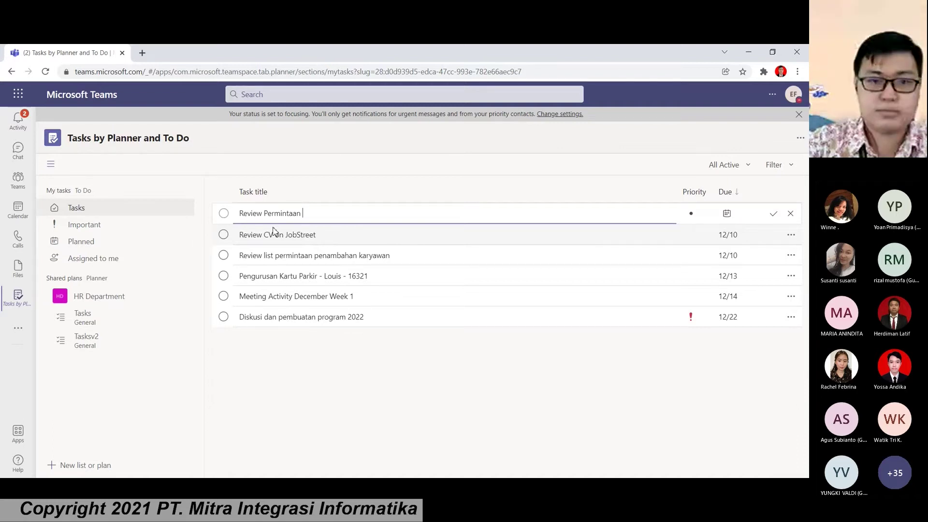
text(Kartu Parkir )
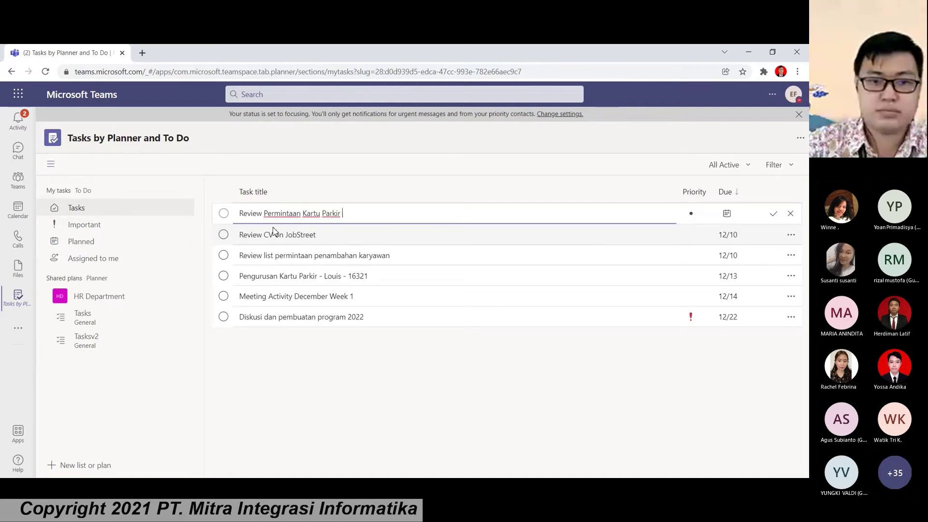
text(-  Jaya)
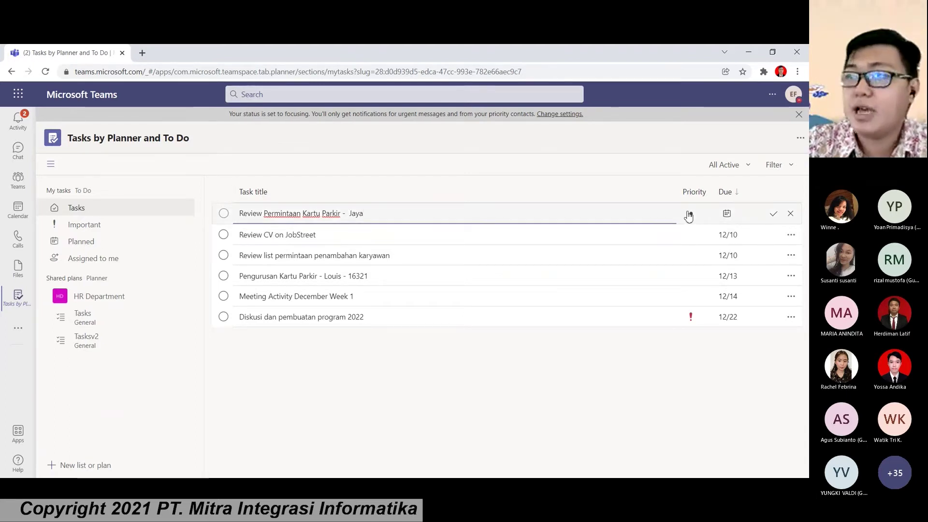
click(689, 215)
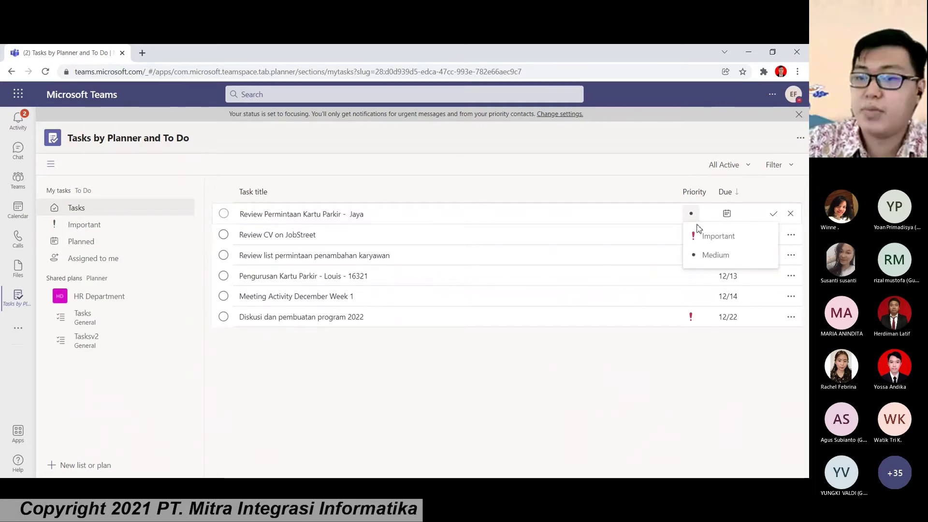
click(705, 236)
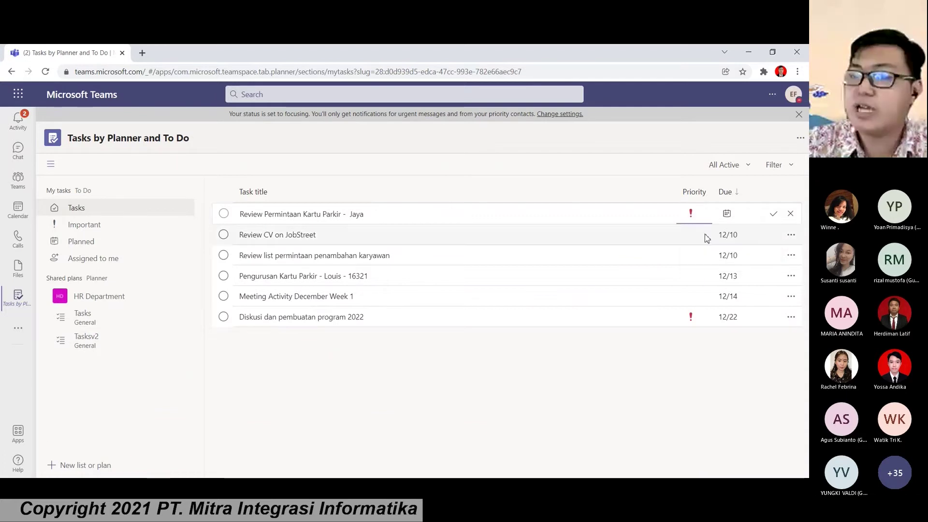
Step: Give the new task a due date of 10 December 2021
click(727, 215)
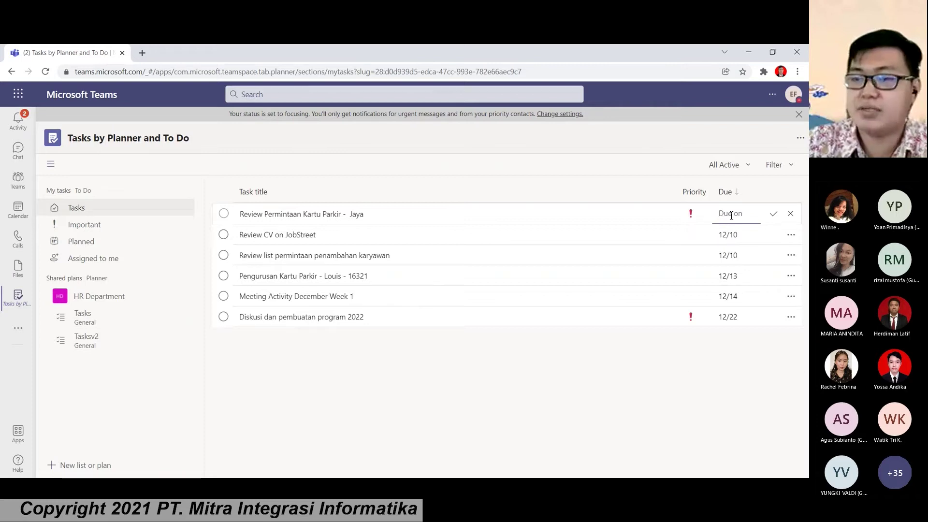
click(731, 215)
click(774, 286)
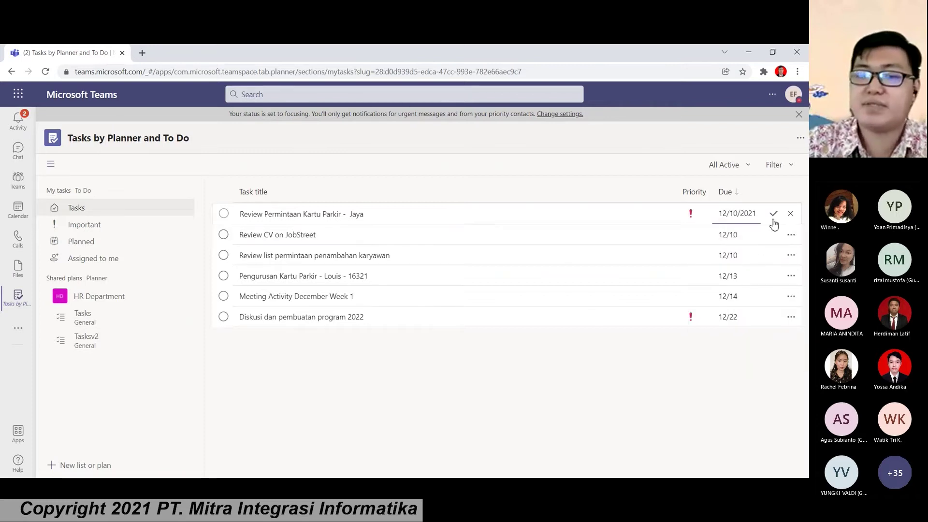
click(774, 216)
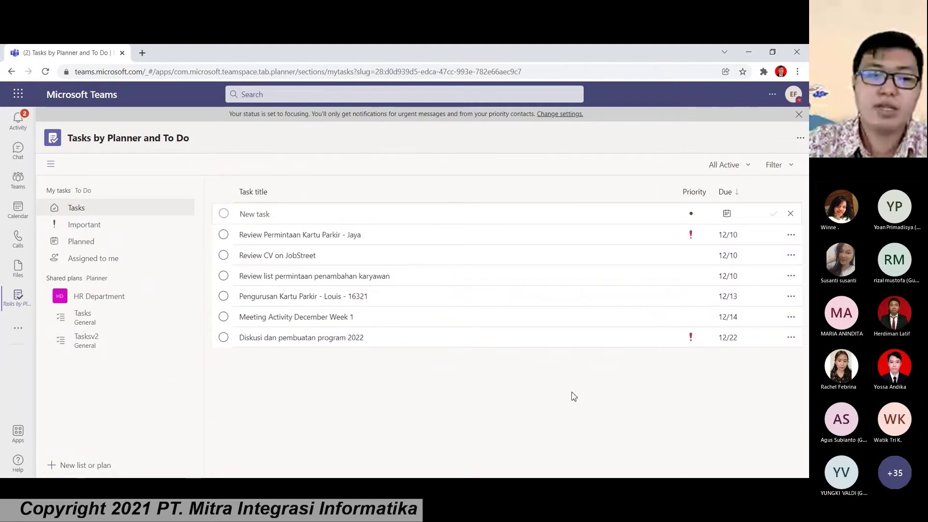
click(123, 231)
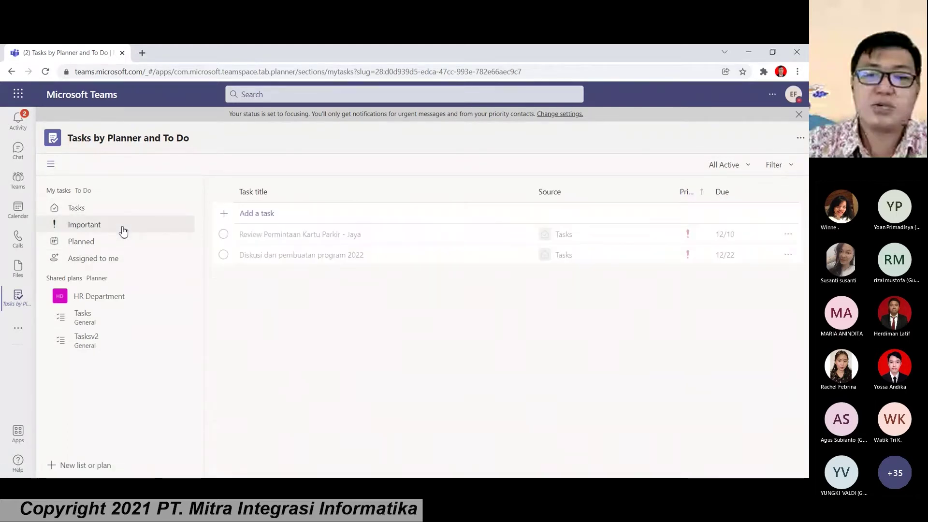
Step: Browse the Planned and Assigned to me views, then open HR Department's Tasks plan
click(110, 248)
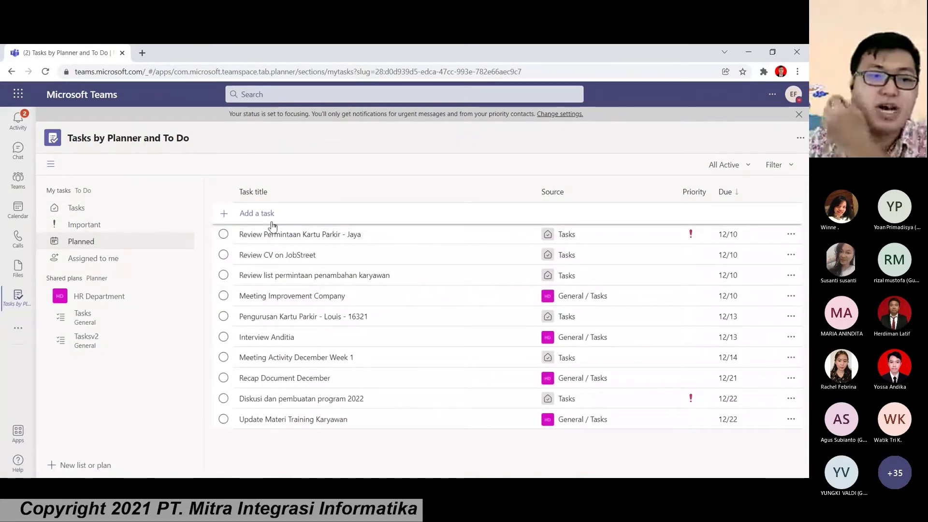
click(111, 258)
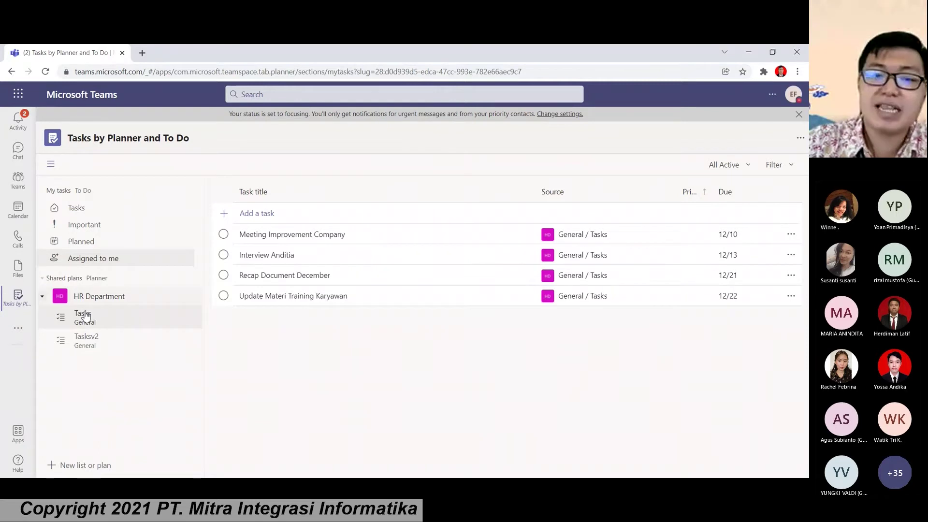
click(84, 316)
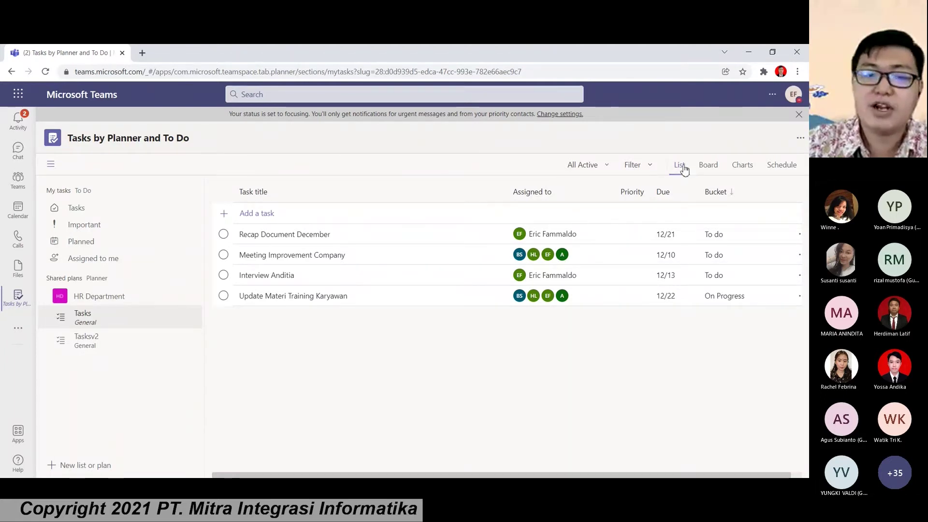
Step: Show the HR Department plan as a Board and move Recap Document December to On Progress
click(719, 168)
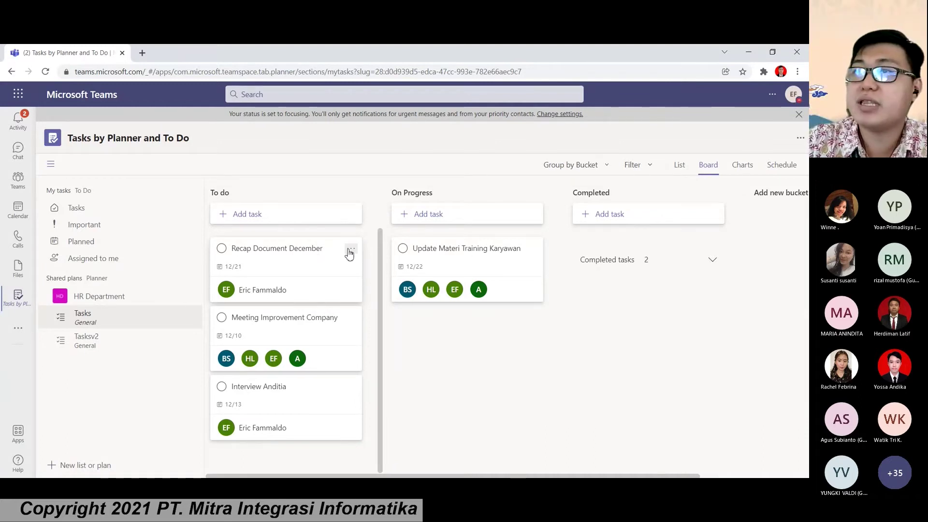
click(350, 251)
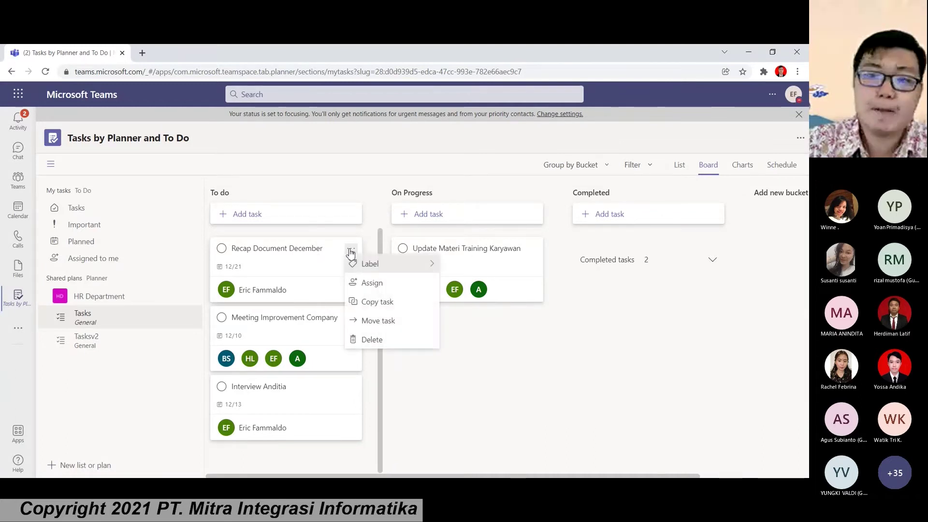
click(385, 322)
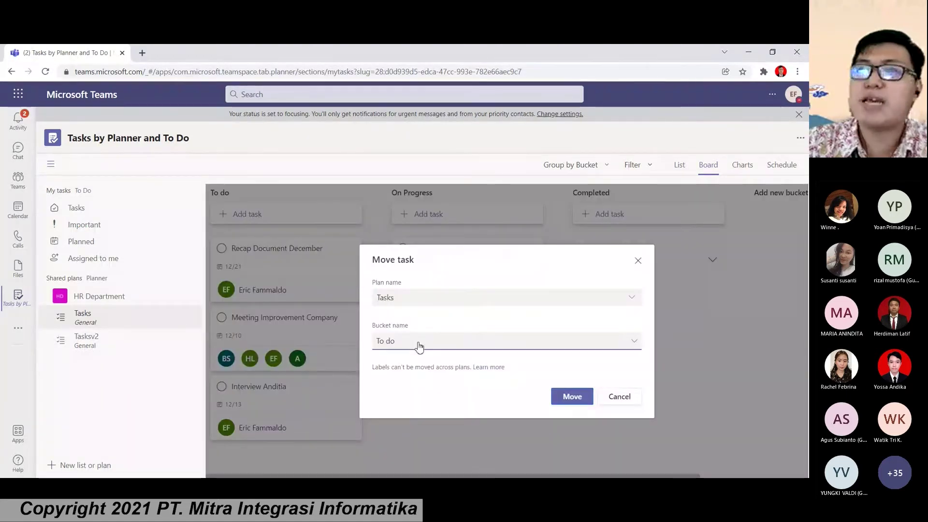
click(416, 341)
click(410, 379)
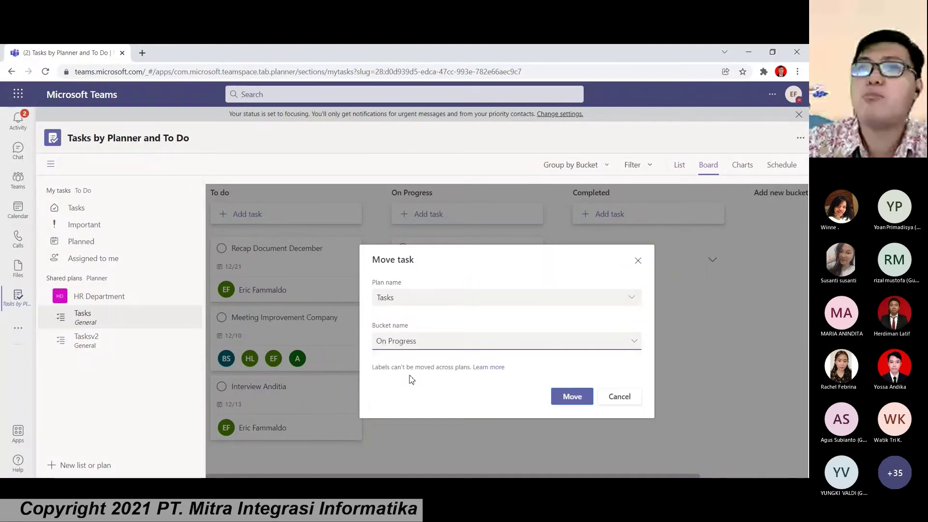
click(565, 398)
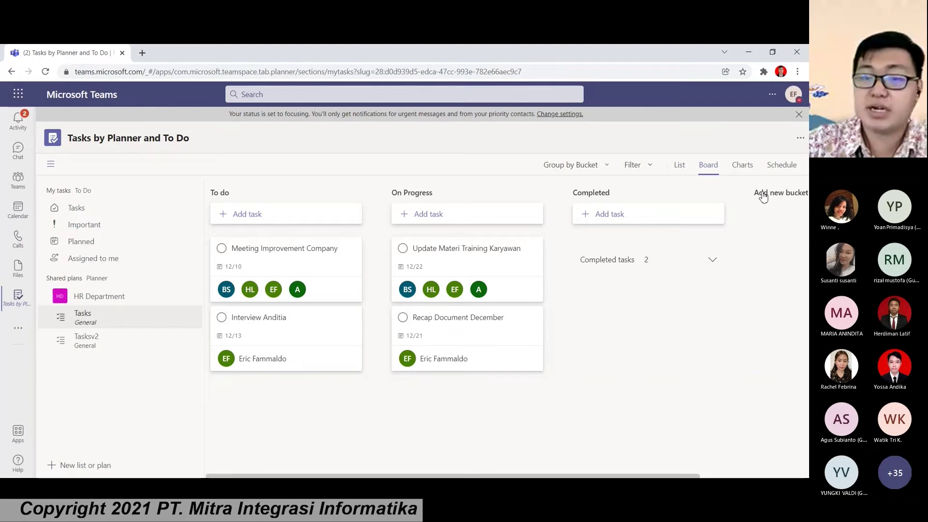
Step: Add an 'Issued' bucket and place it before the Completed bucket
click(762, 194)
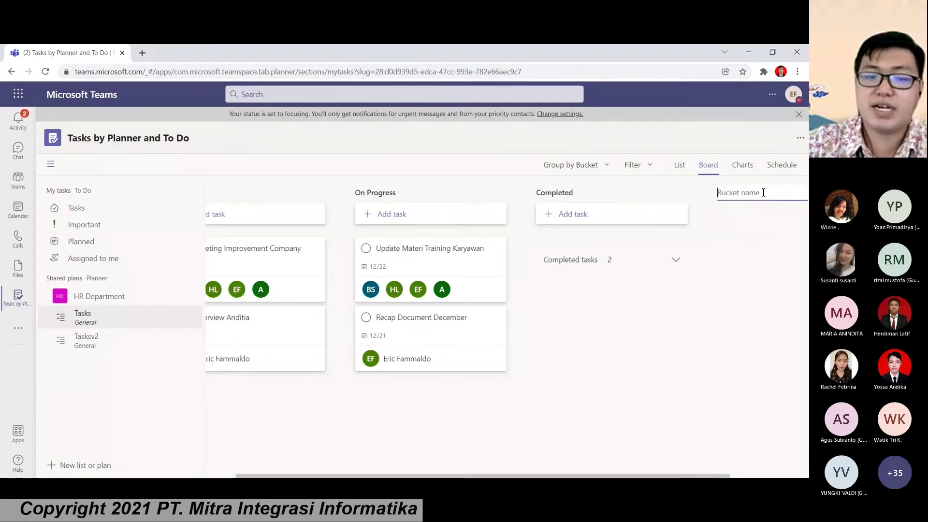
text(Is)
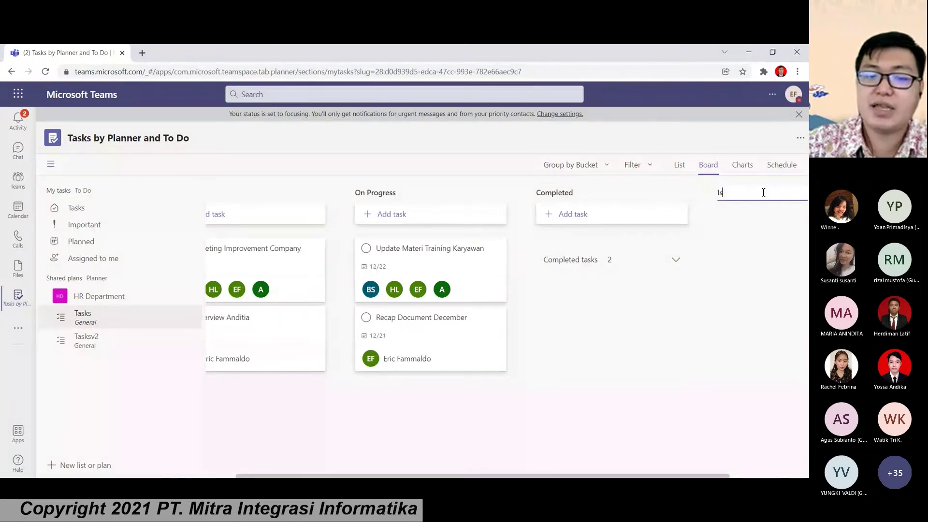
text(sued)
key(Return)
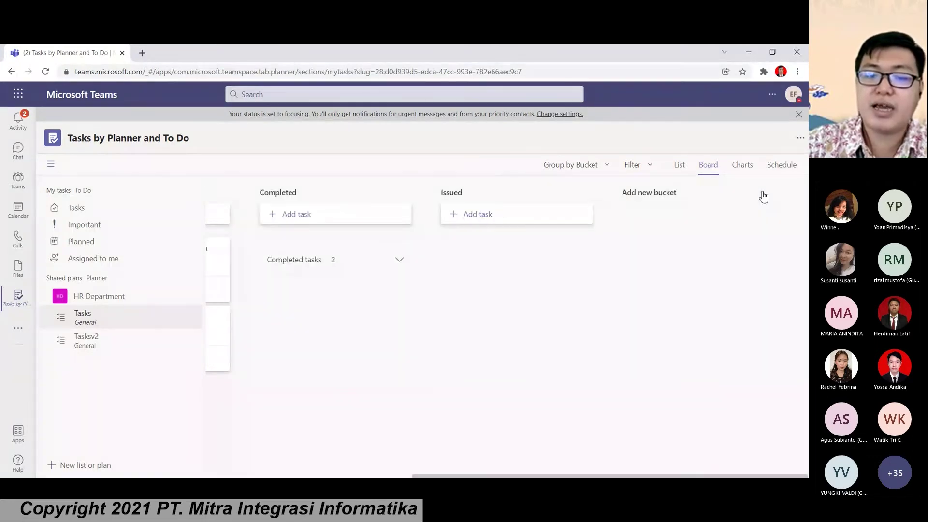
drag(481, 197, 583, 200)
scroll(523, 234, left, 3)
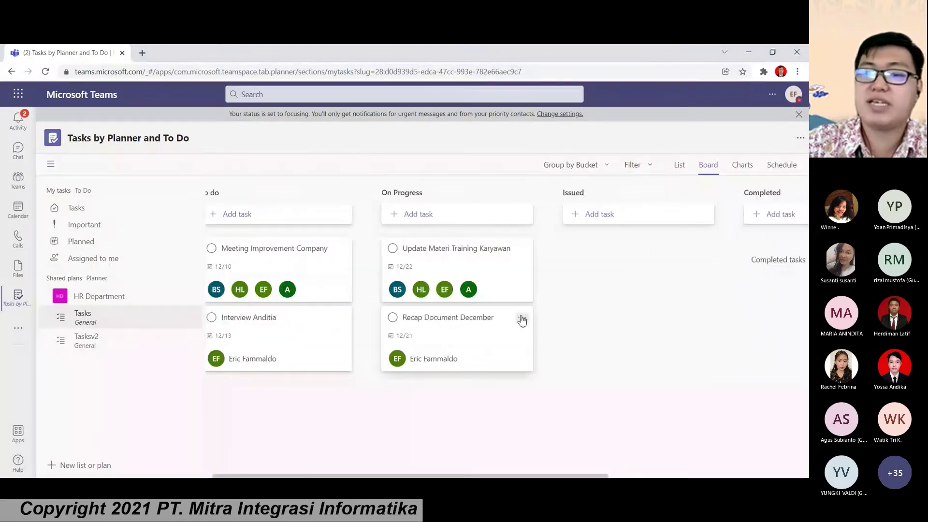
Step: Move Recap Document December to Issued, then to Completed, and mark it done
click(523, 318)
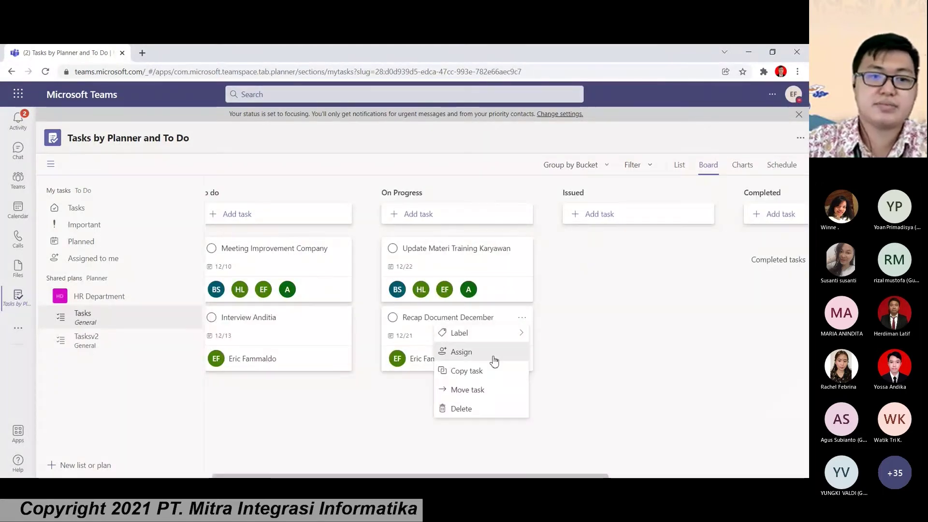
click(467, 389)
click(484, 341)
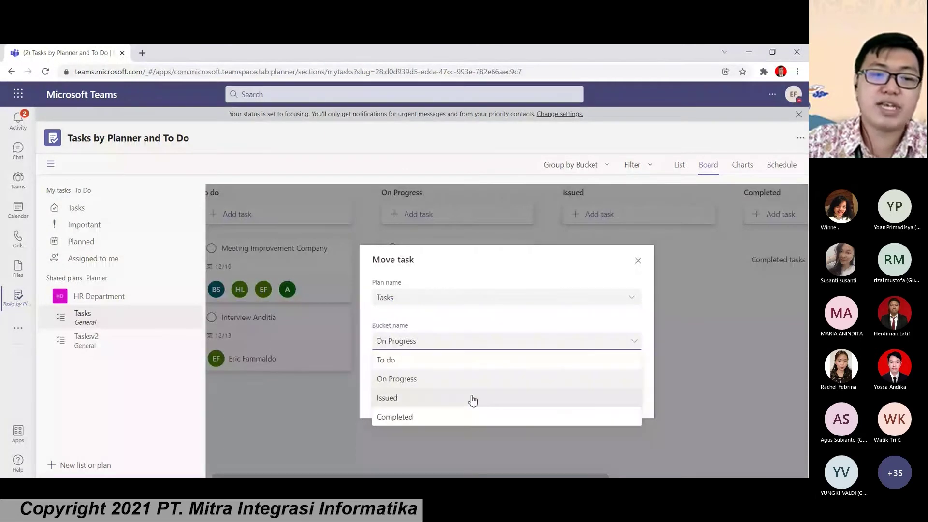
click(473, 398)
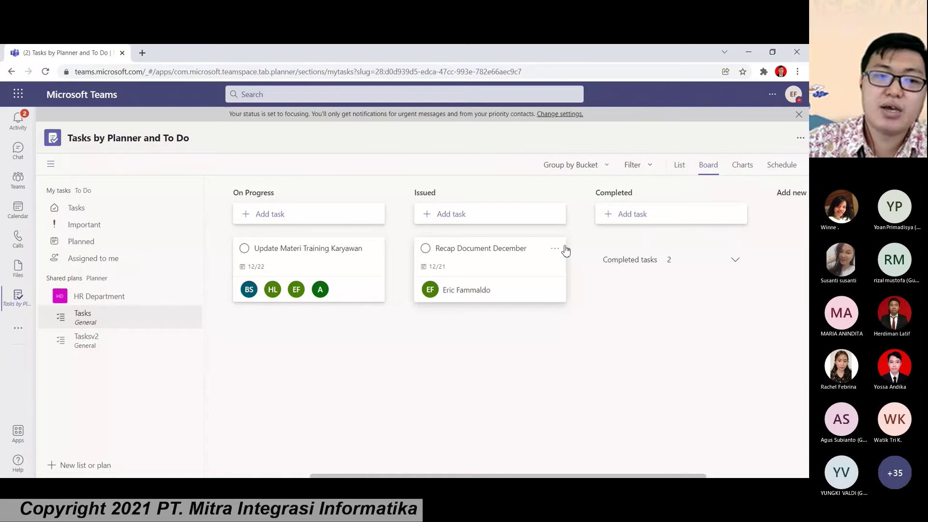
click(554, 248)
click(468, 389)
click(483, 341)
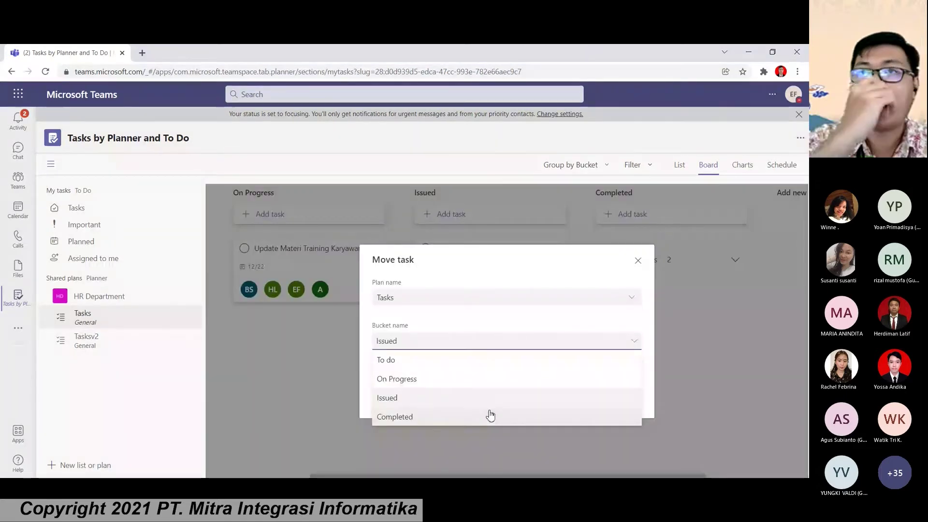
click(490, 416)
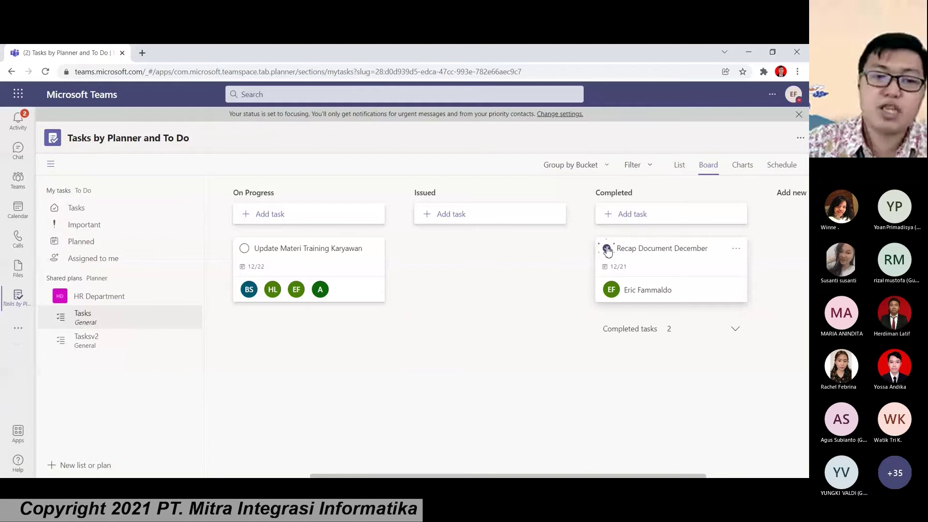
click(742, 165)
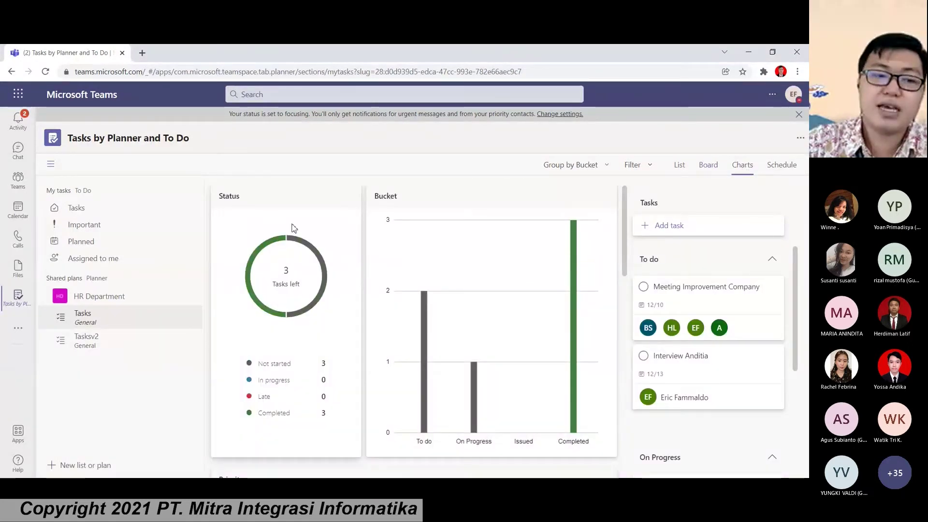
Step: View the plan's schedule, then create plan 'Event Akhir tahun 2021' in HR Department's General channel
click(768, 169)
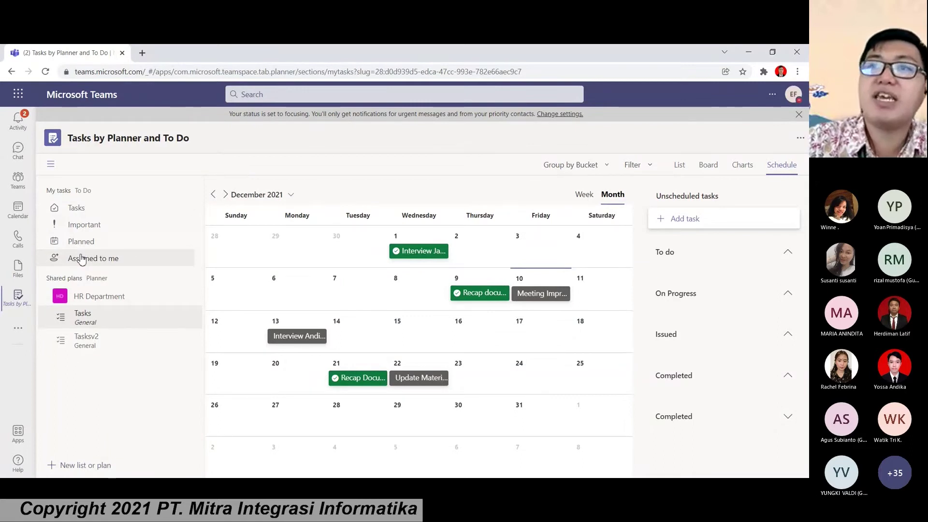
click(77, 465)
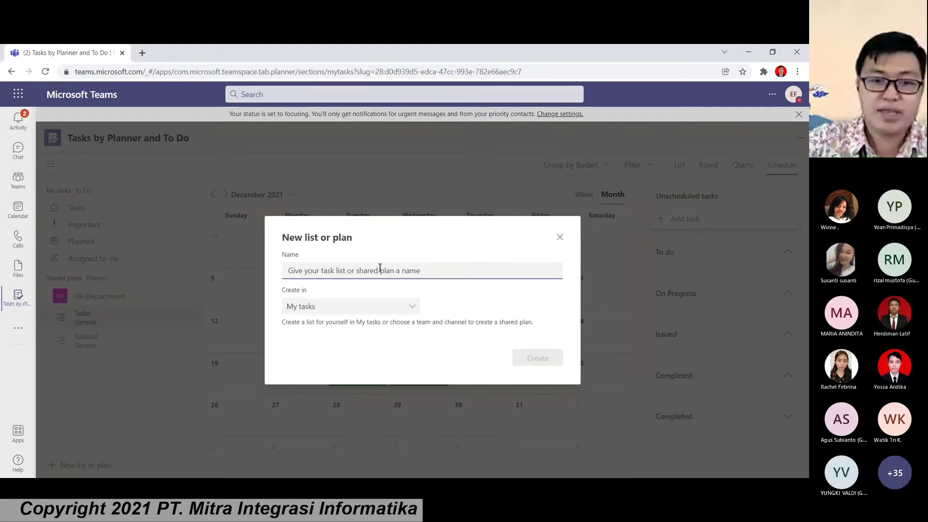
text(Event )
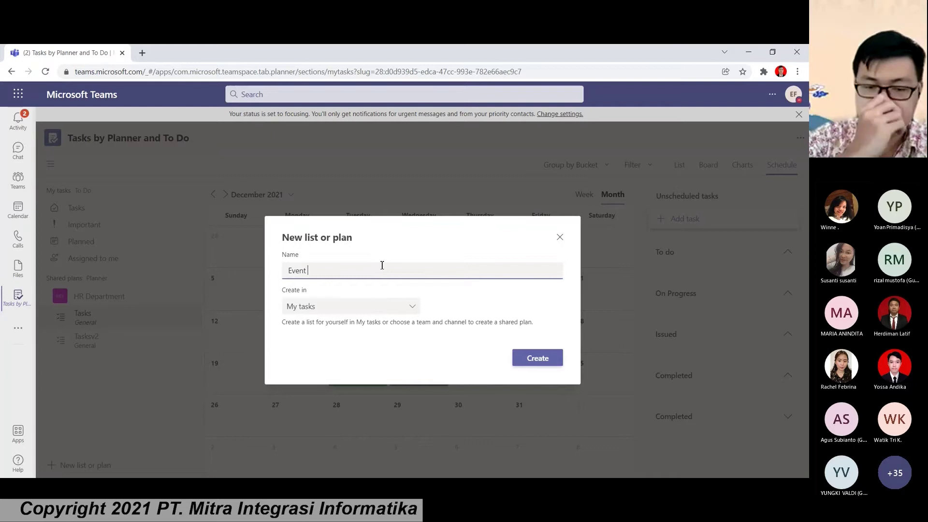
text(Akhir t)
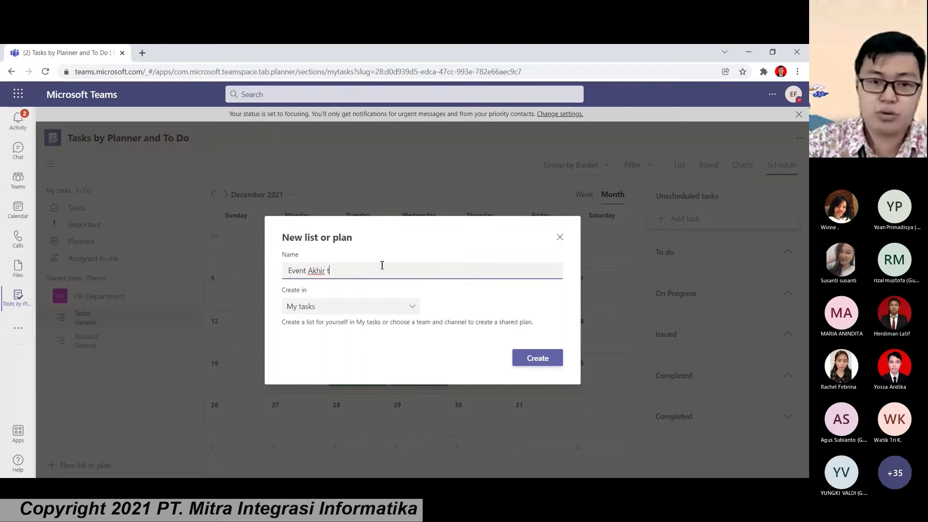
text(ahun )
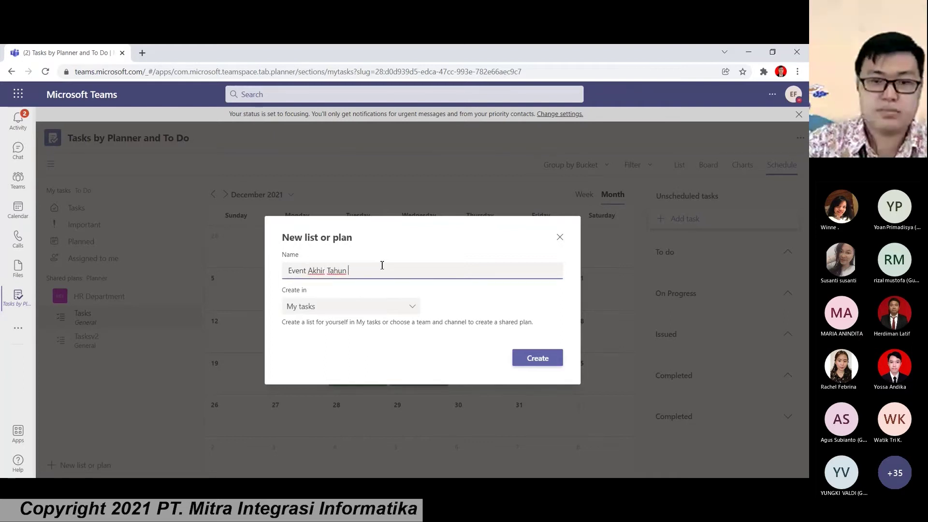
text(202)
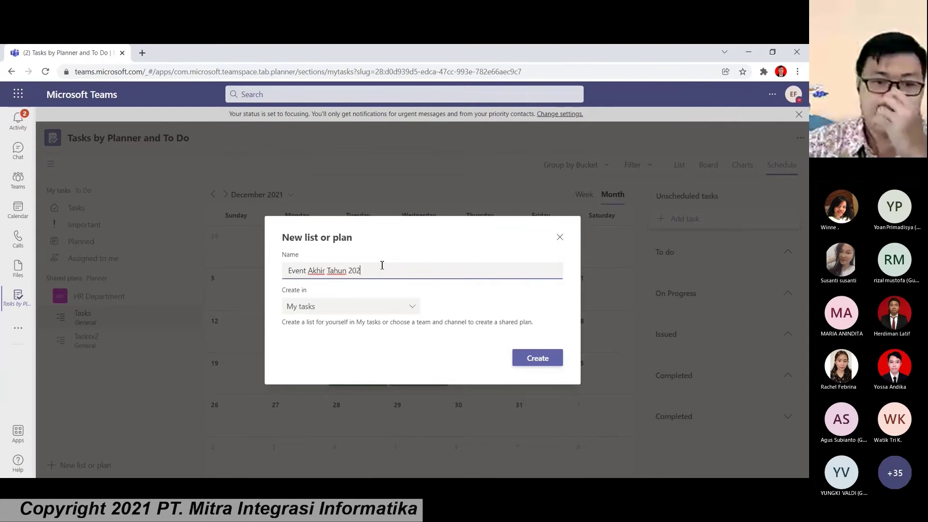
text(1)
key(Tab)
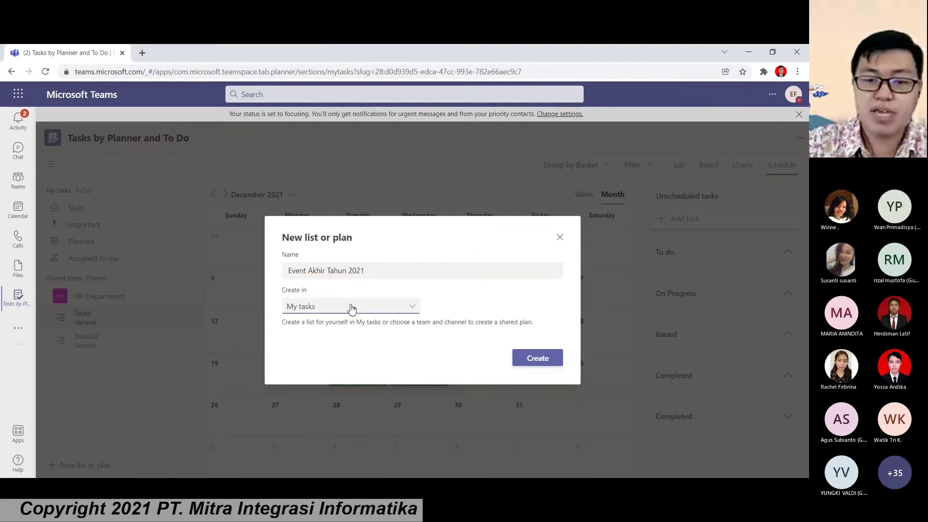
click(352, 307)
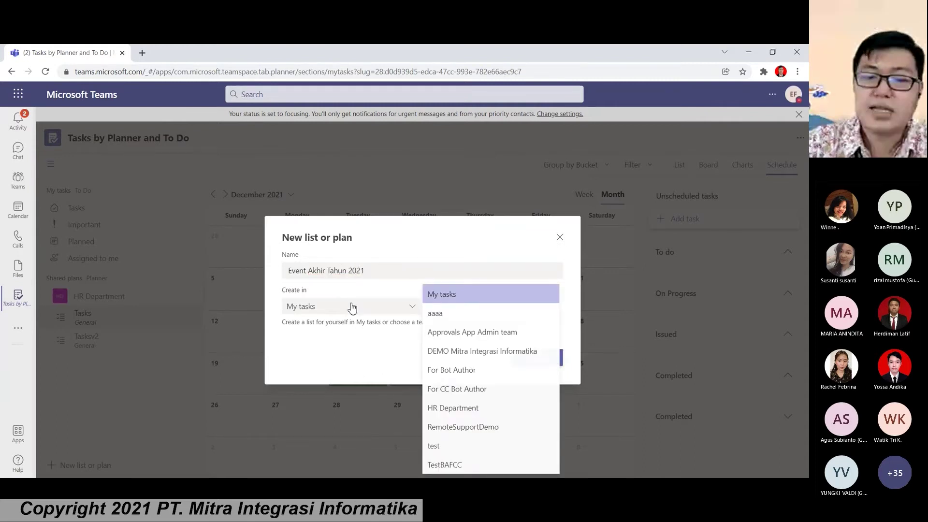
click(463, 409)
click(498, 308)
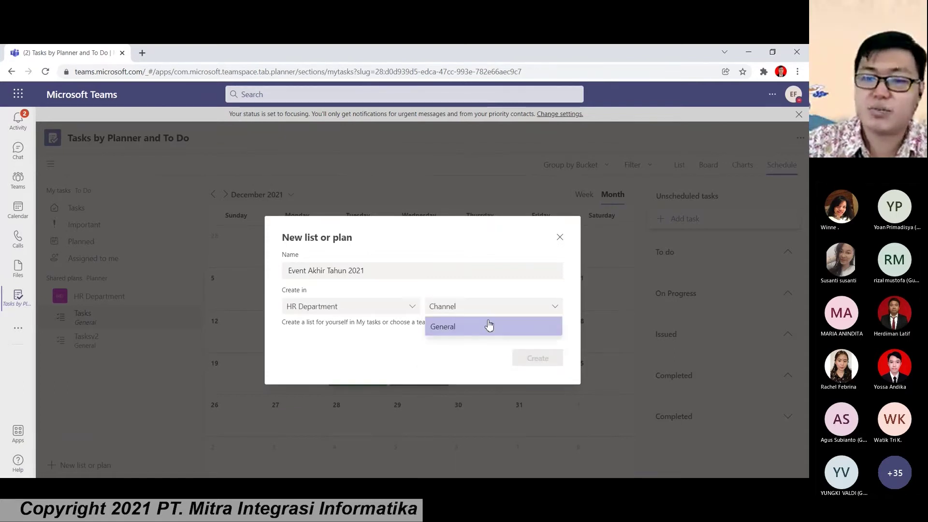
click(489, 326)
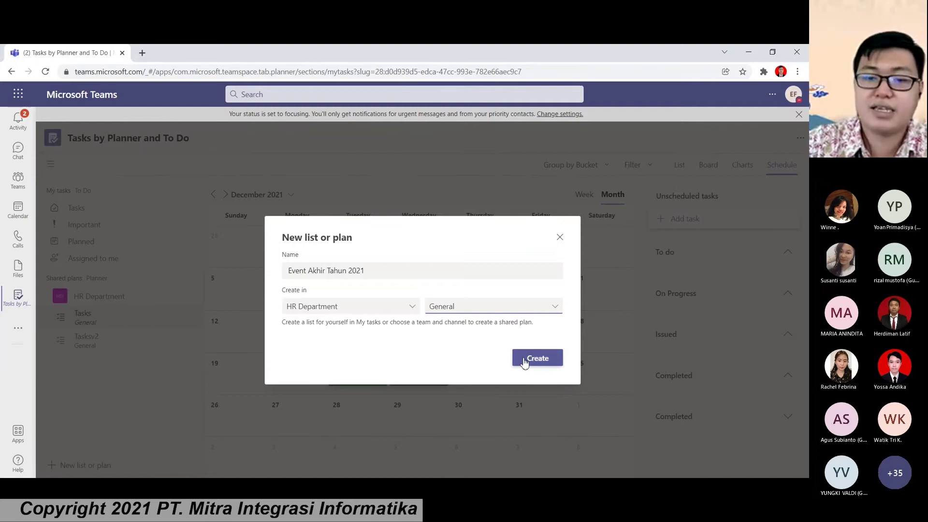
click(525, 360)
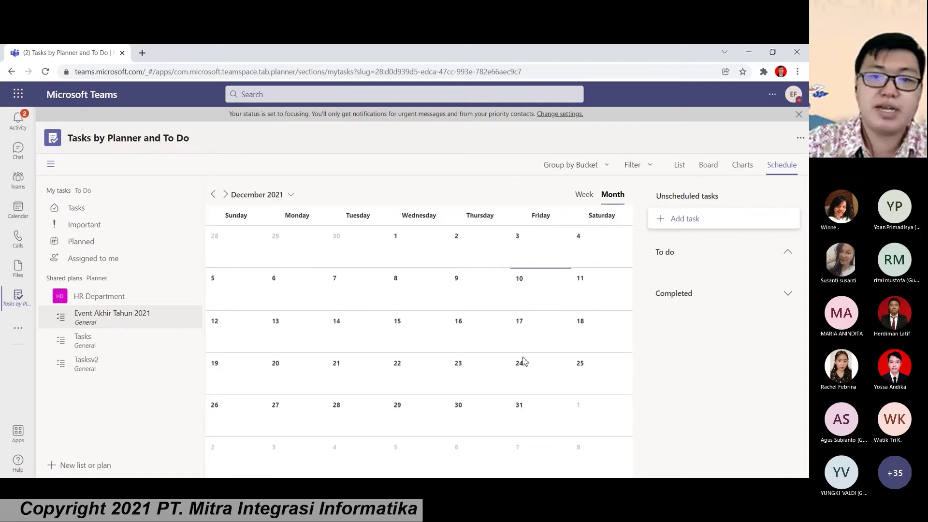
Step: Check the Event Akhir Tahun 2021 tab in HR Department's General channel, then return to Tasks by Planner
click(16, 186)
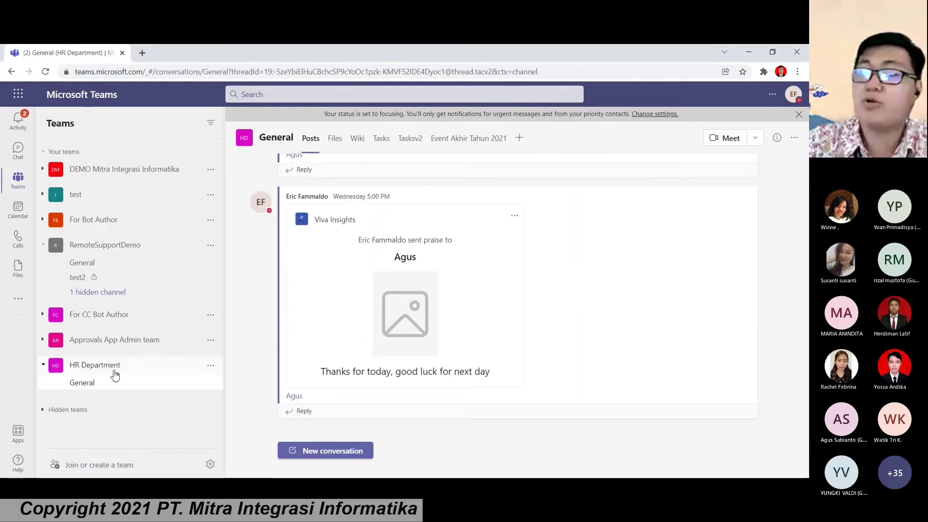
click(485, 143)
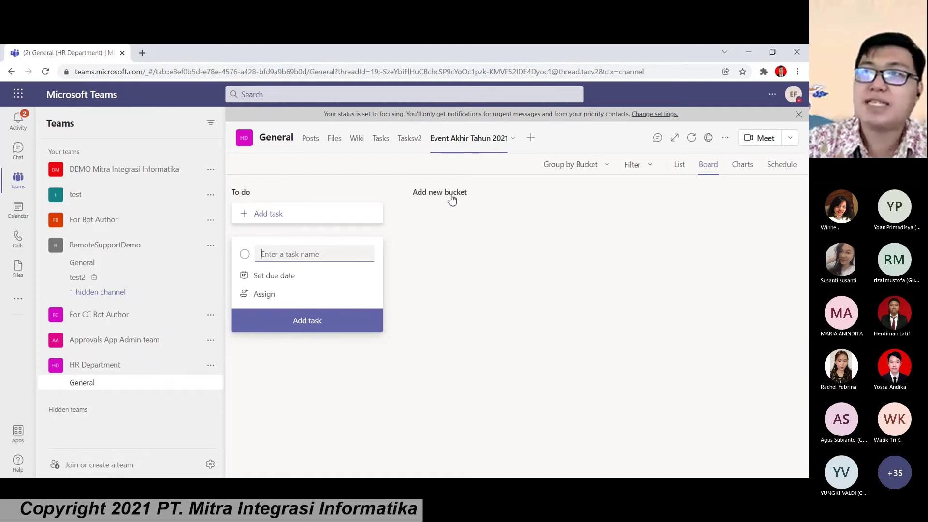
click(17, 302)
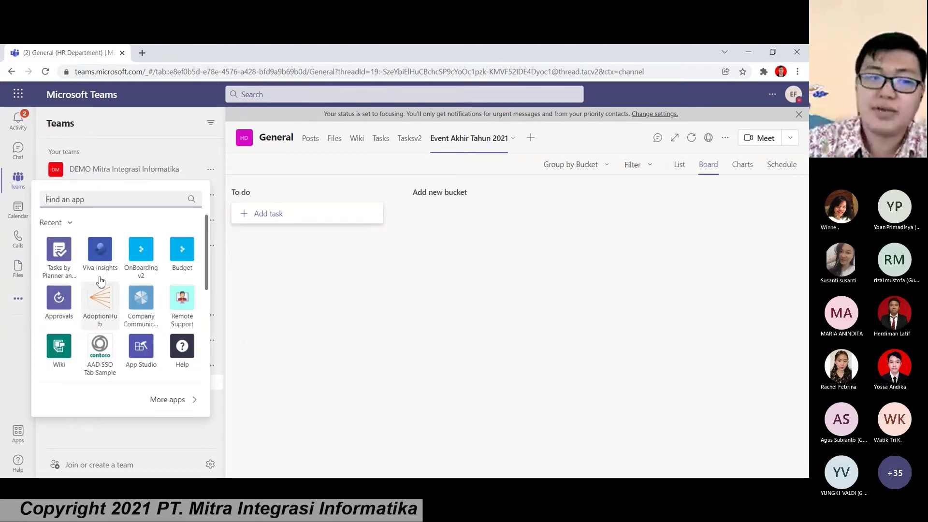
click(61, 266)
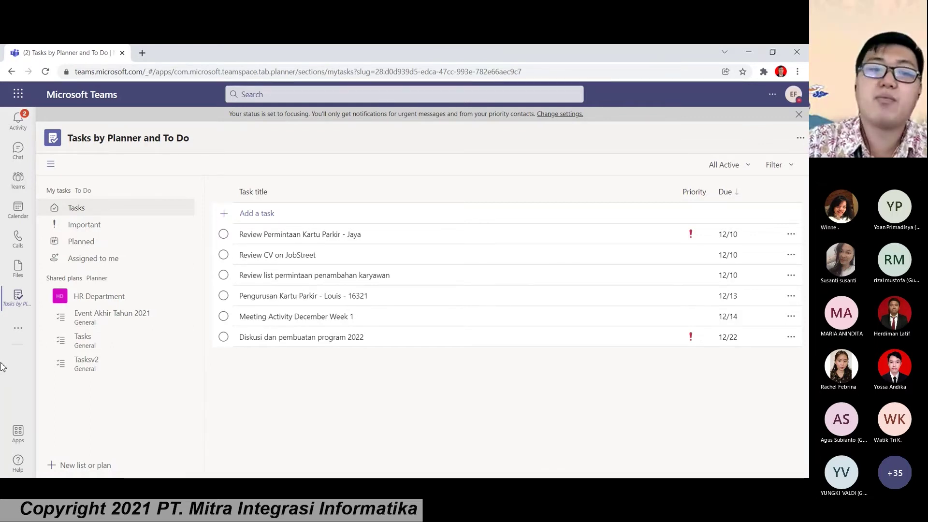
Step: Open the Approvals app from the left rail's more-apps flyout
click(19, 330)
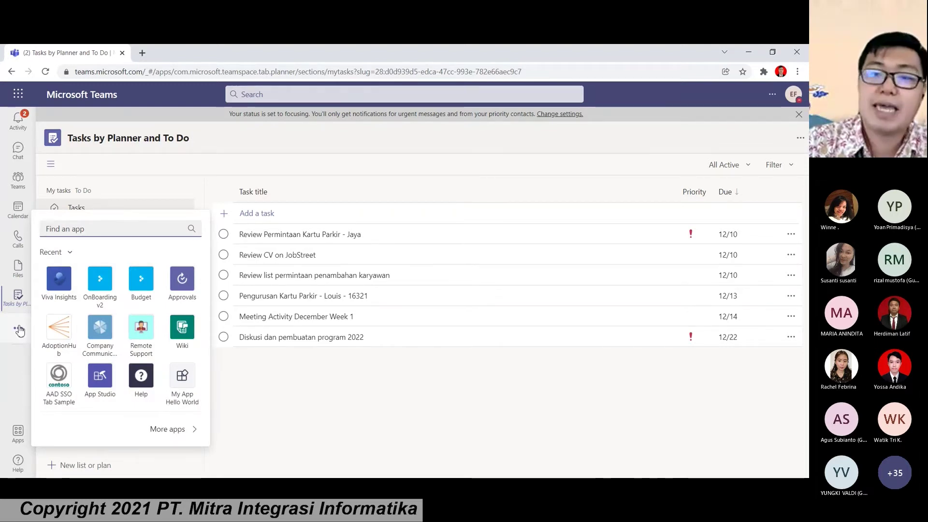
click(175, 298)
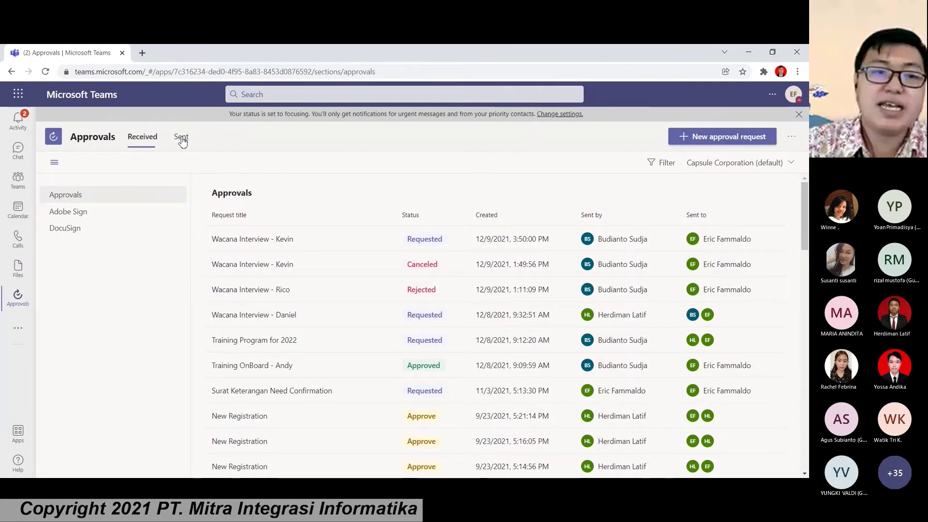
Step: Check the Sent and Received approval lists, then open the latest Wacana Interview approval notification
click(182, 139)
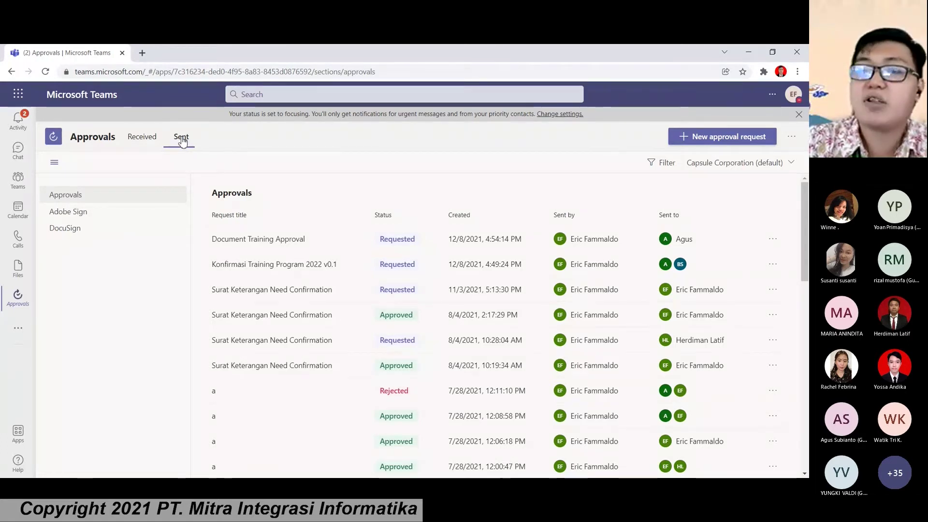
click(151, 143)
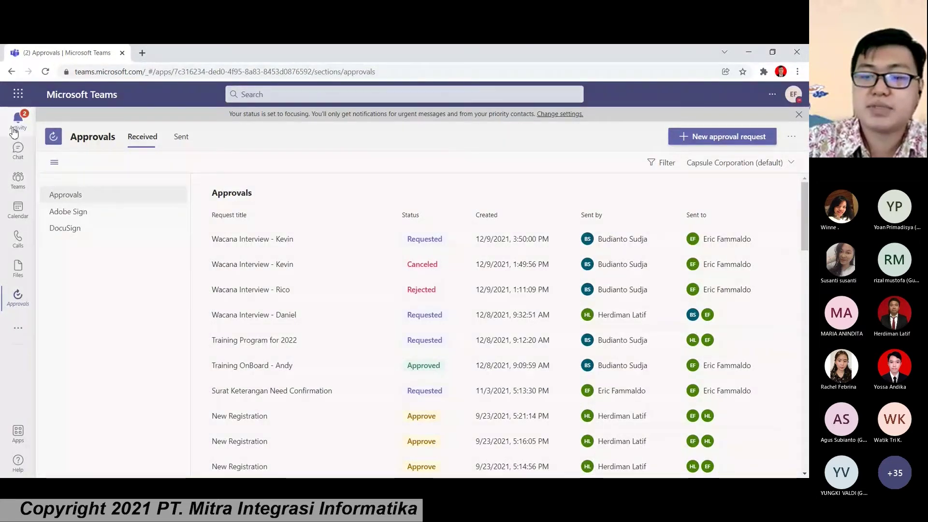
click(14, 131)
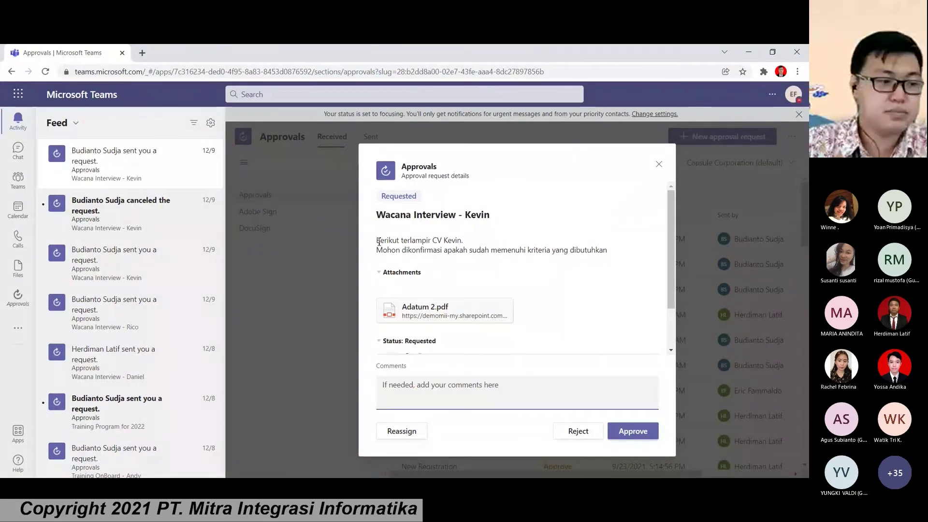
Step: Review the latest Wacana Interview request's details, approve it, and go back to the Approvals list
triple_click(379, 242)
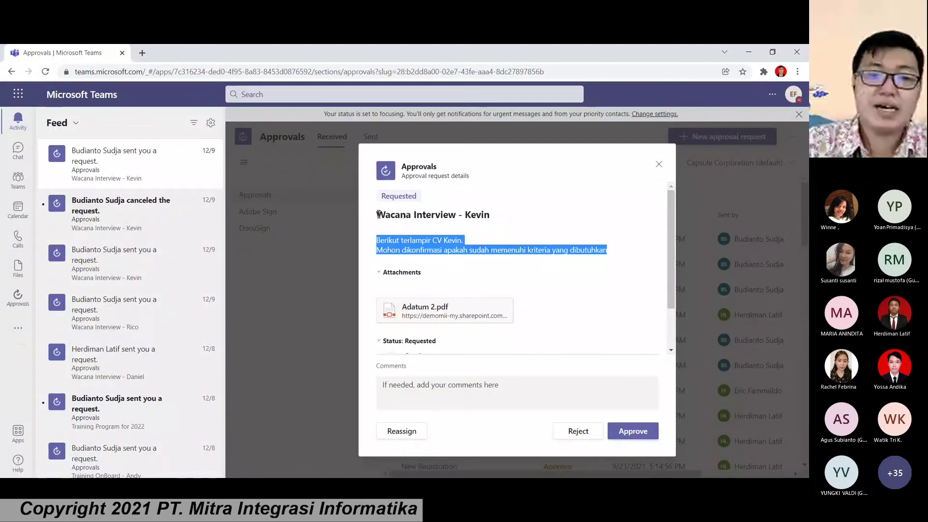
drag(378, 215, 503, 216)
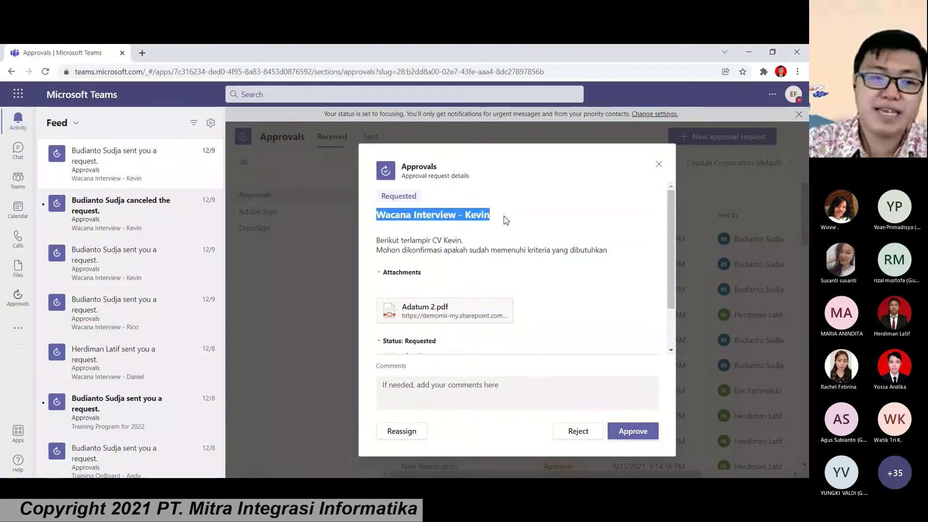
scroll(481, 266, down, 2)
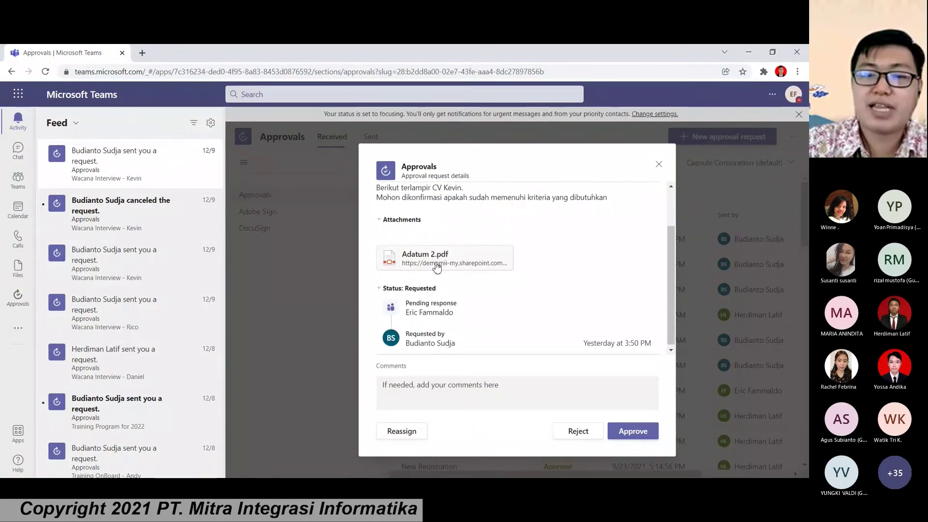
double_click(436, 310)
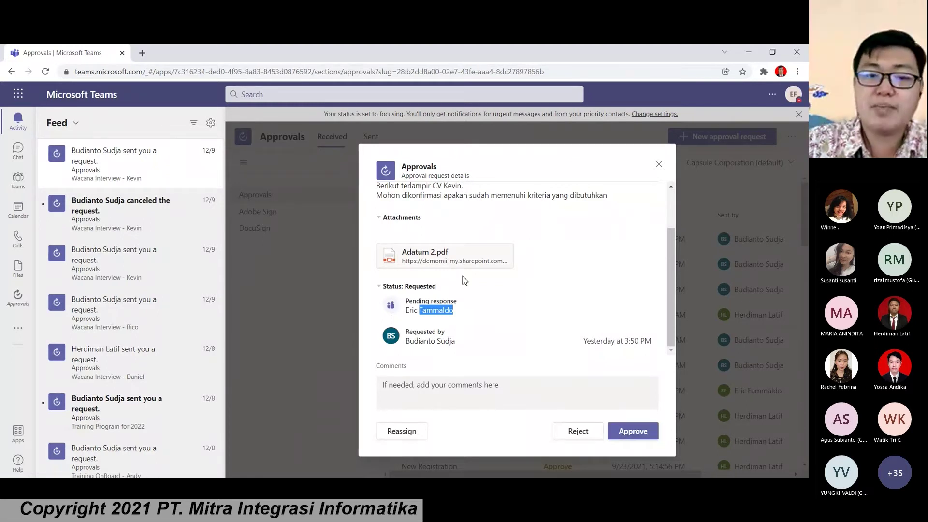
click(638, 437)
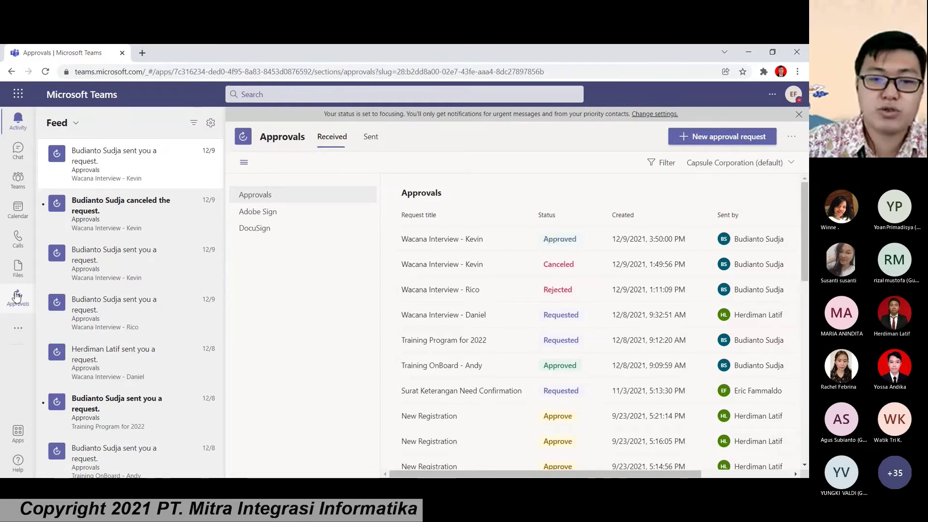
click(17, 297)
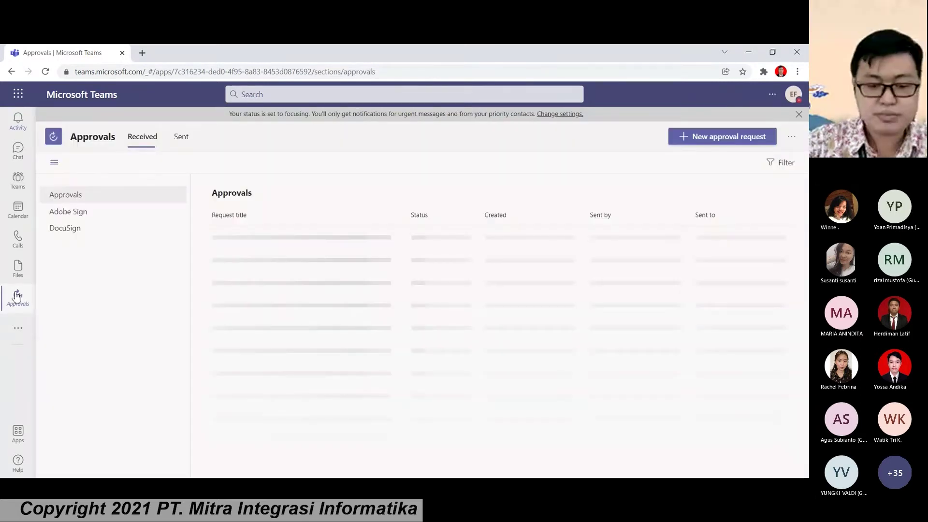
Step: Start a new Basic approval request named 'Document Training tahun depan 2022'
click(697, 137)
click(417, 329)
click(339, 238)
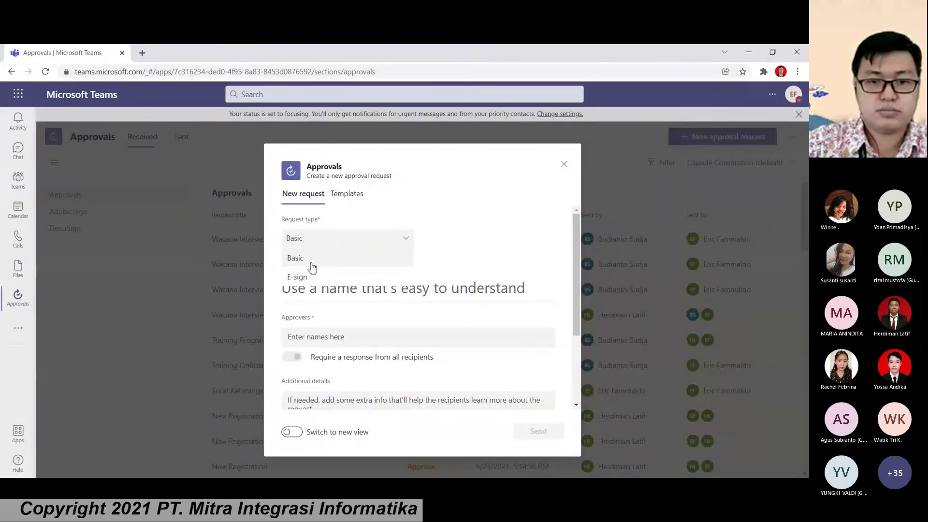
scroll(405, 242, down, 1)
scroll(404, 242, up, 1)
click(365, 289)
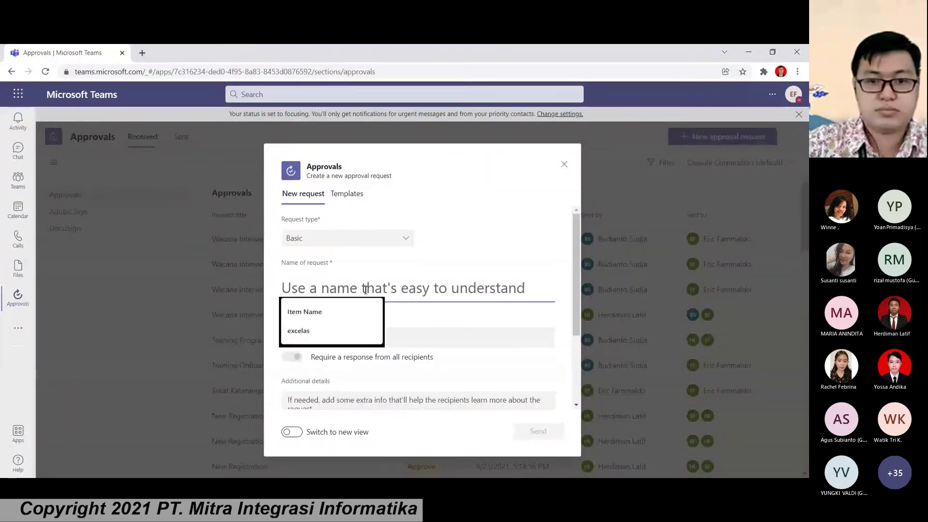
scroll(372, 288, down, 1)
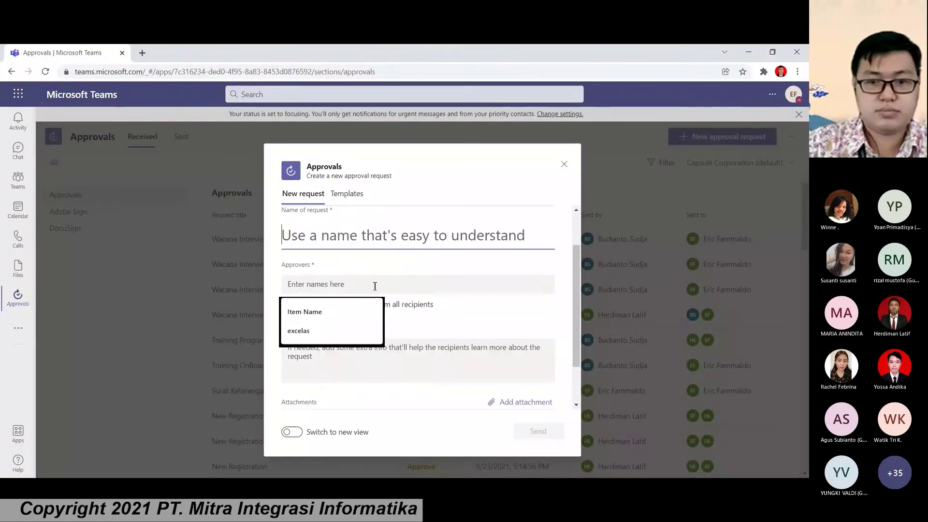
scroll(409, 300, down, 1)
click(409, 300)
scroll(396, 313, up, 2)
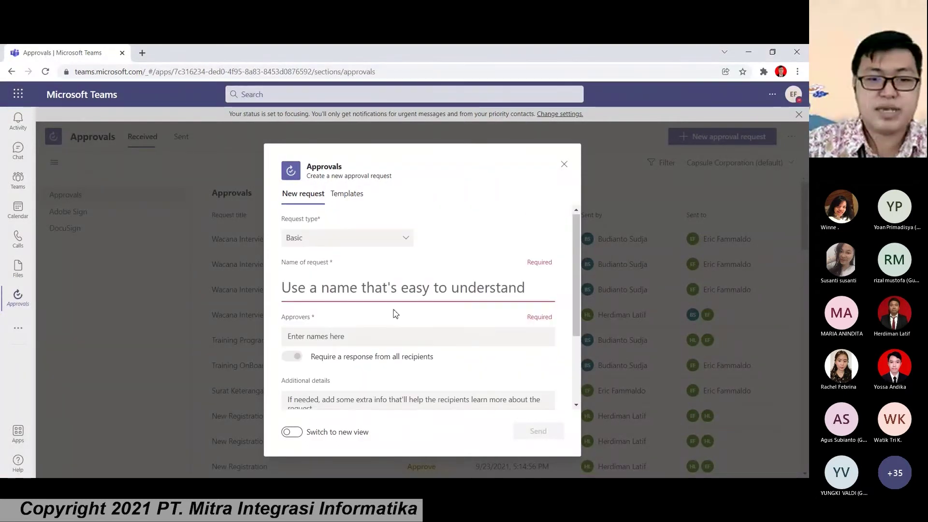
click(337, 291)
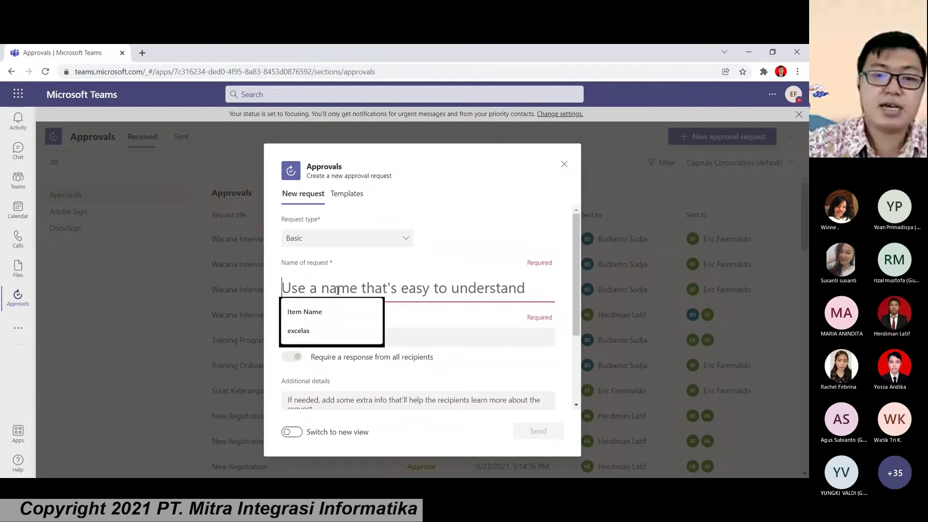
text(Docu)
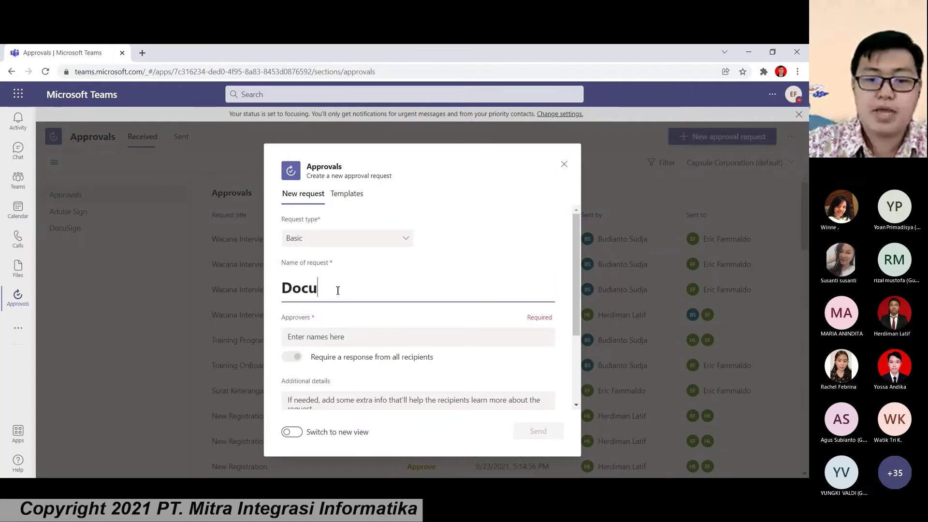
text(ment Training tahun depan 2022)
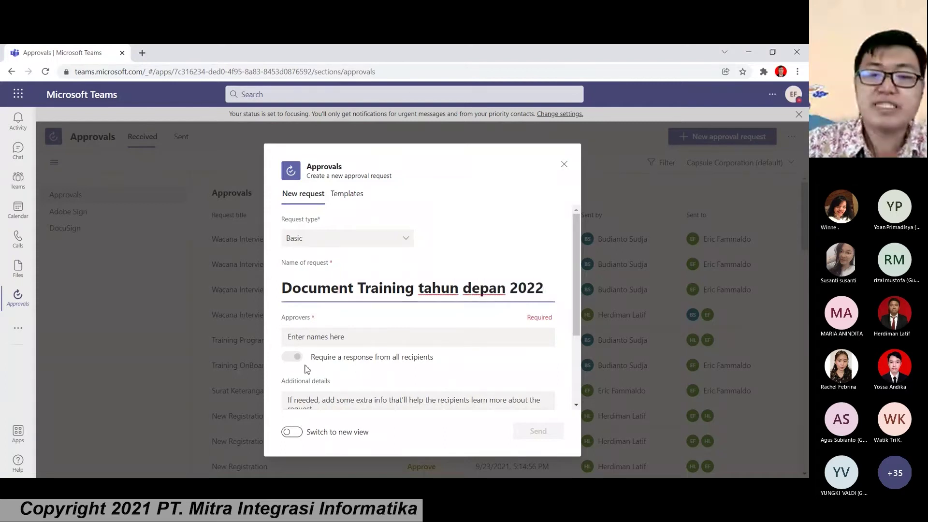
Step: Add two colleagues from the suggestions as approvers
click(319, 336)
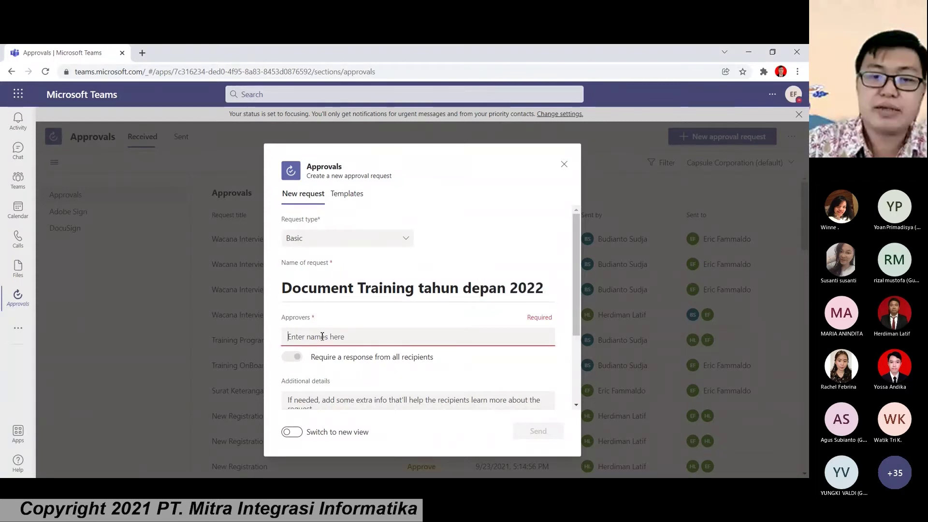
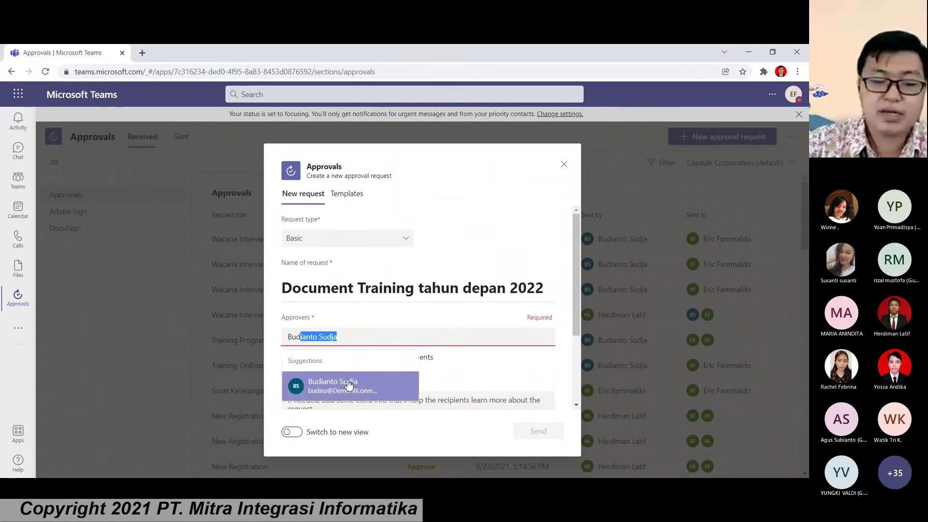
click(348, 384)
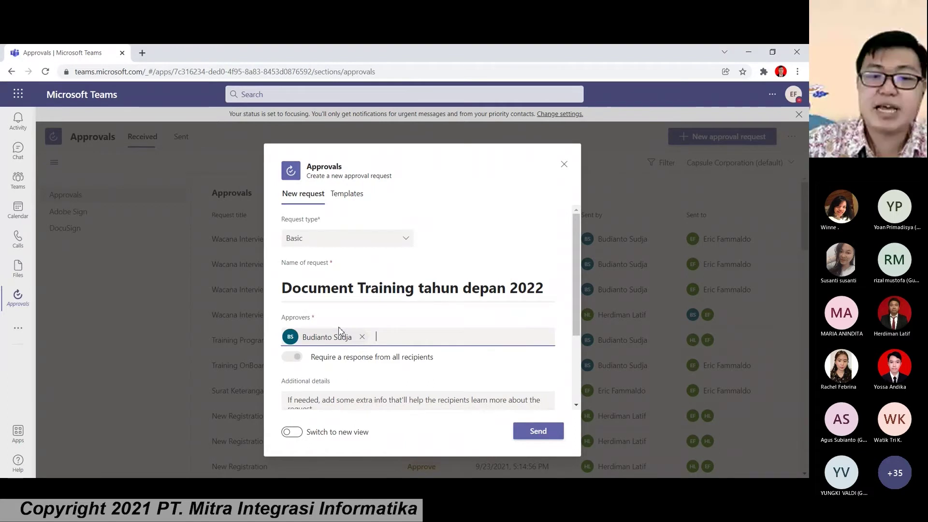
scroll(339, 332, down, 1)
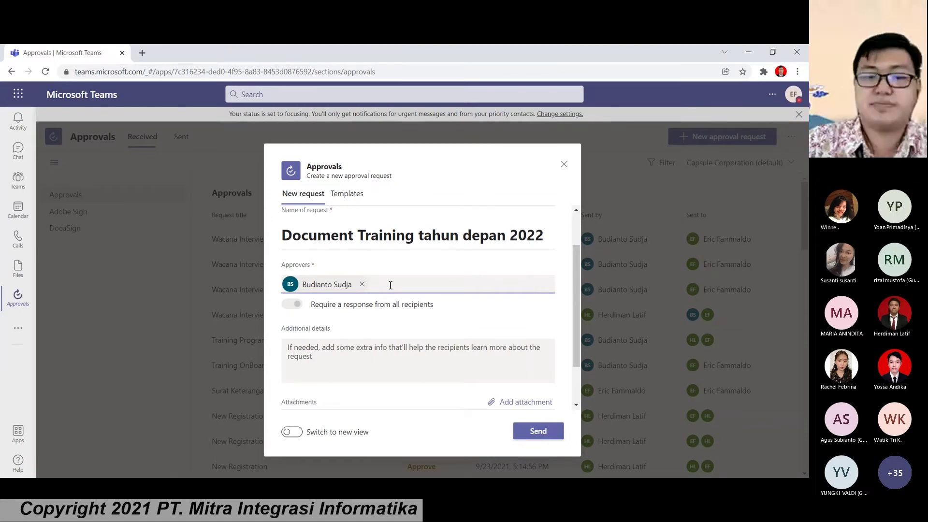
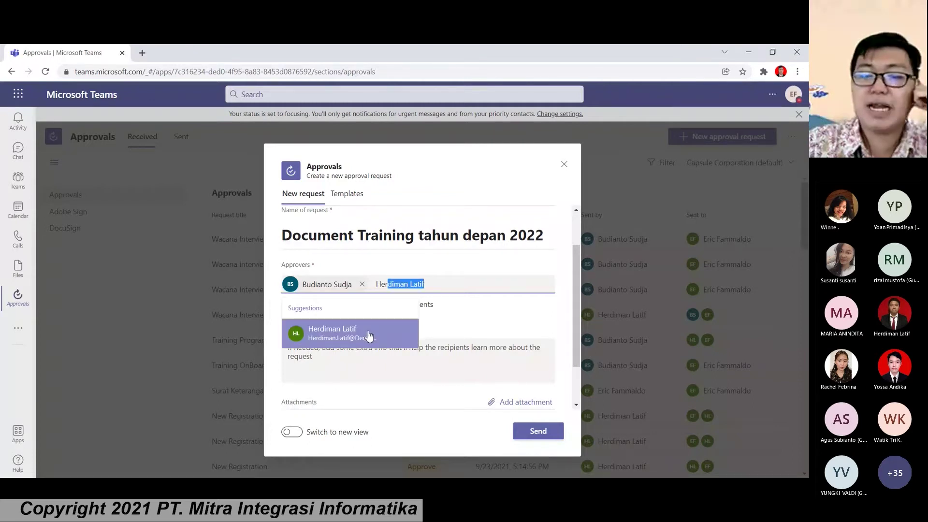
click(370, 336)
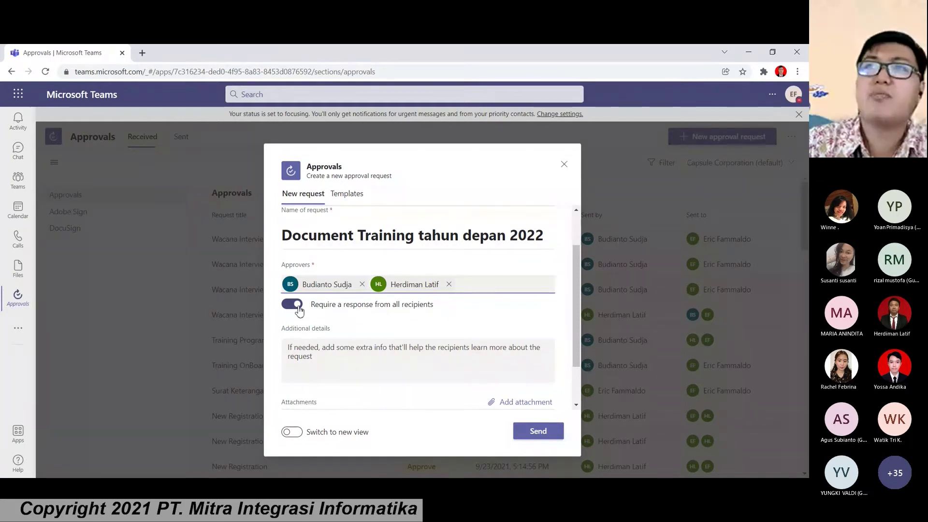
Step: Keep 'Require a response from all recipients' on and open Additional details
click(300, 309)
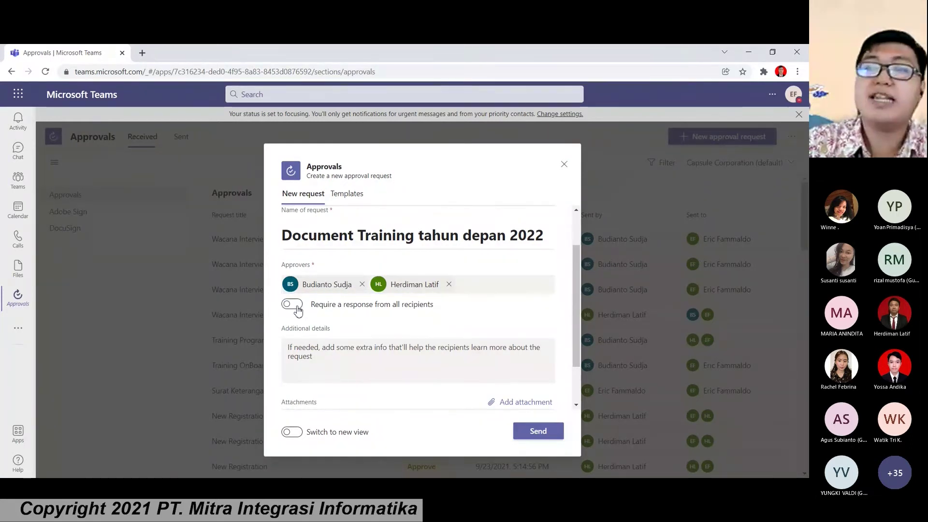
click(300, 309)
scroll(305, 317, down, 1)
click(333, 310)
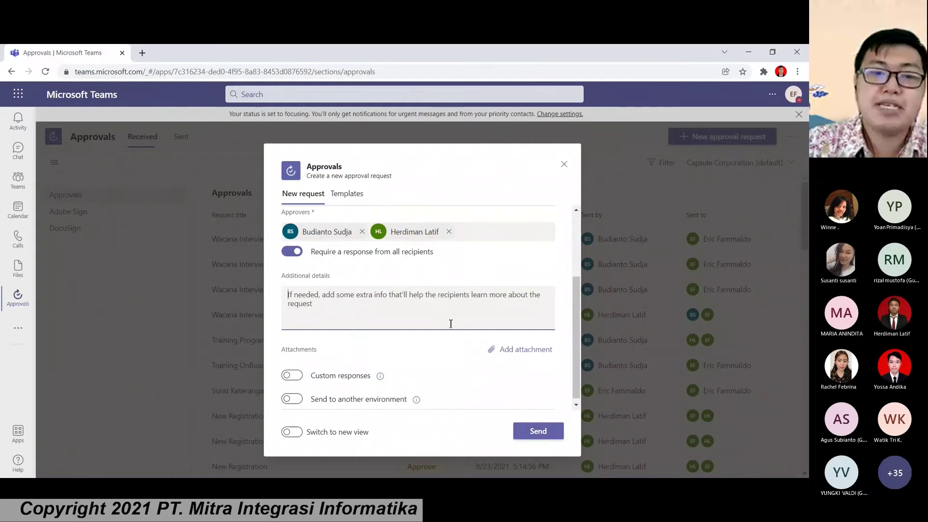
scroll(382, 290, up, 3)
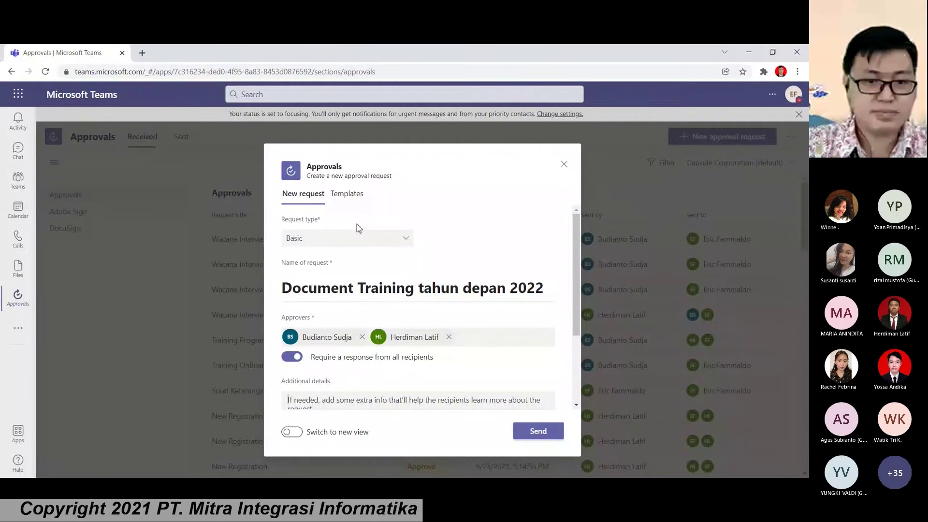
click(346, 196)
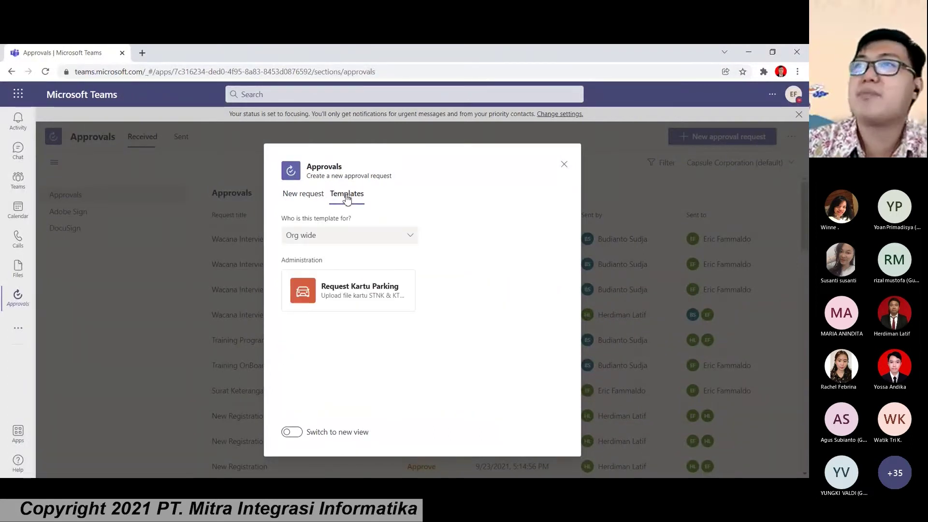
Step: Open the Request Kartu Parking template form and look through its empty Nama, Email and Employee ID fields
click(327, 299)
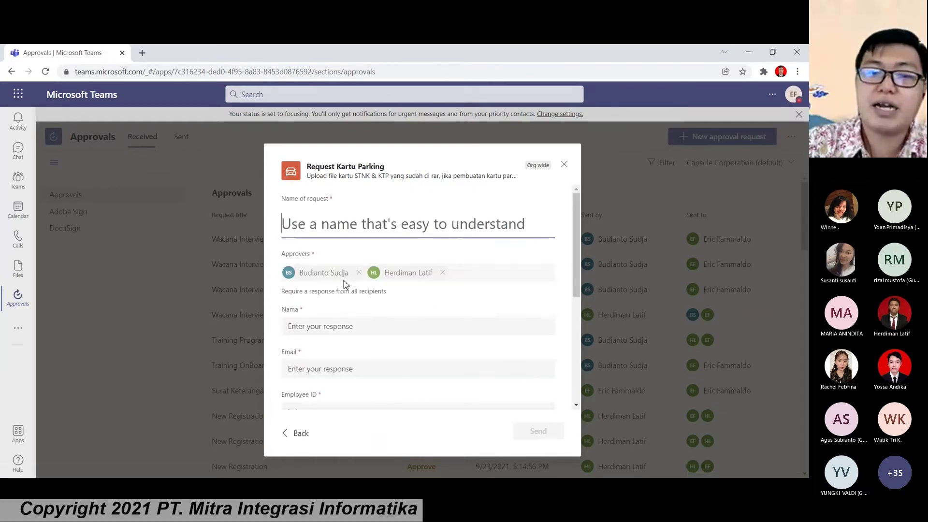
scroll(349, 287, down, 1)
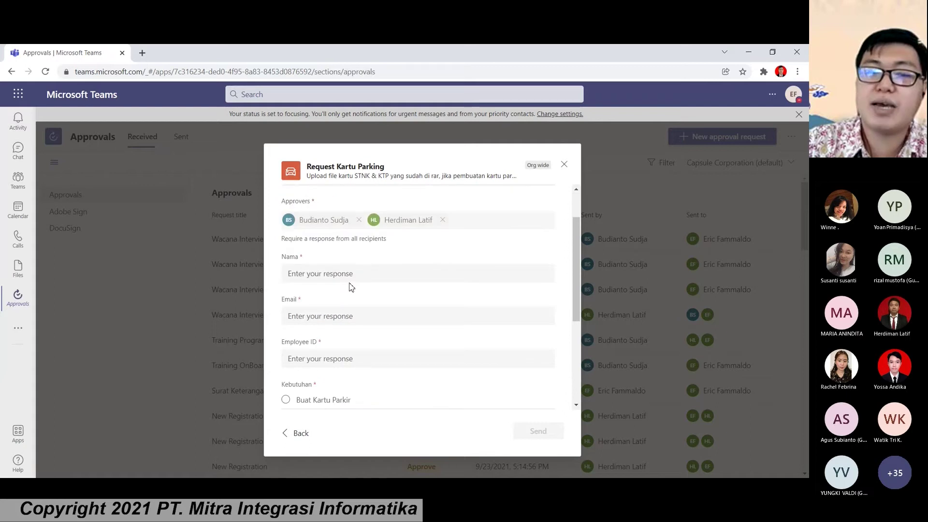
scroll(351, 287, up, 1)
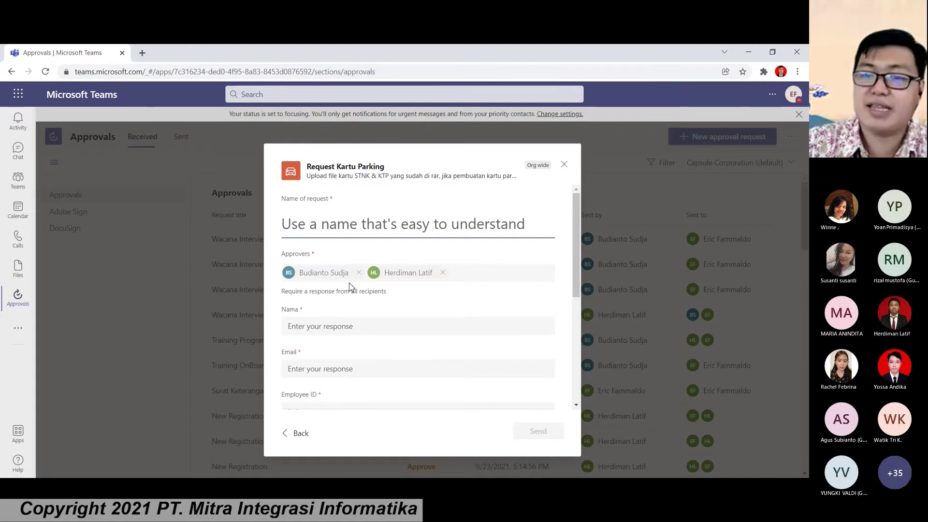
click(304, 323)
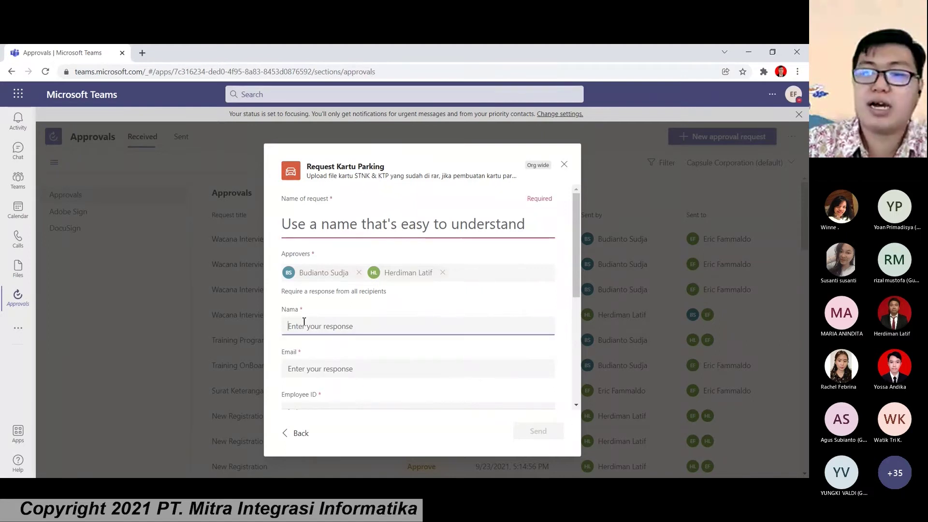
scroll(304, 323, down, 2)
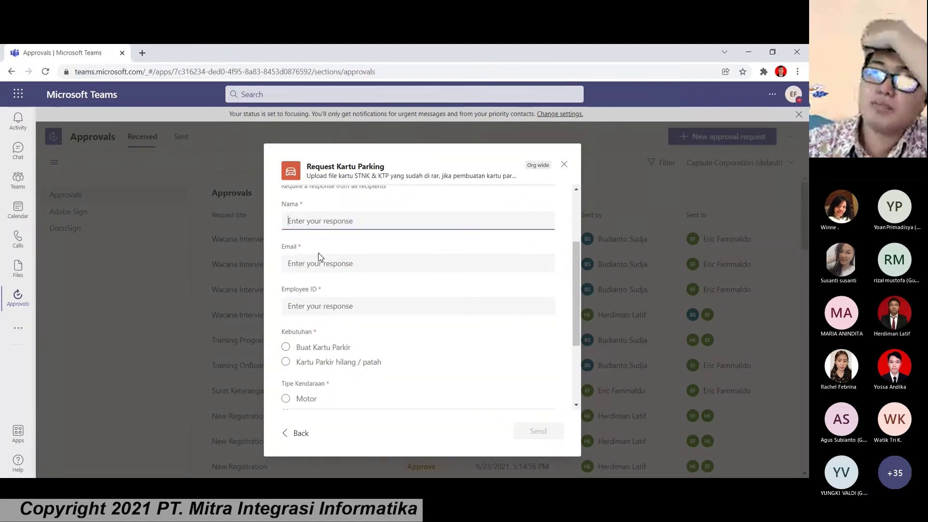
scroll(317, 259, up, 1)
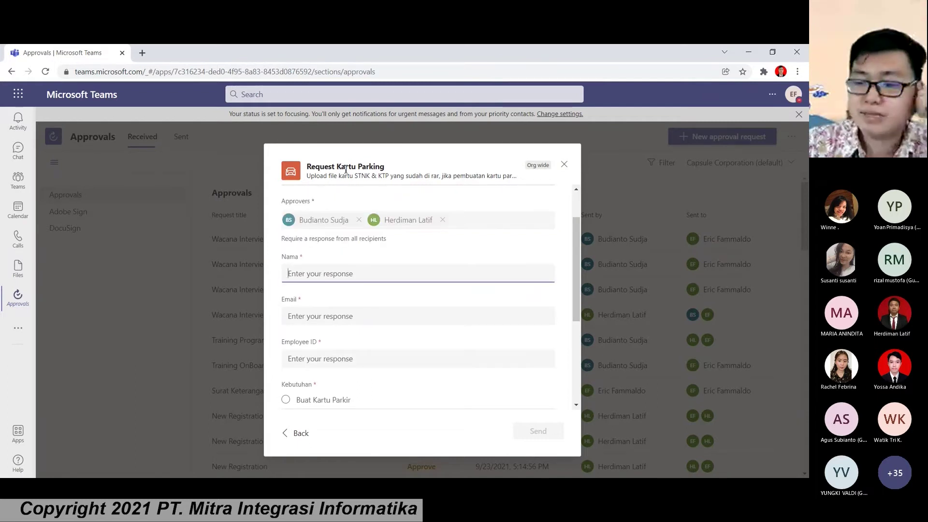
click(308, 321)
key(Tab)
scroll(338, 290, down, 2)
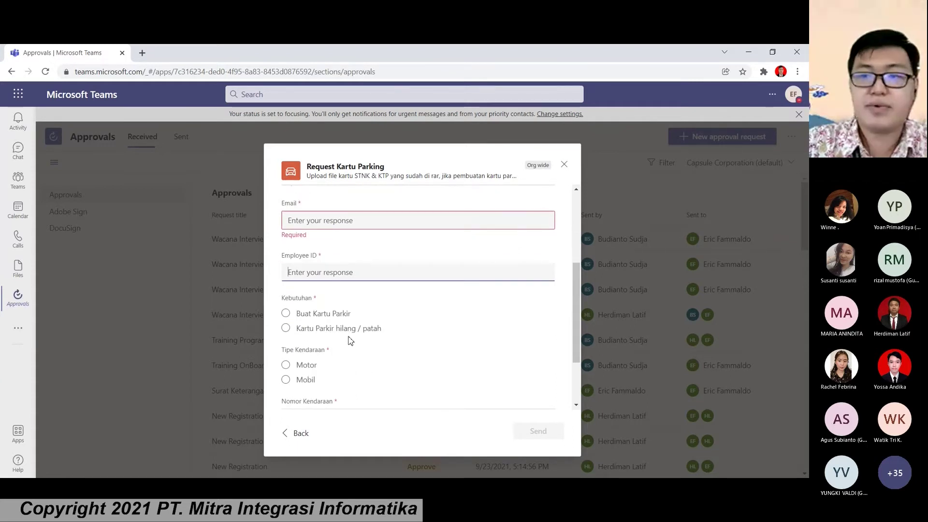
scroll(350, 341, down, 2)
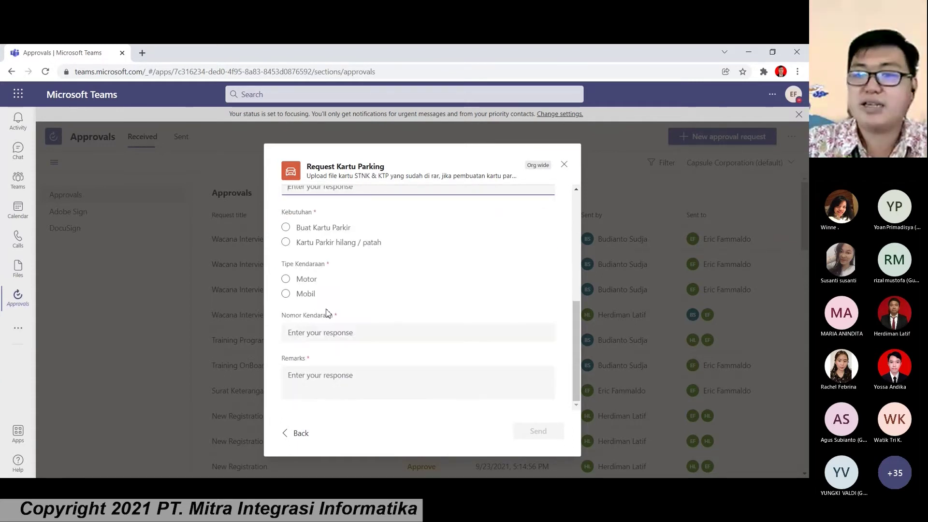
click(565, 167)
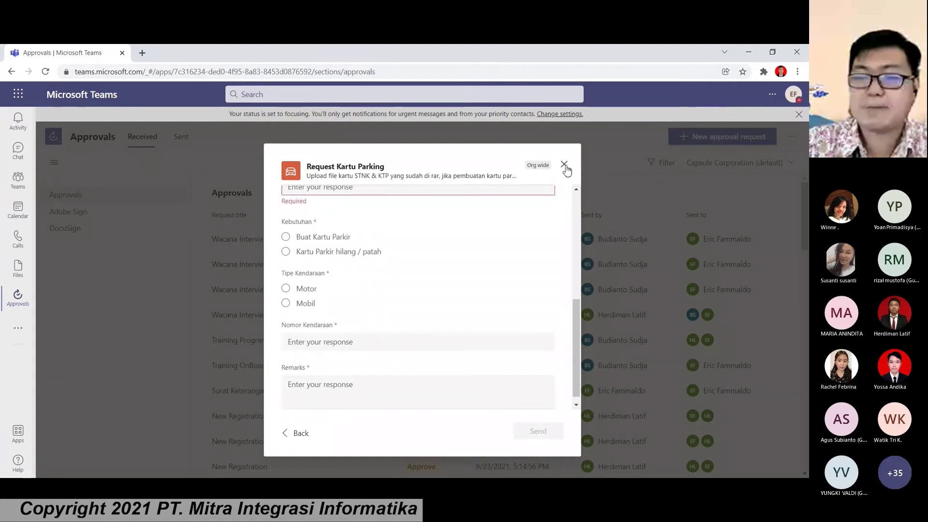
Step: Close the parking request form unsent and open Manage templates
click(565, 166)
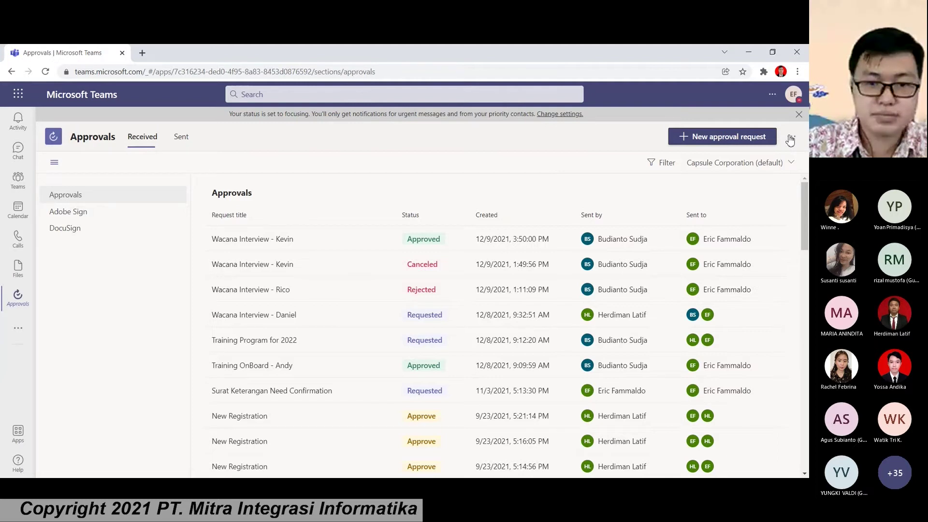
click(790, 140)
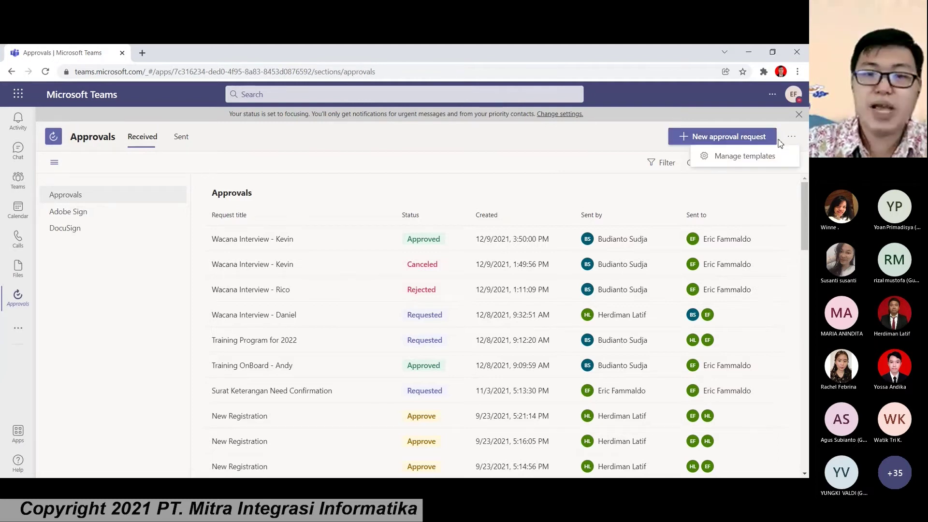
click(755, 156)
click(792, 136)
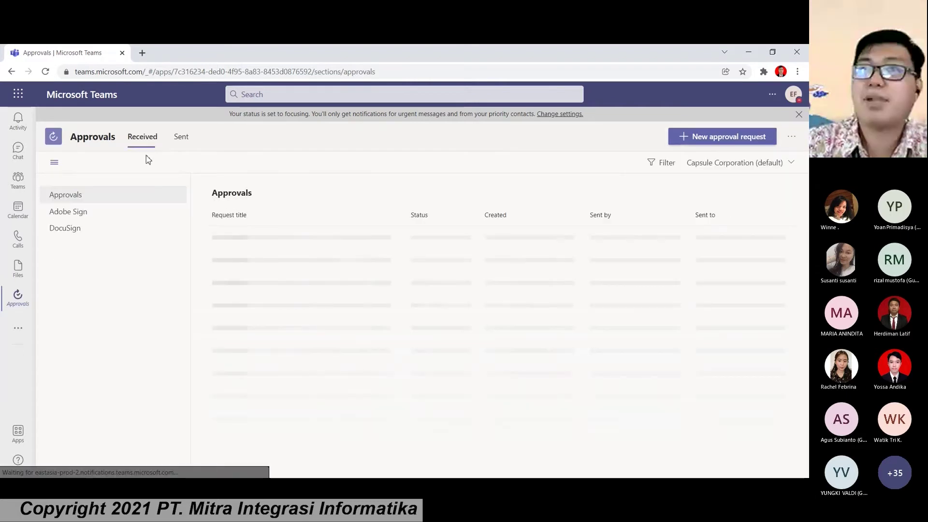
click(791, 139)
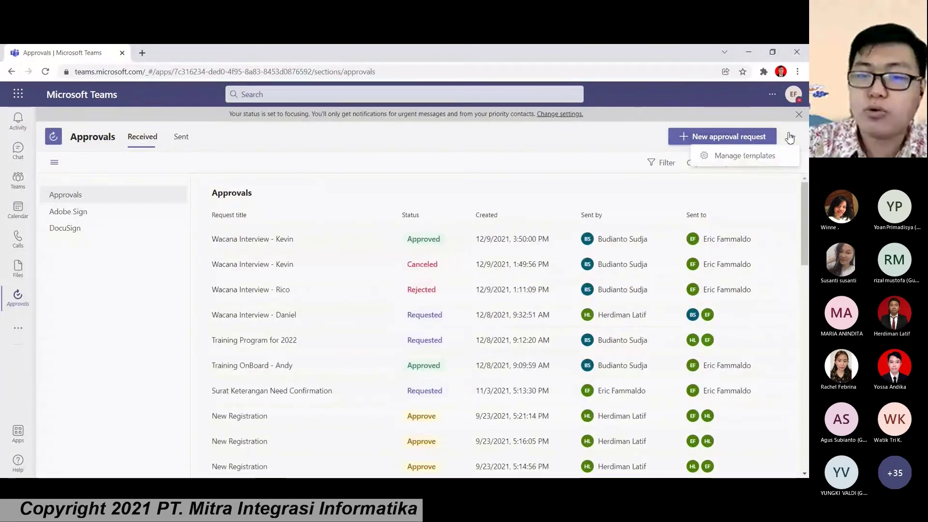
click(747, 161)
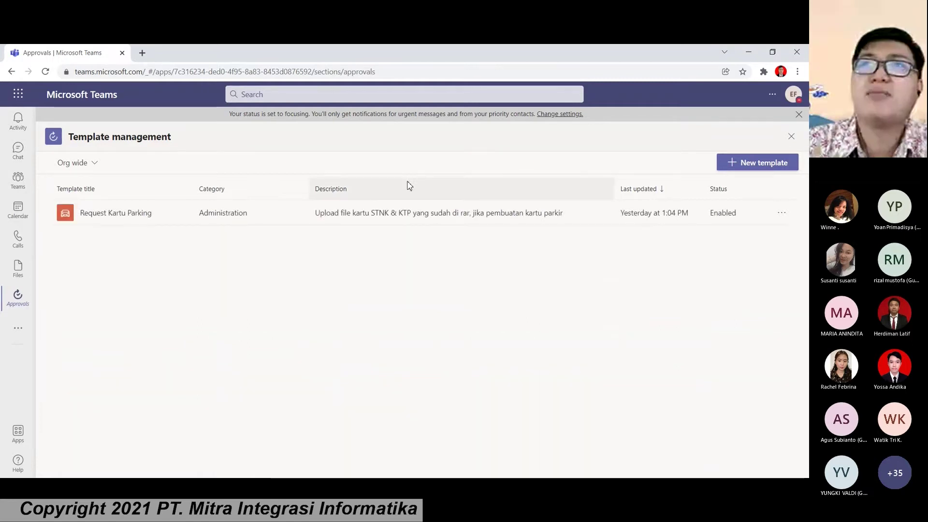
Step: Start a new approval template from scratch
click(92, 163)
click(731, 165)
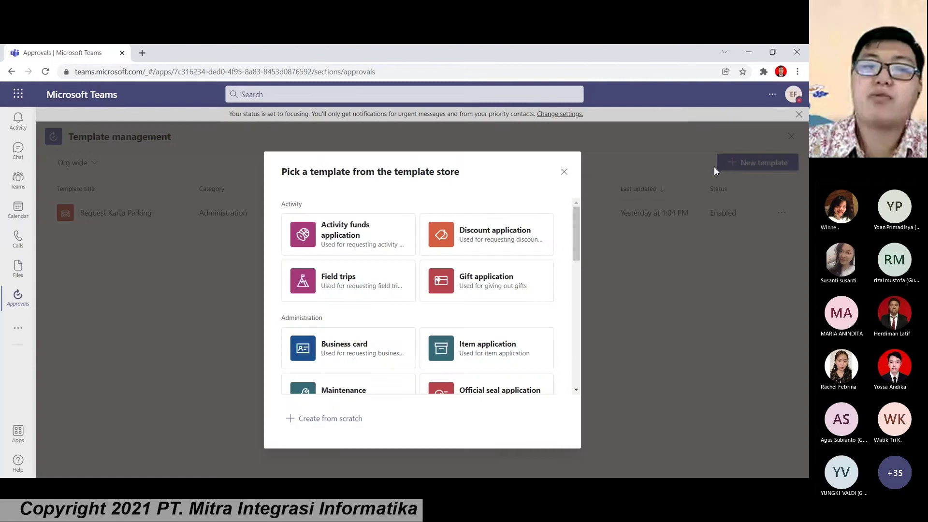
scroll(392, 249, down, 10)
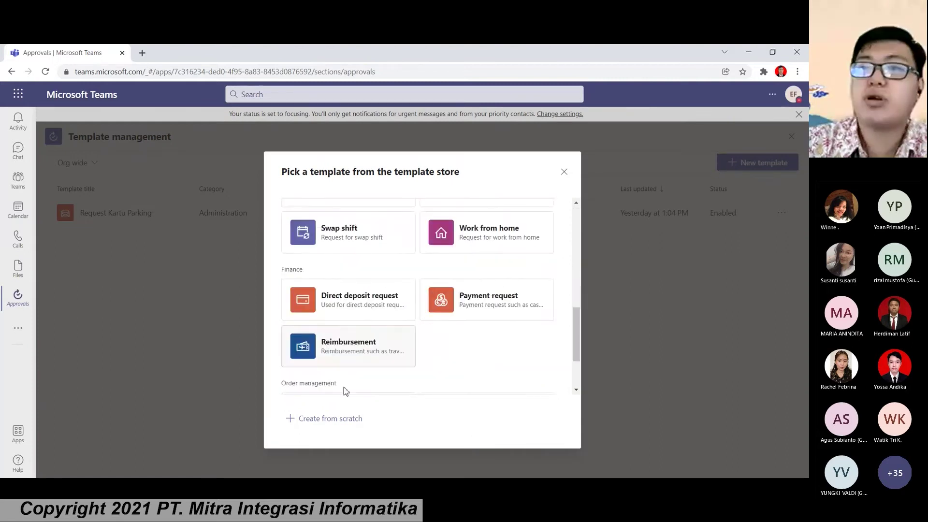
click(326, 419)
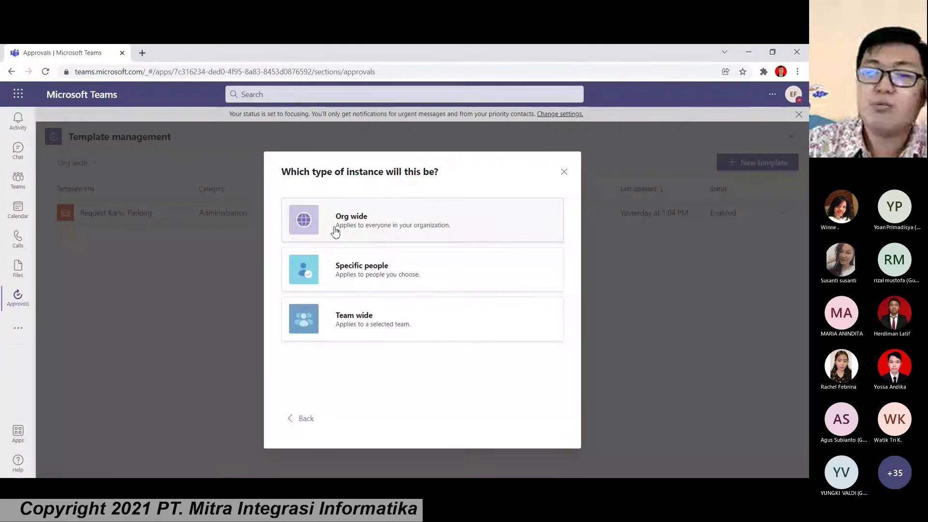
Step: Make the template Org wide, named 'Requesting Business Card' in the Administration category
click(361, 229)
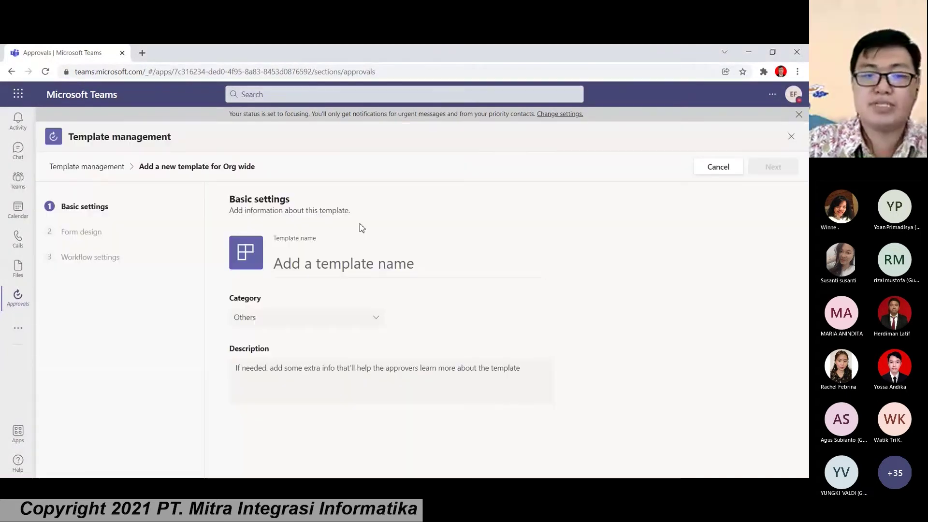
click(344, 259)
text(REq)
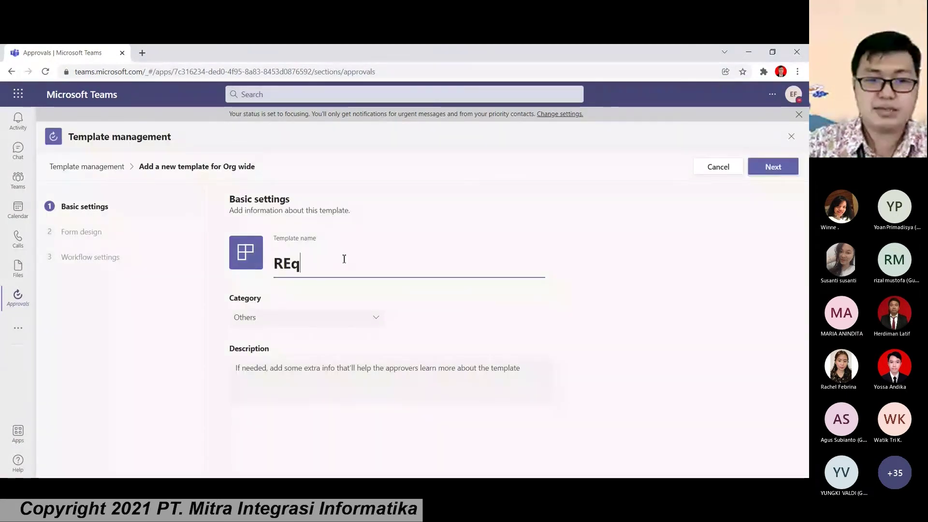
key(BackSpace)
key(BackSpace)
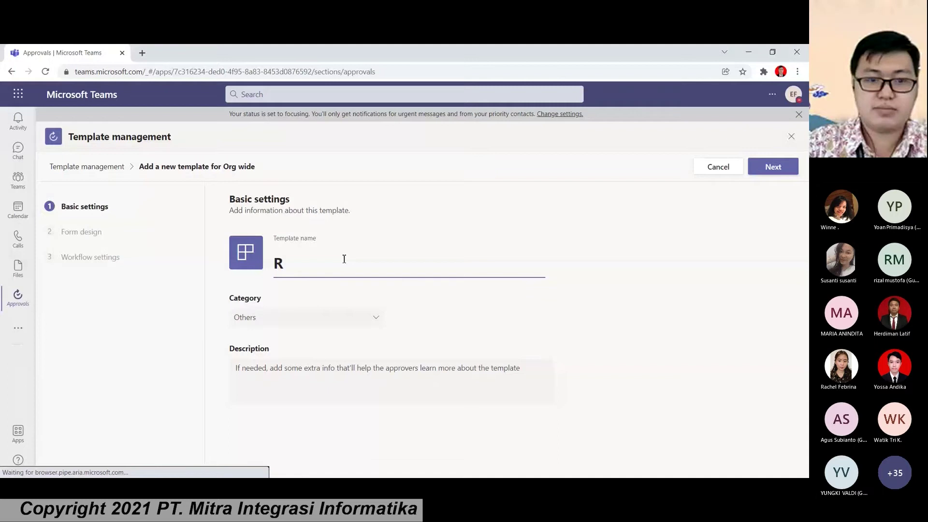
text(e)
text(questing Busin)
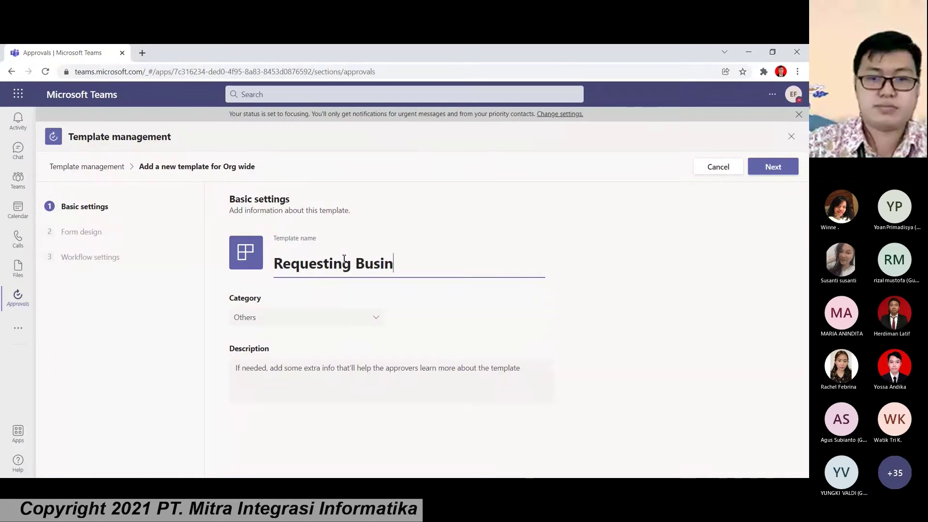
text(ess C)
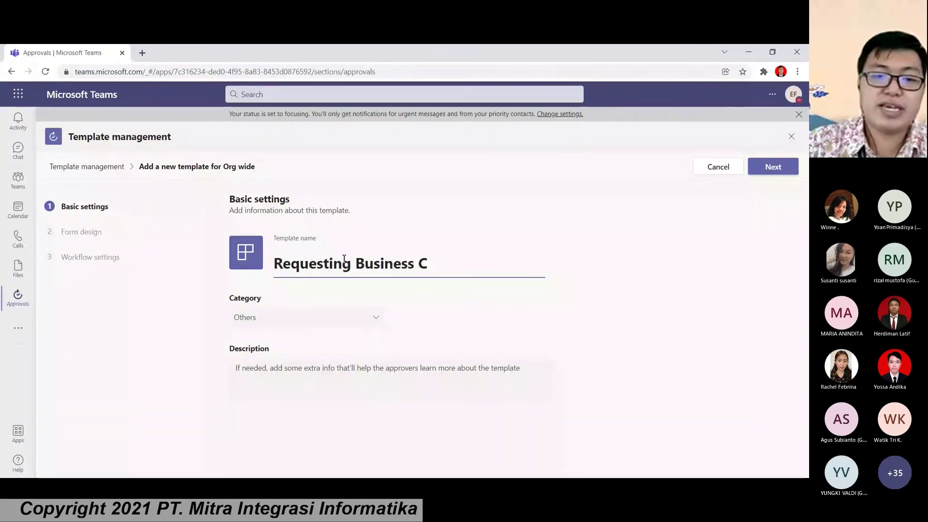
text(ard)
click(292, 318)
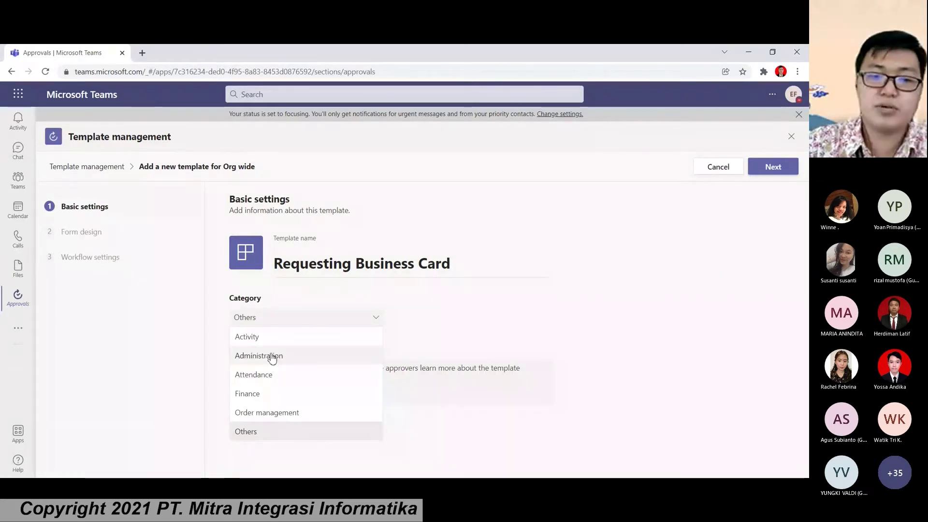
click(274, 357)
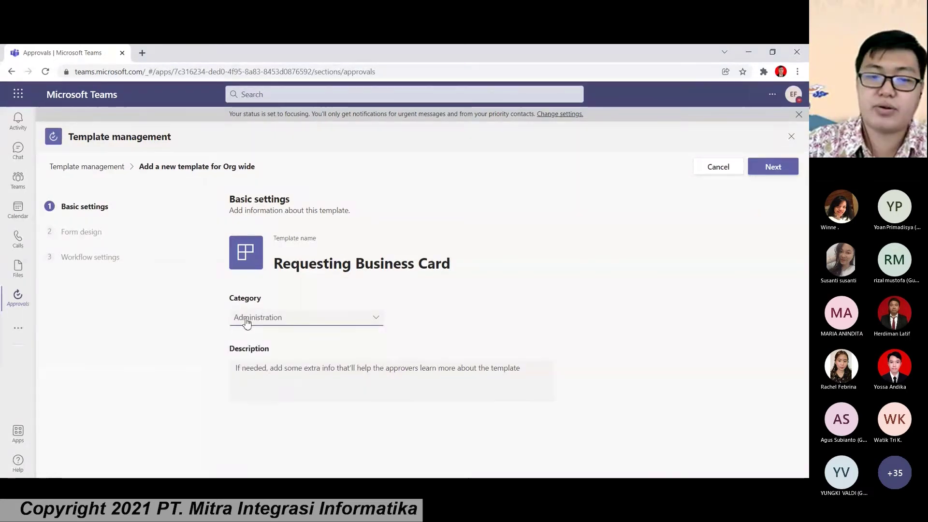
Step: Give the template a red ID-card icon
click(239, 250)
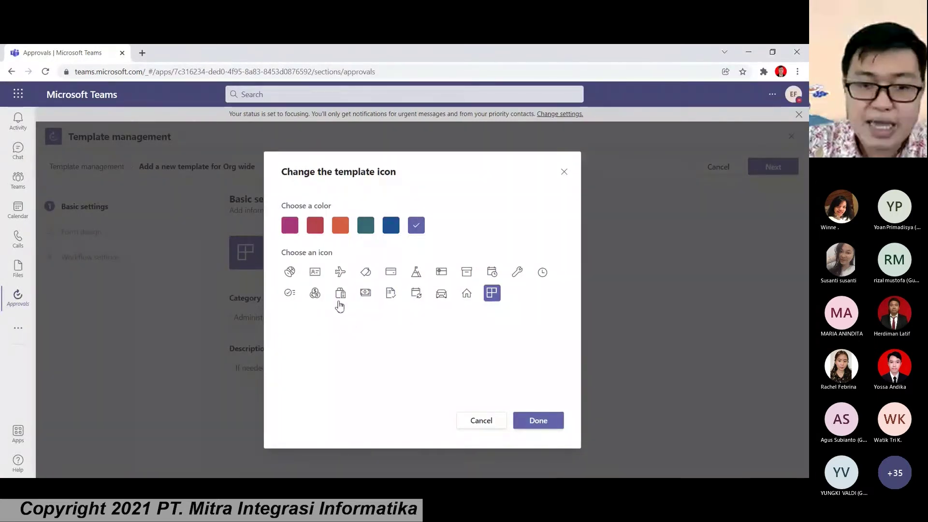
click(315, 272)
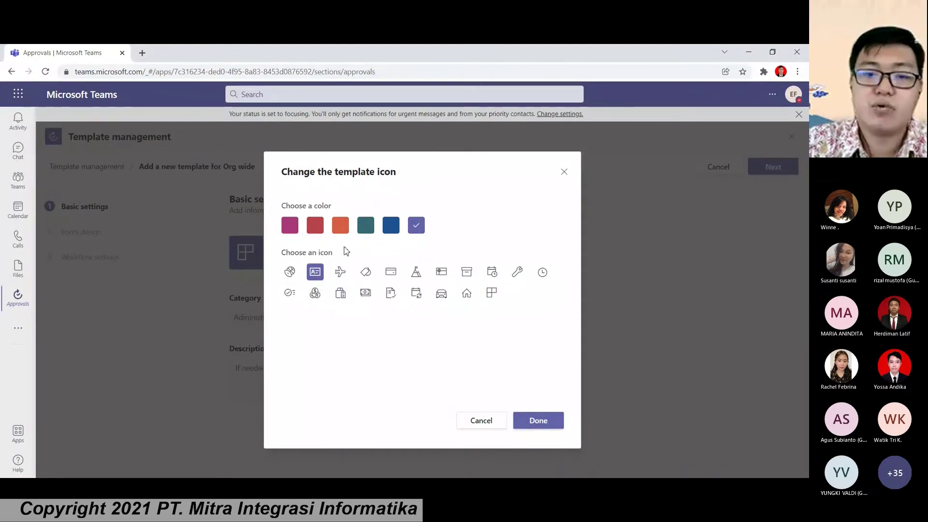
click(314, 226)
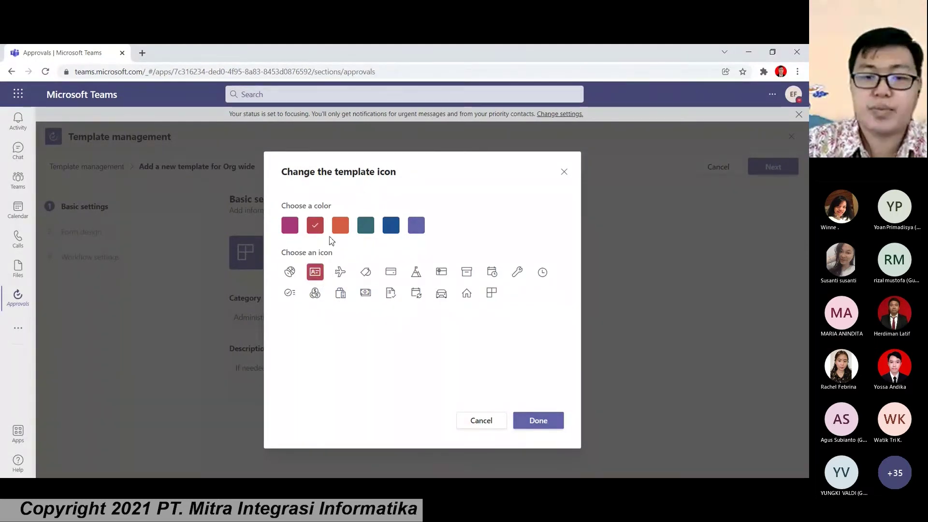
click(538, 420)
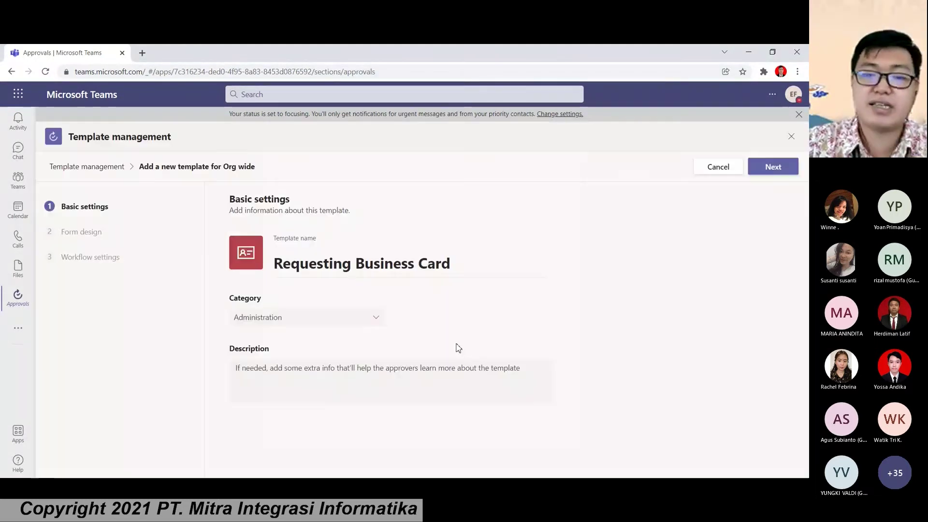
Step: Add the description 'Request Business Card Printing' and continue to Form design
click(367, 375)
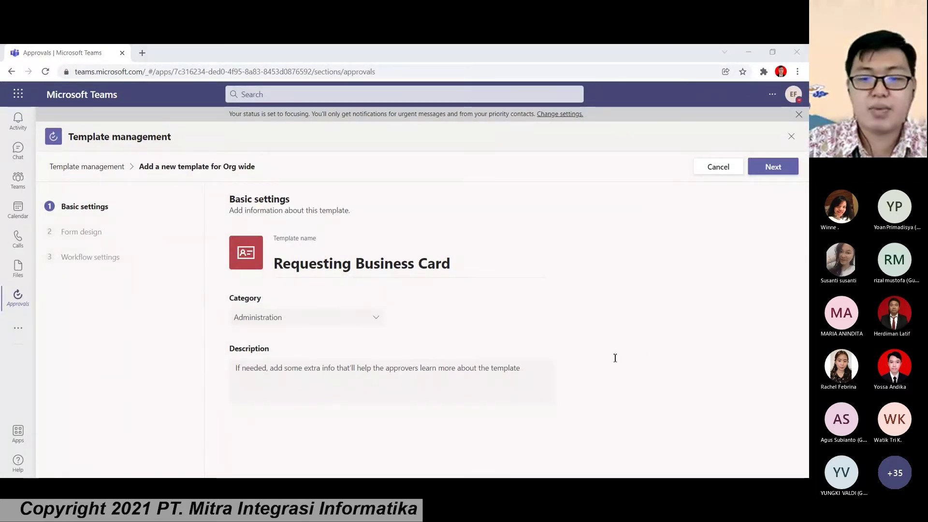
click(336, 369)
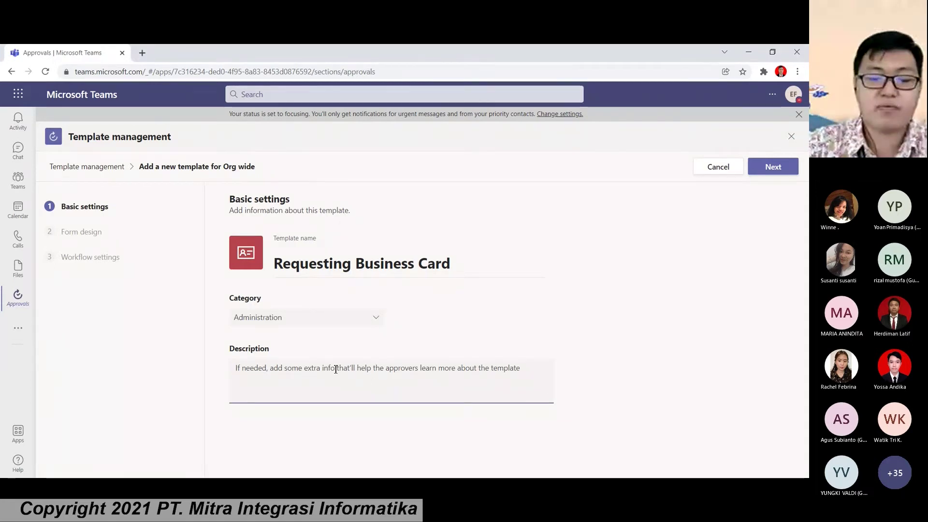
text(Req)
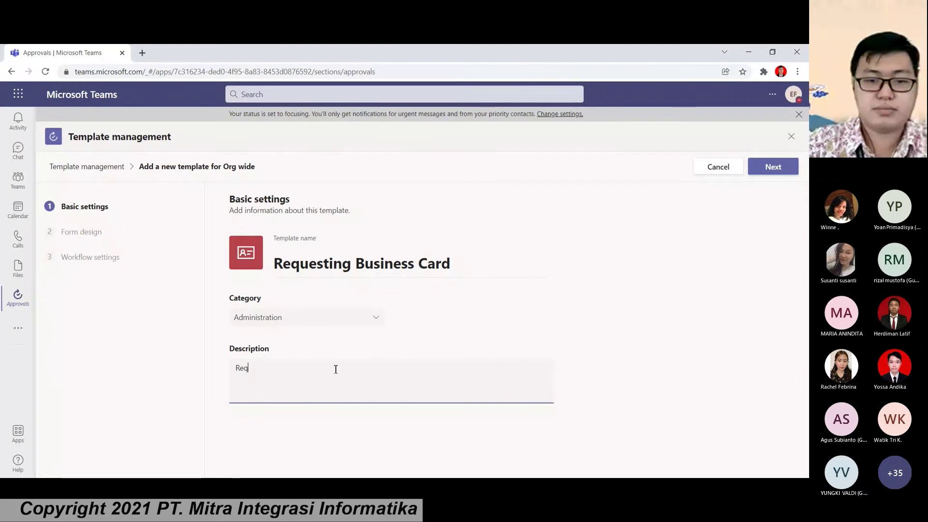
text(uest )
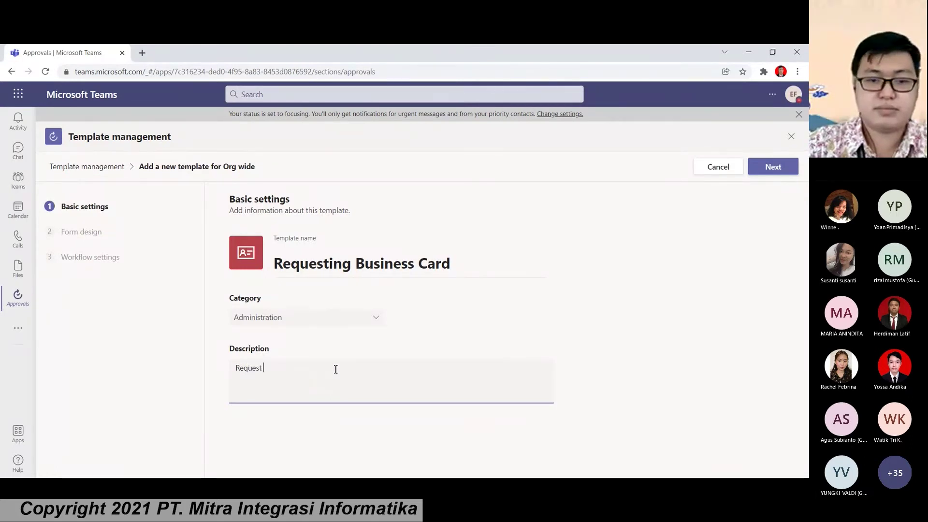
text(Business Card Printing)
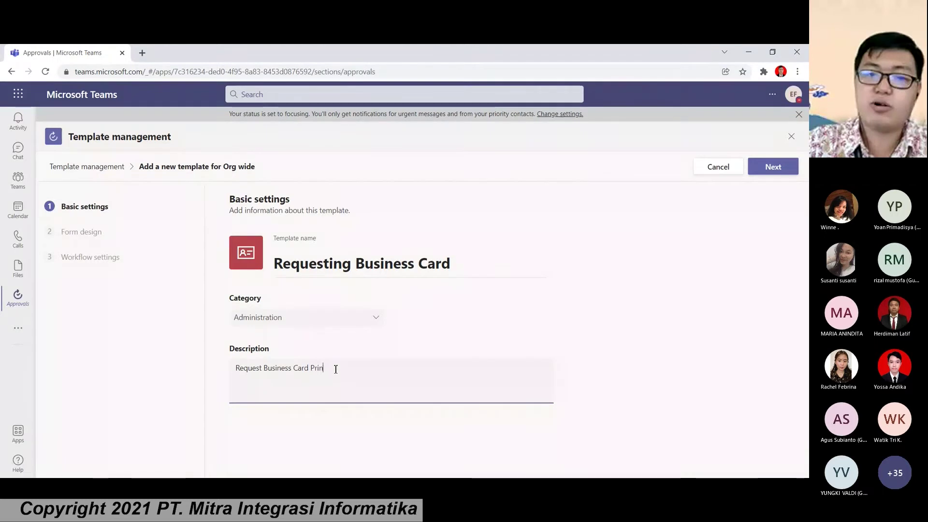
click(766, 170)
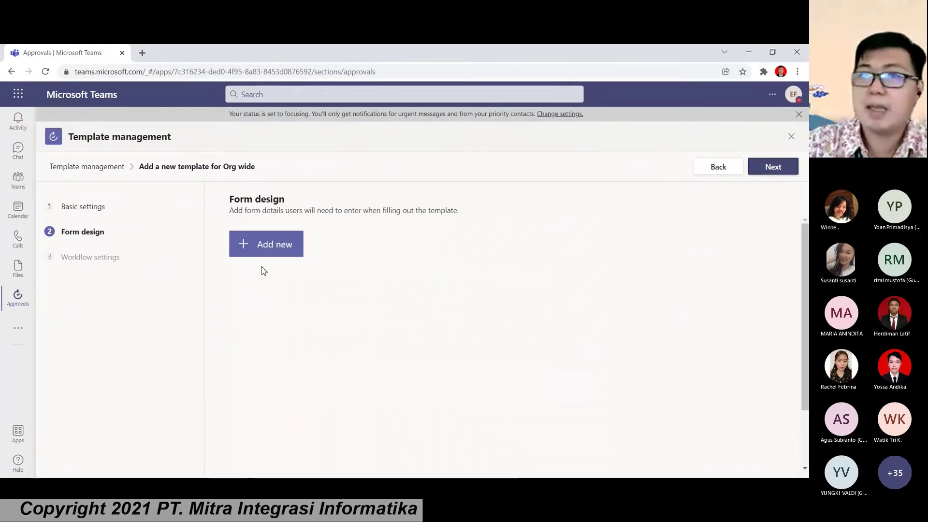
Step: Add a required 'Name' text question followed by an 'Email' text question
click(261, 244)
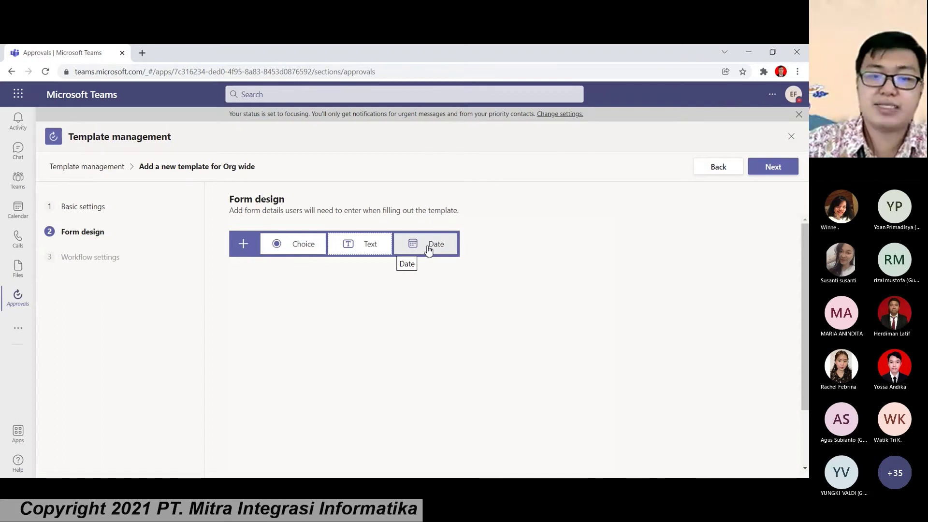
click(356, 251)
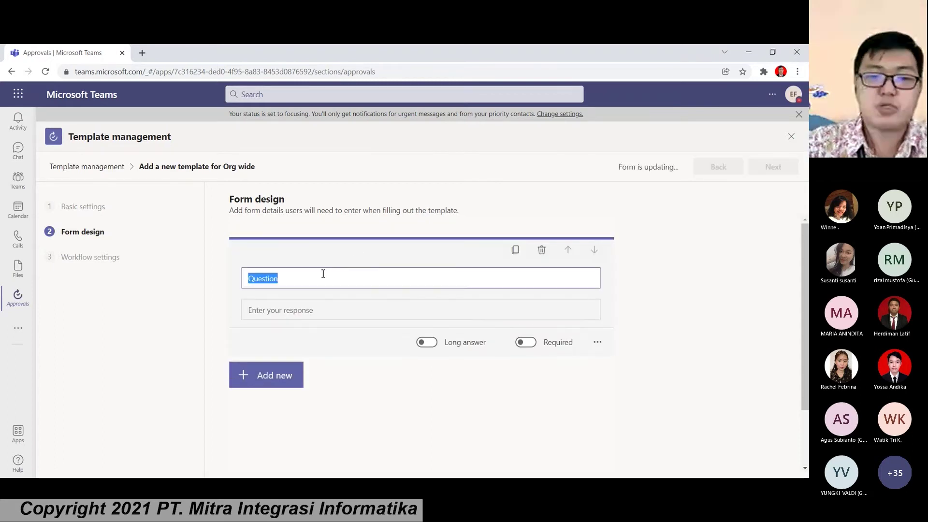
text(Name)
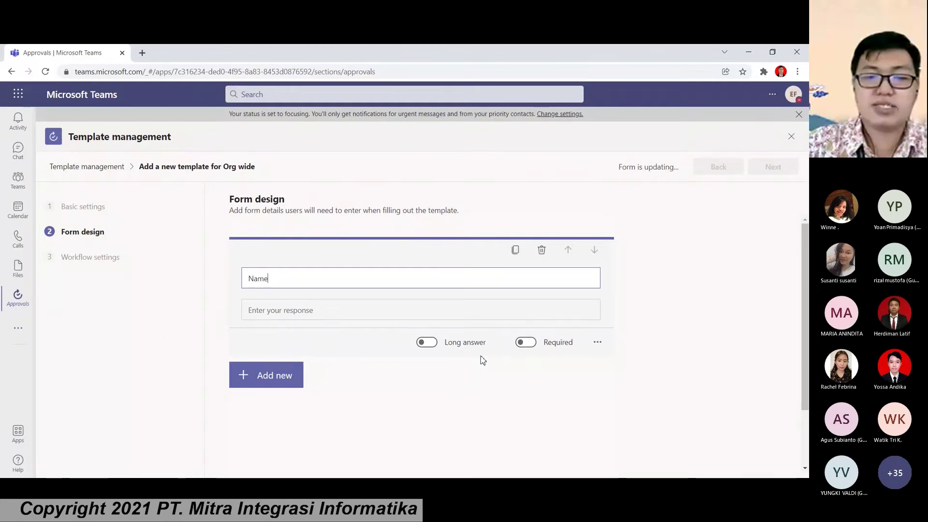
click(525, 343)
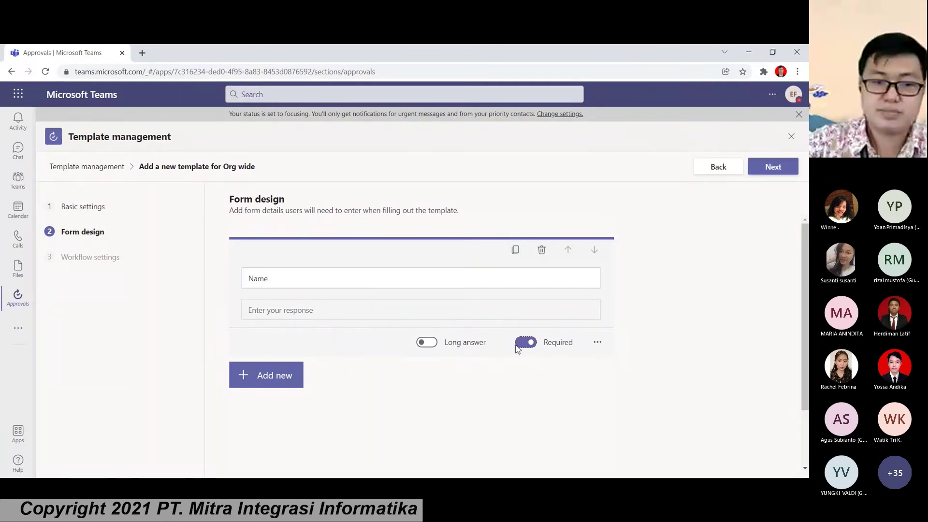
click(266, 375)
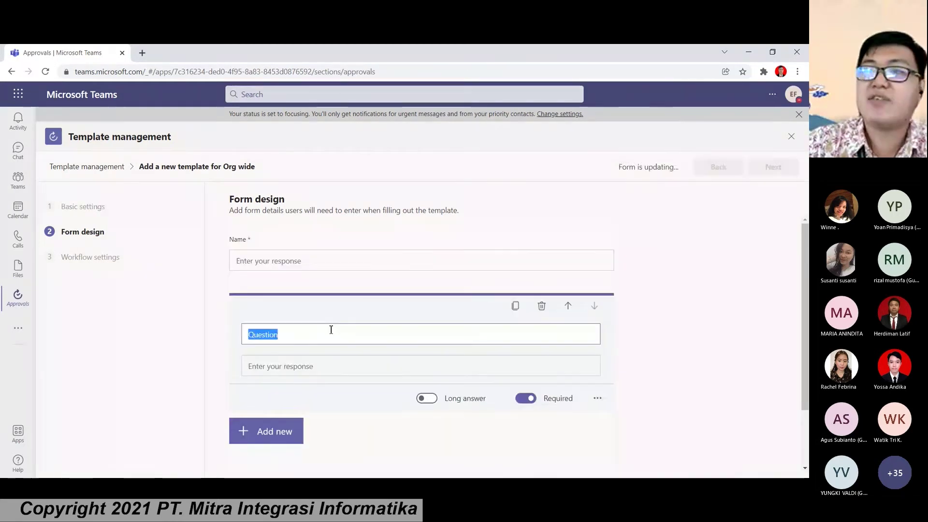
text(Email)
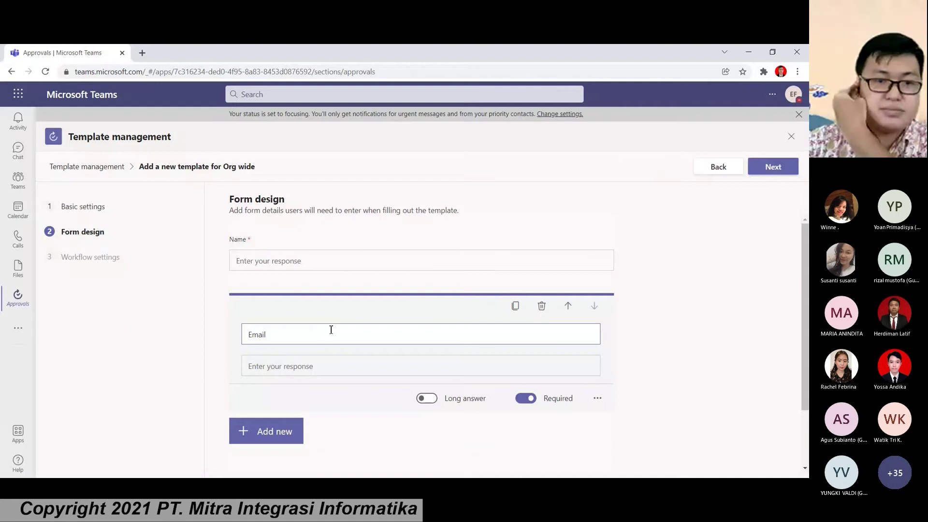
Step: Add 'Employee id' and 'Quantity (Box)' text questions
click(266, 430)
click(360, 431)
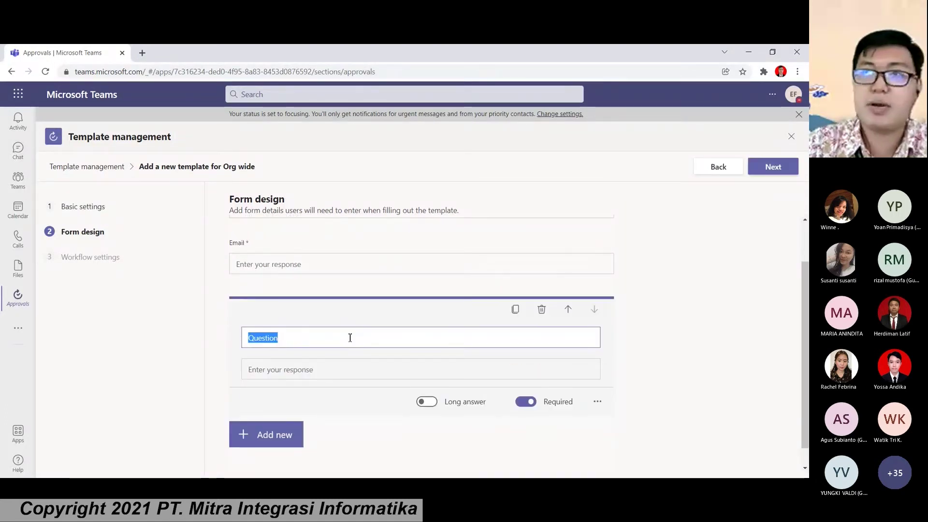
text(Employee )
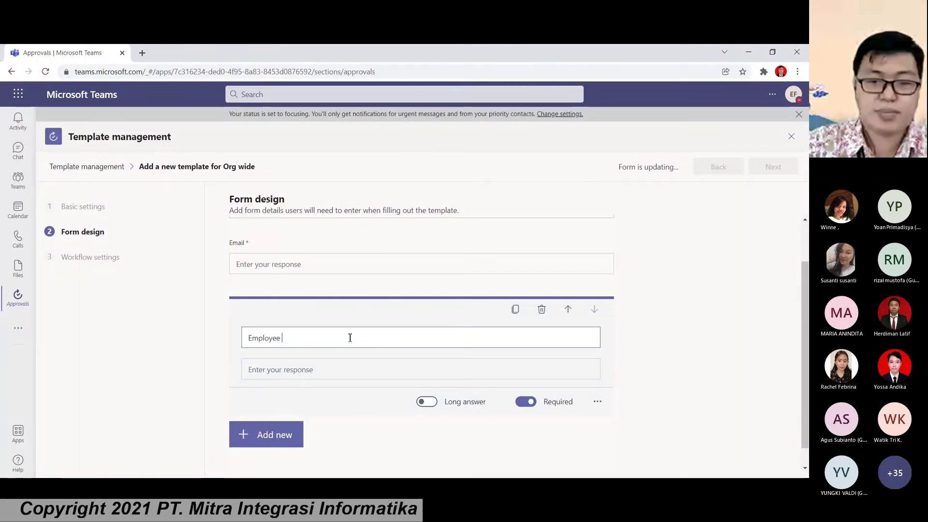
text(id)
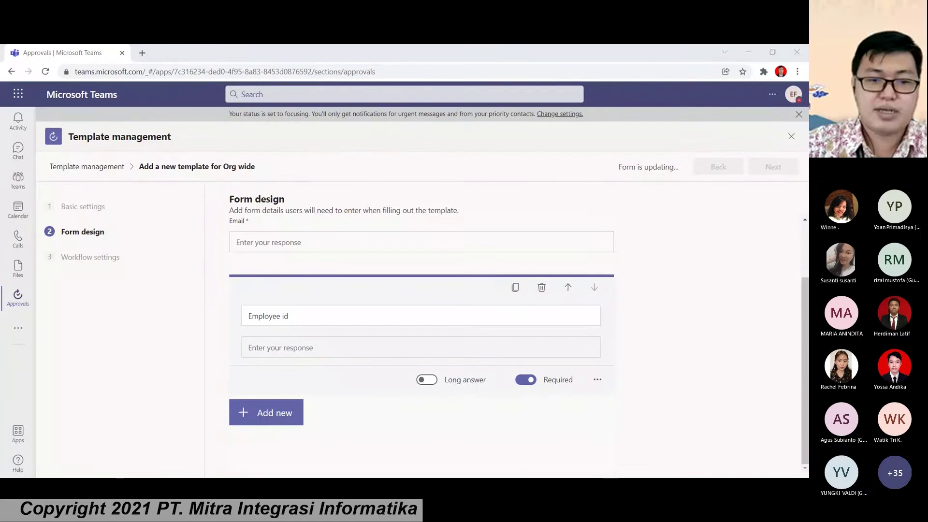
click(267, 413)
click(371, 407)
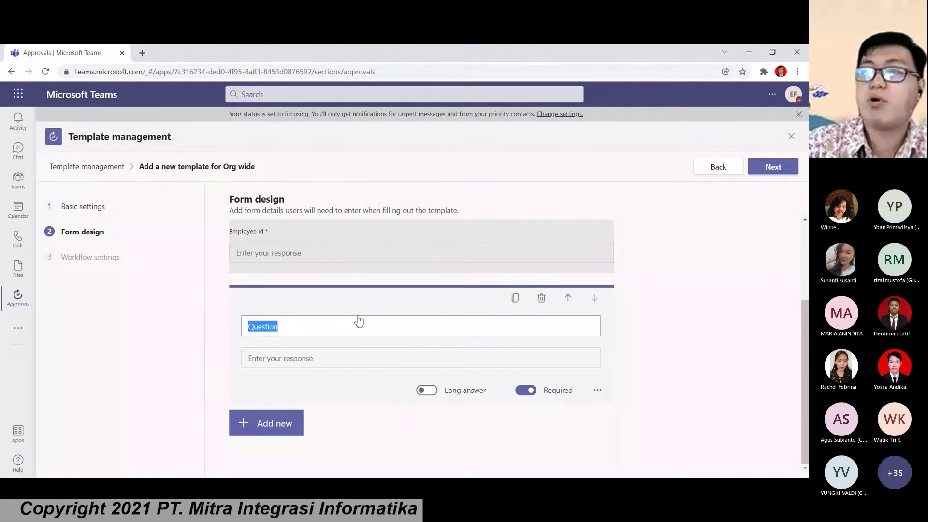
text(Quan)
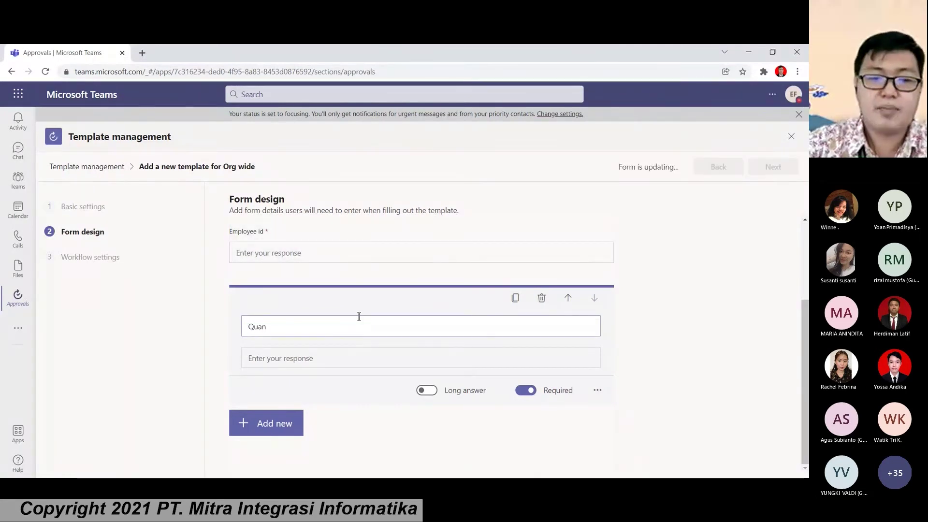
text(tity)
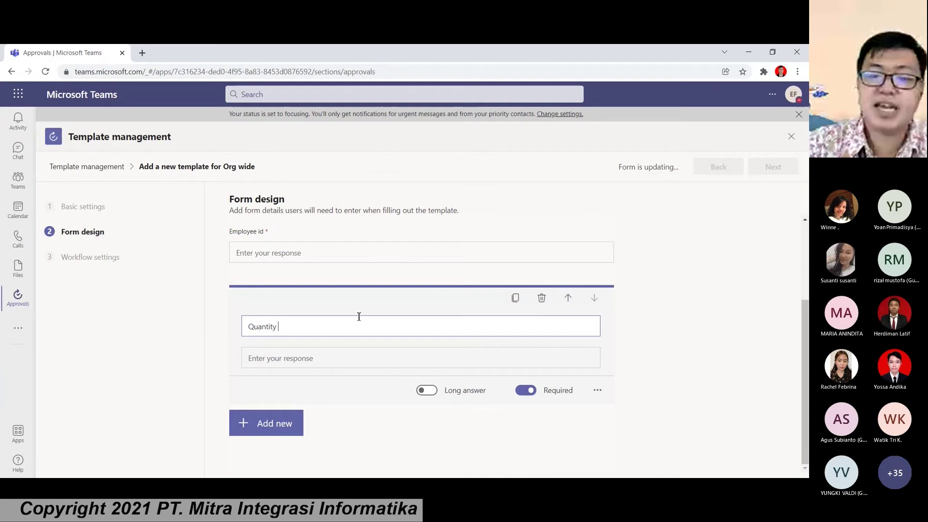
text( (Box)
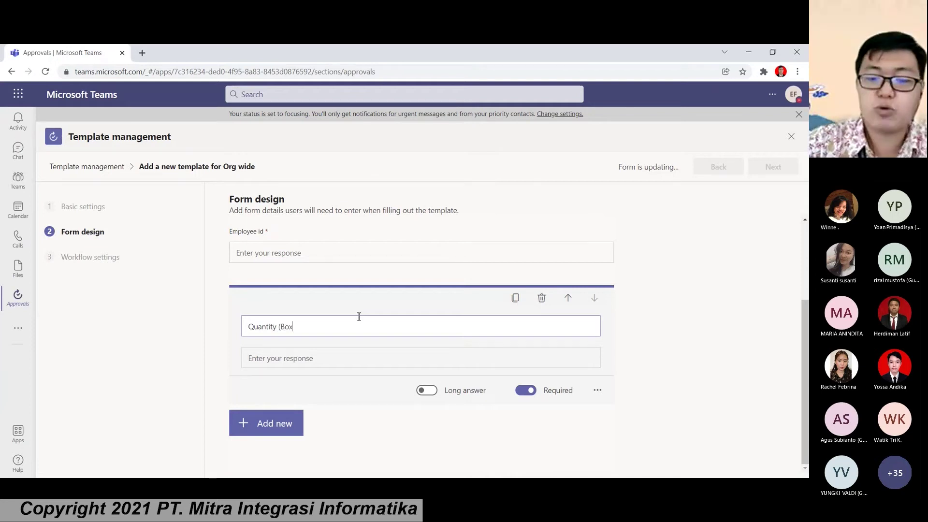
text())
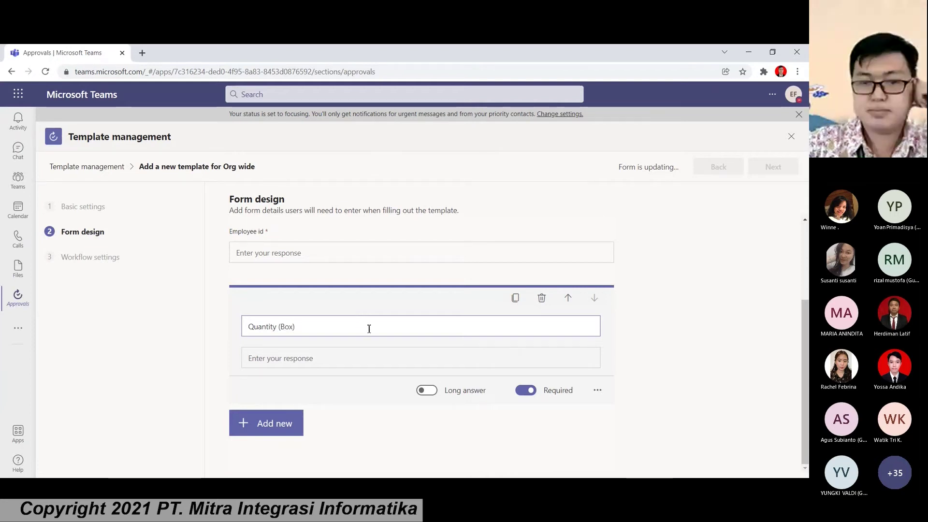
Step: Add a 'Kebutuhan' text question that accepts a long answer
click(285, 422)
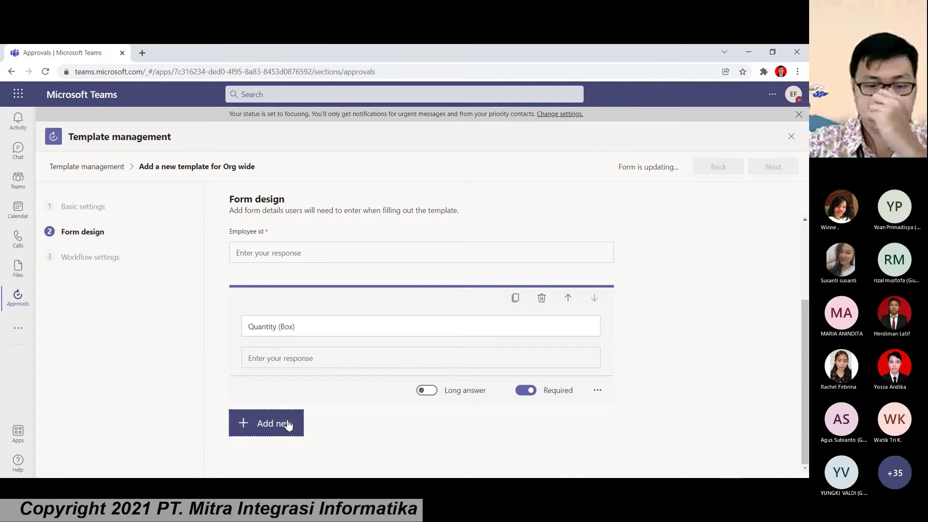
click(346, 423)
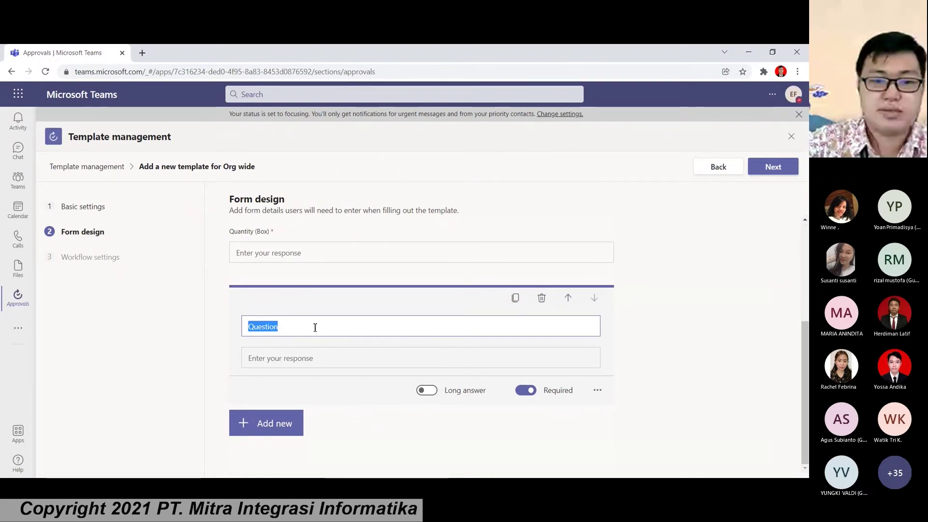
text(Kebutuhan)
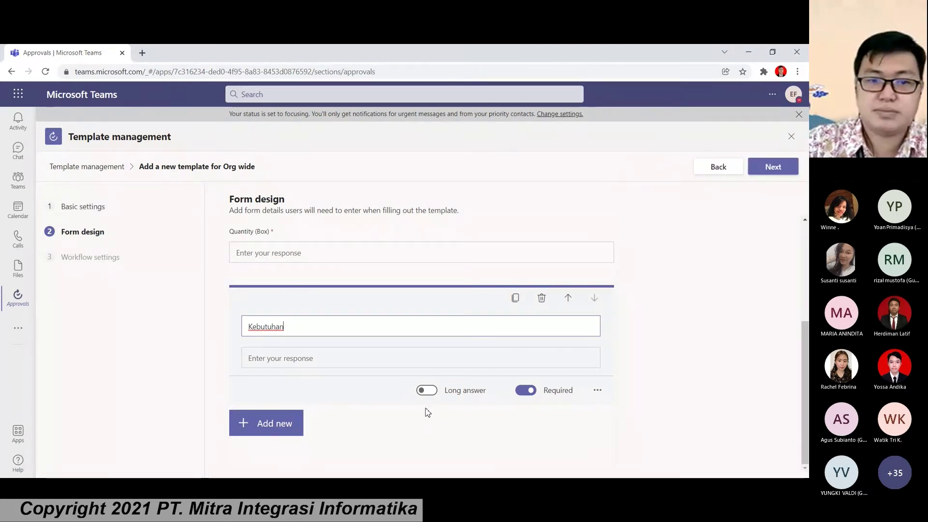
click(426, 390)
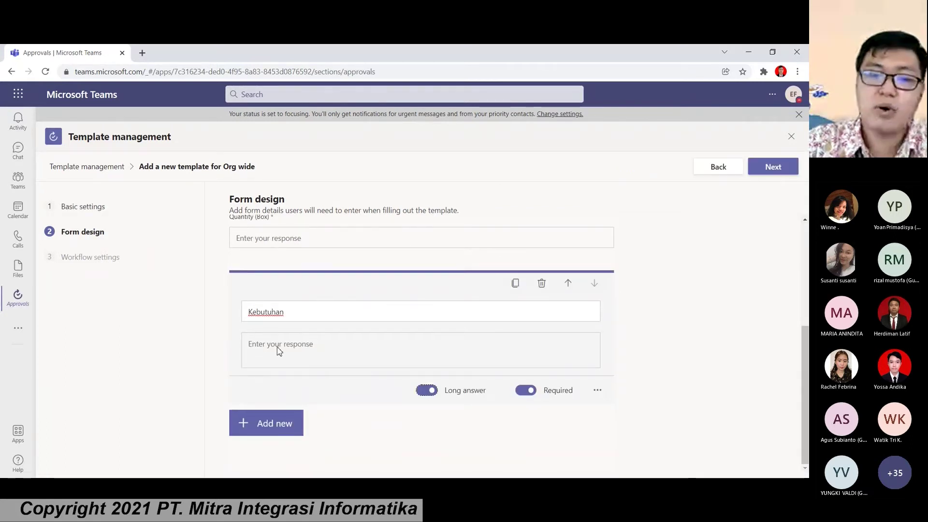
scroll(307, 327, up, 4)
scroll(303, 271, down, 2)
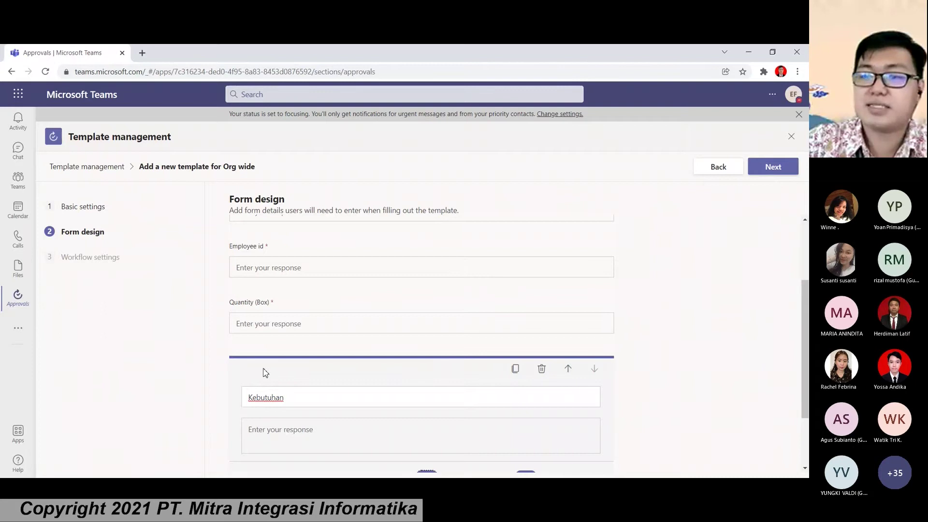
Step: Move to Workflow settings, set Approver to 'Specify approvers' and focus the People list
click(772, 166)
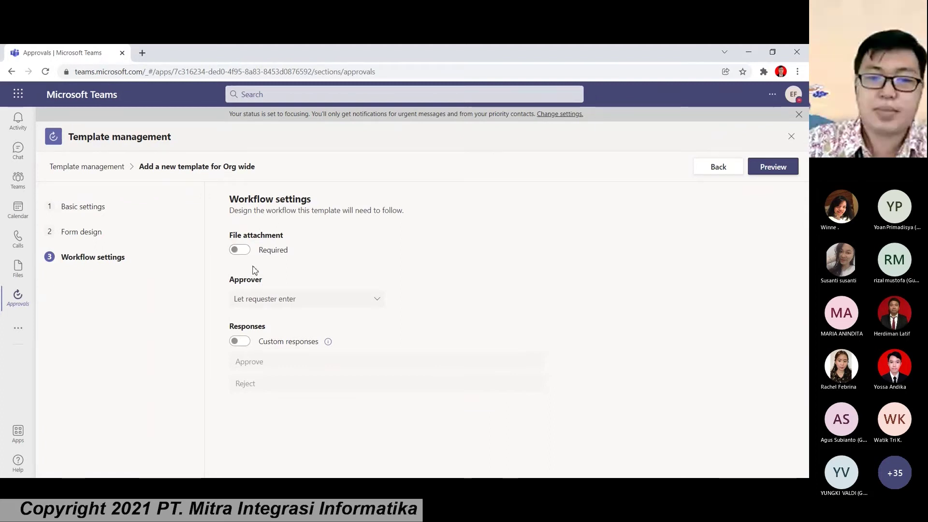
click(280, 300)
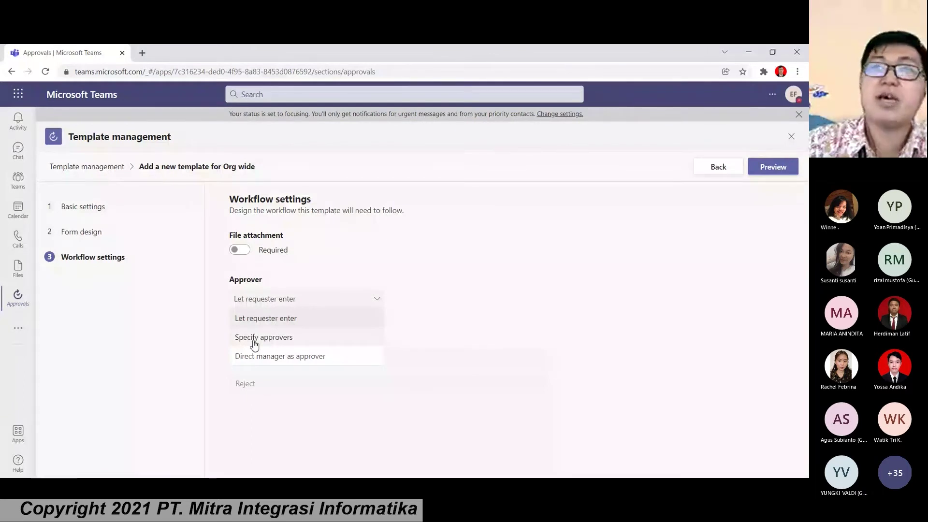
click(254, 339)
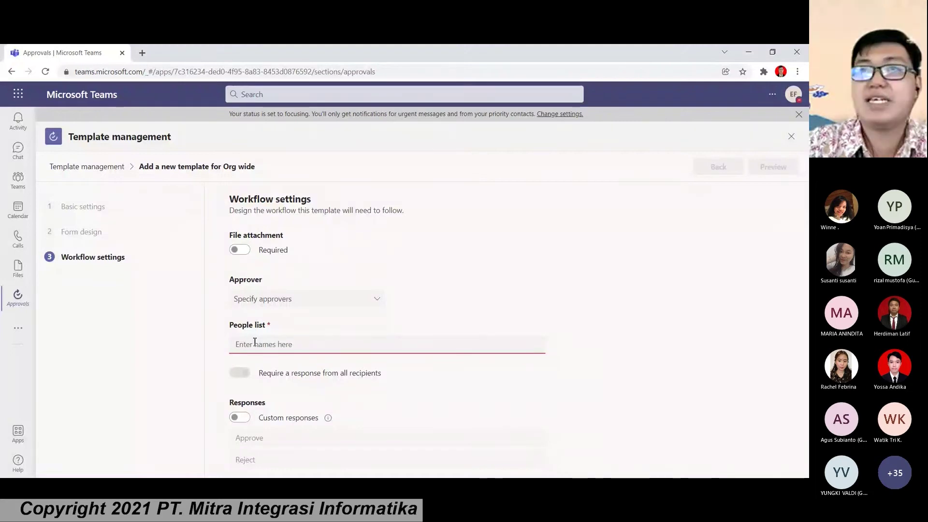
click(255, 341)
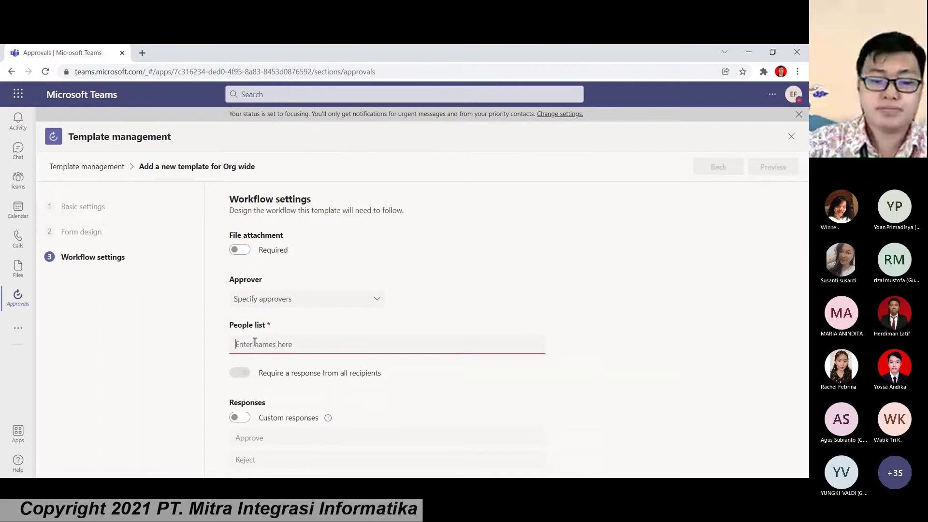
Step: Add two approvers to the People list, require all recipients' responses, and preview the template
text(Eri)
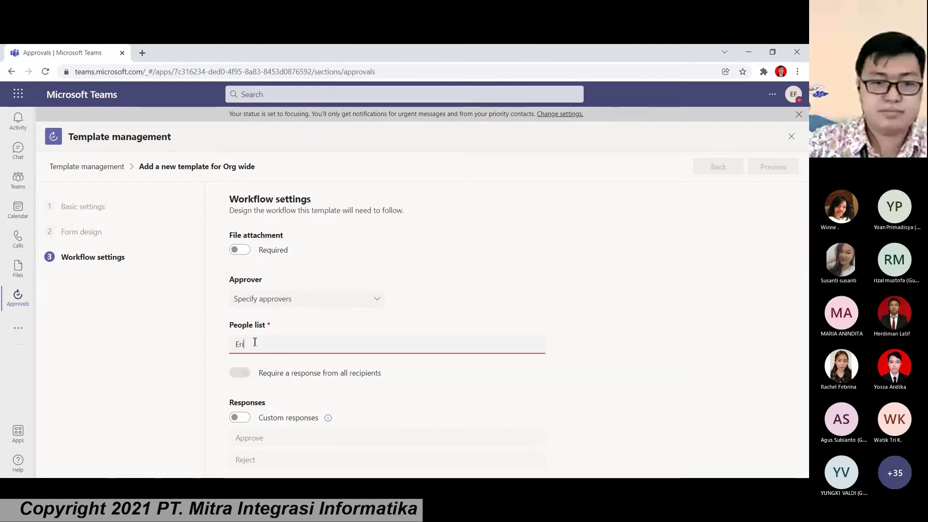
text(c)
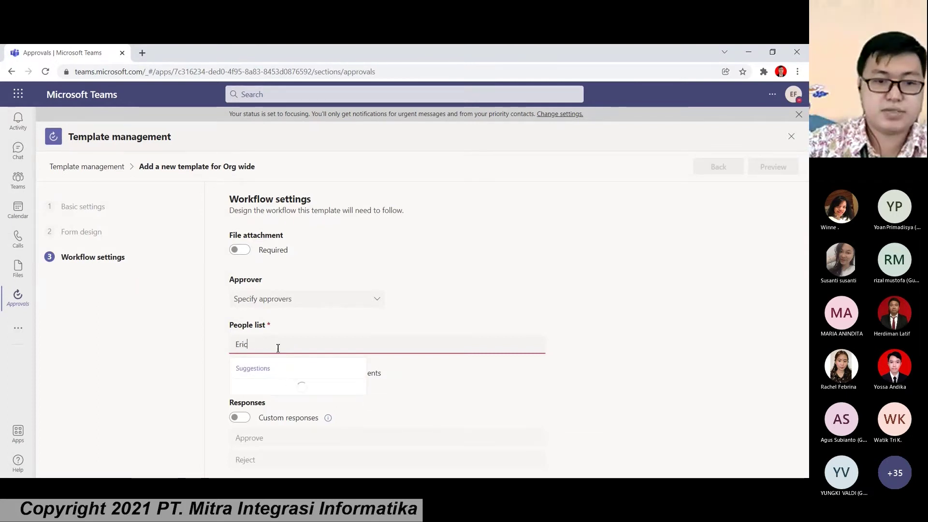
click(284, 397)
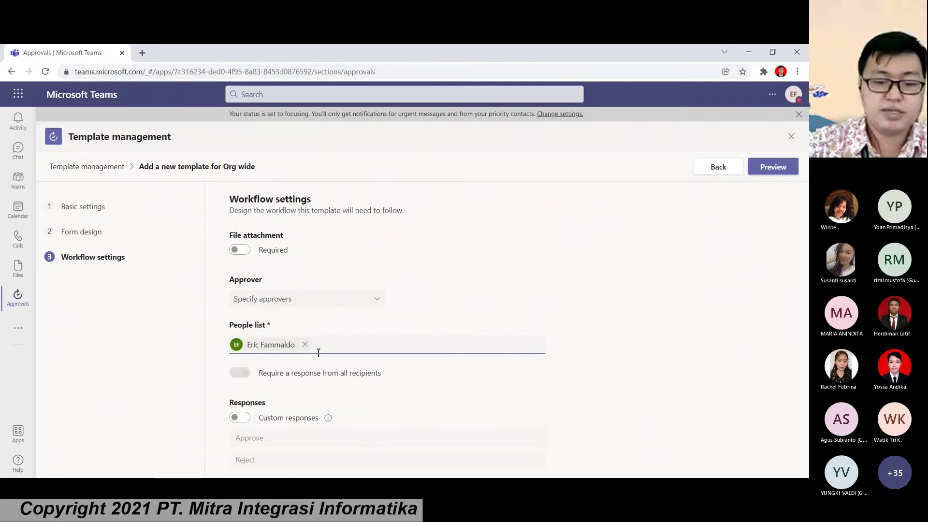
text(Agu)
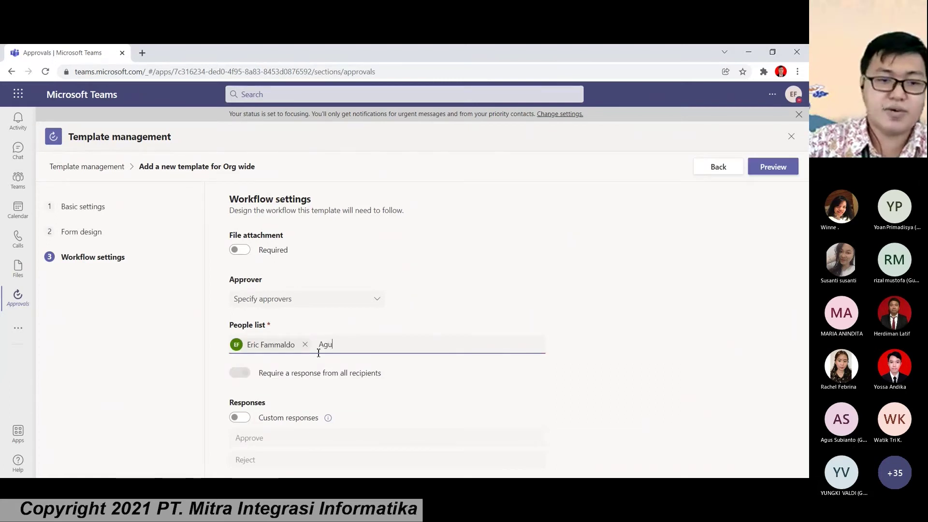
key(BackSpace)
key(BackSpace)
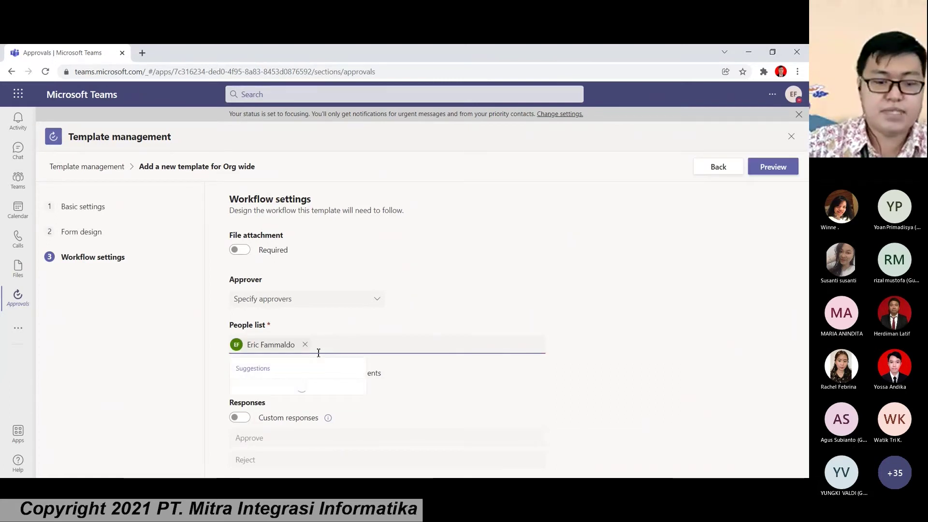
key(BackSpace)
text(Budi)
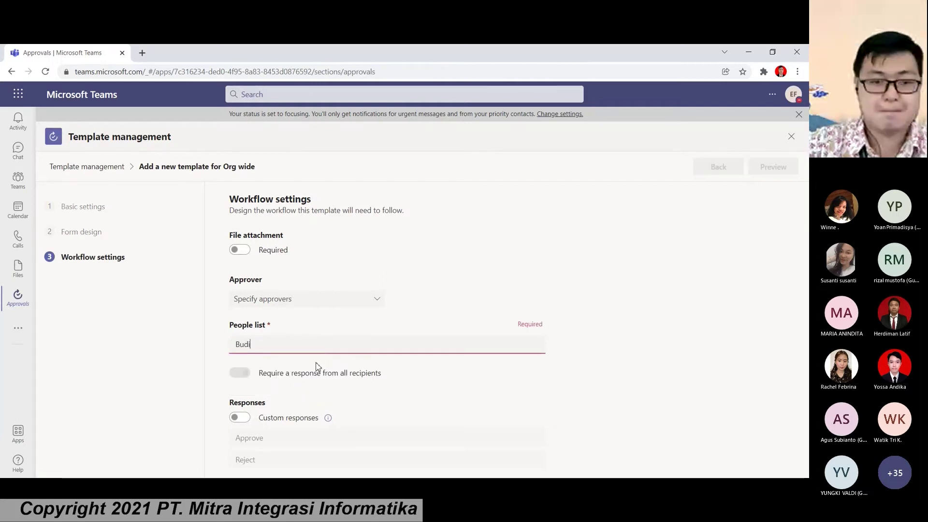
key(Return)
text(He)
click(311, 390)
click(325, 372)
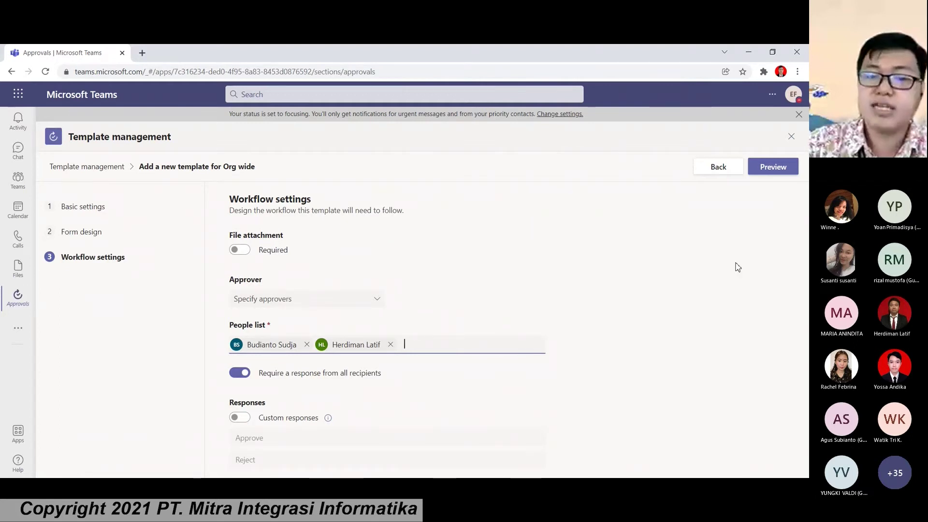
click(768, 166)
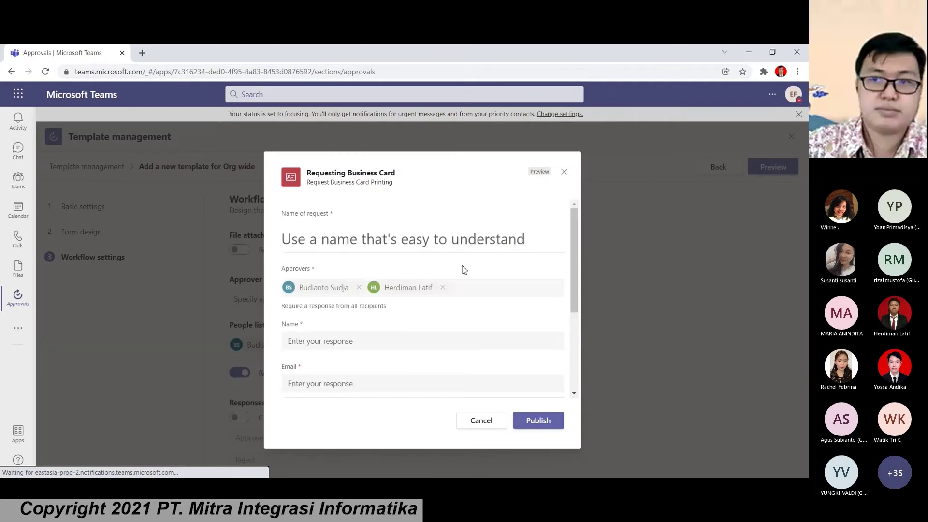
Step: Publish the Requesting Business Card template from the preview
scroll(463, 274, down, 3)
scroll(372, 301, up, 2)
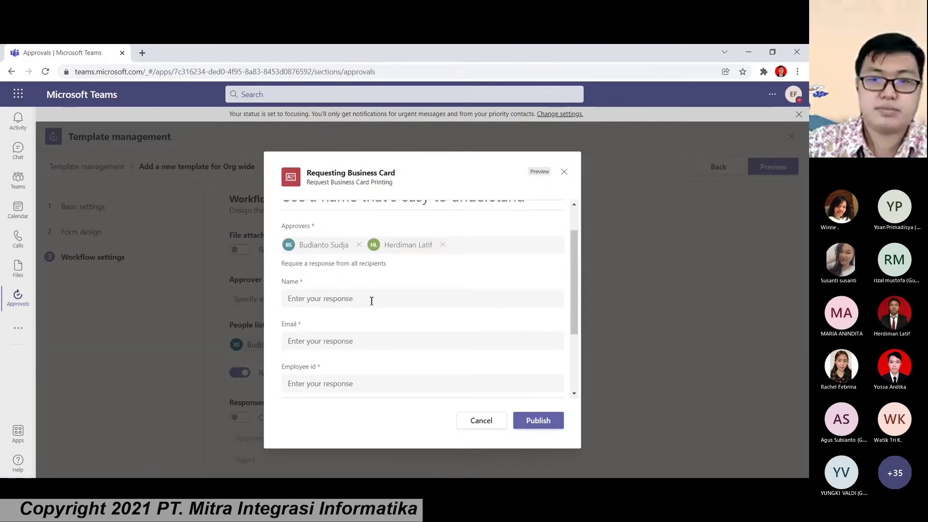
scroll(371, 300, down, 3)
click(534, 420)
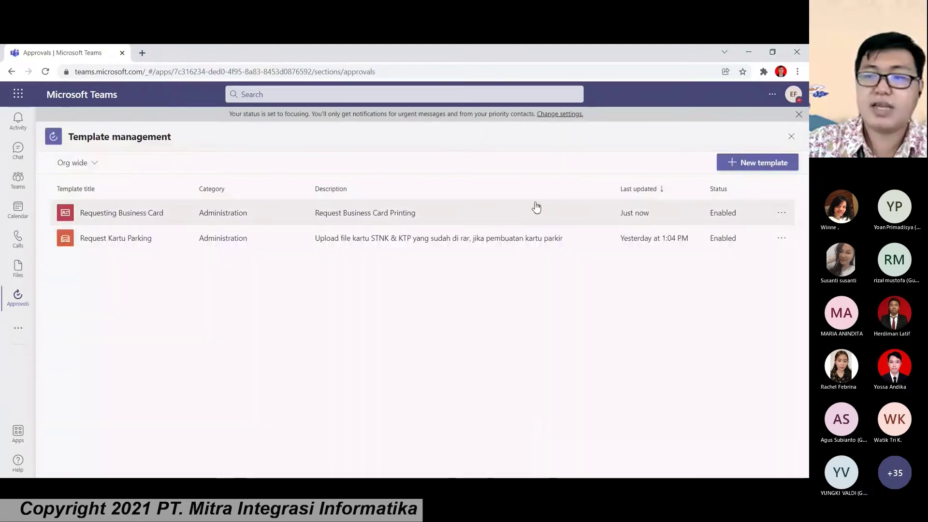
Step: Confirm the template appears in Manage templates, then return to Approvals
click(792, 138)
click(789, 137)
click(772, 157)
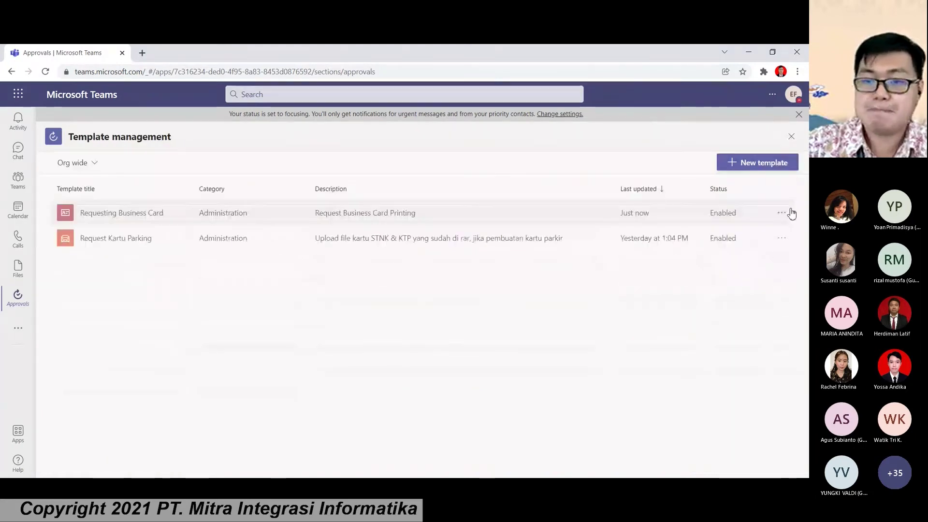
click(782, 213)
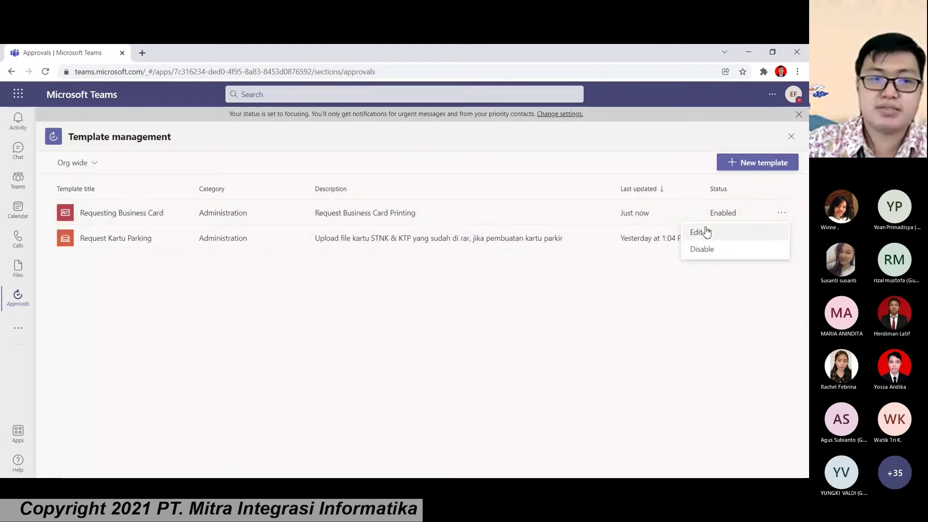
click(791, 137)
click(791, 136)
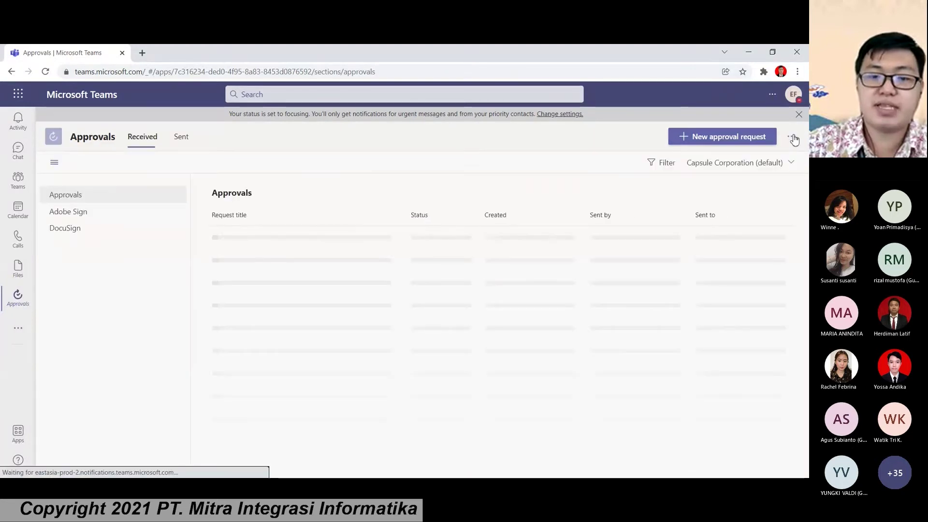
Step: Start a Requesting Business Card request titled 'Request Business Card' plus the requester's name
click(700, 141)
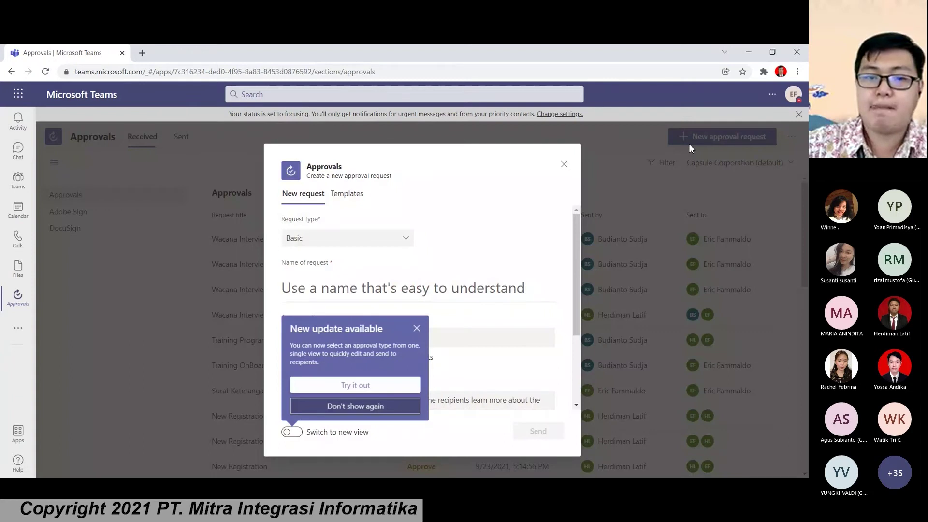
click(361, 200)
click(360, 199)
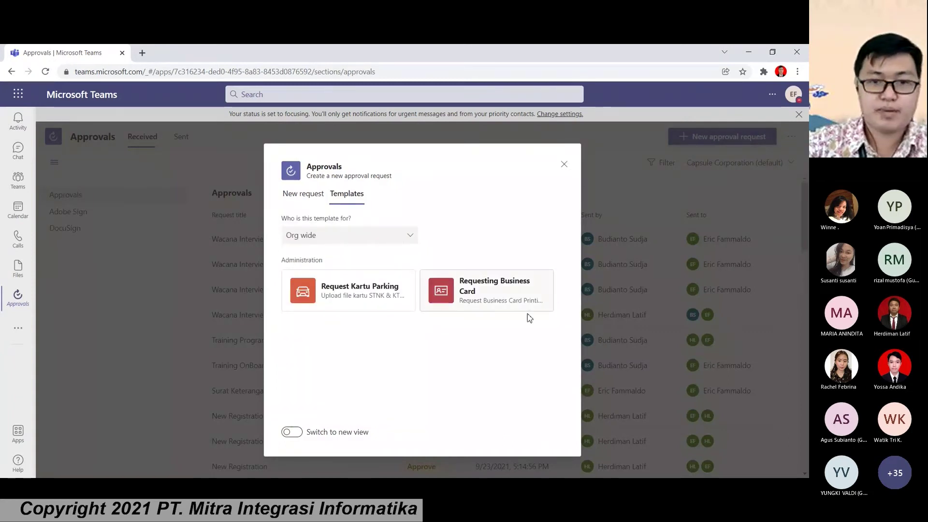
click(505, 303)
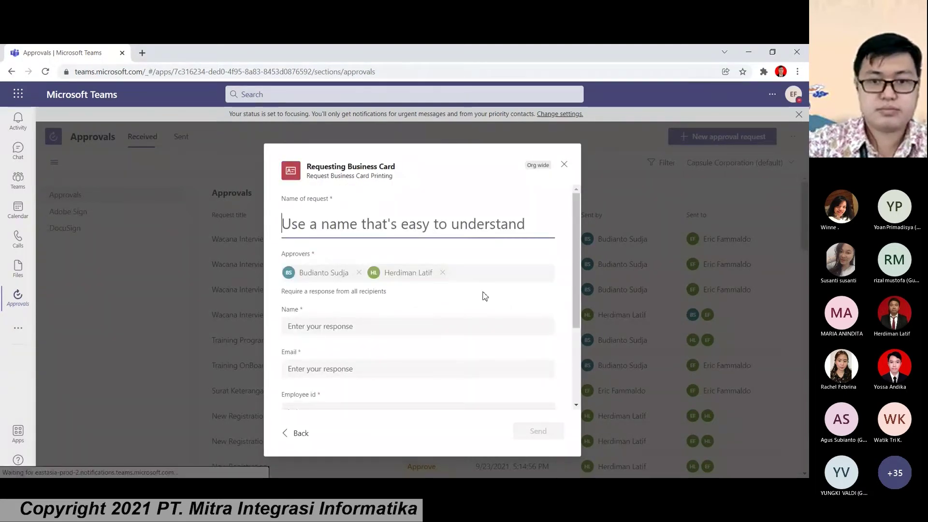
click(318, 219)
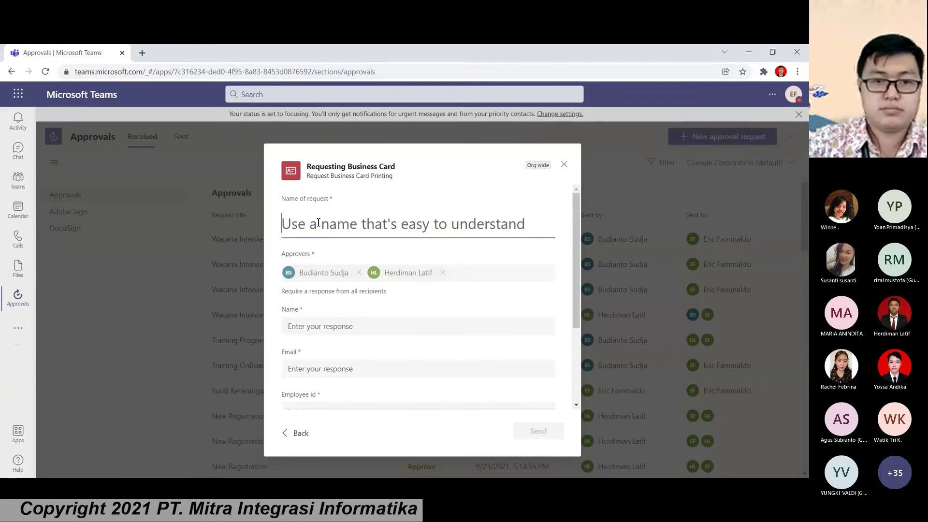
text(Request Busines)
key(BackSpace)
text(s)
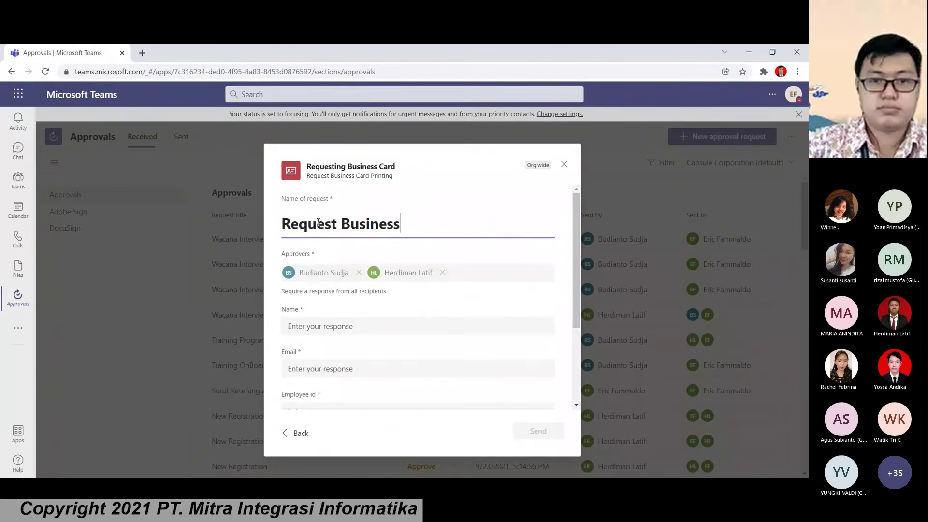
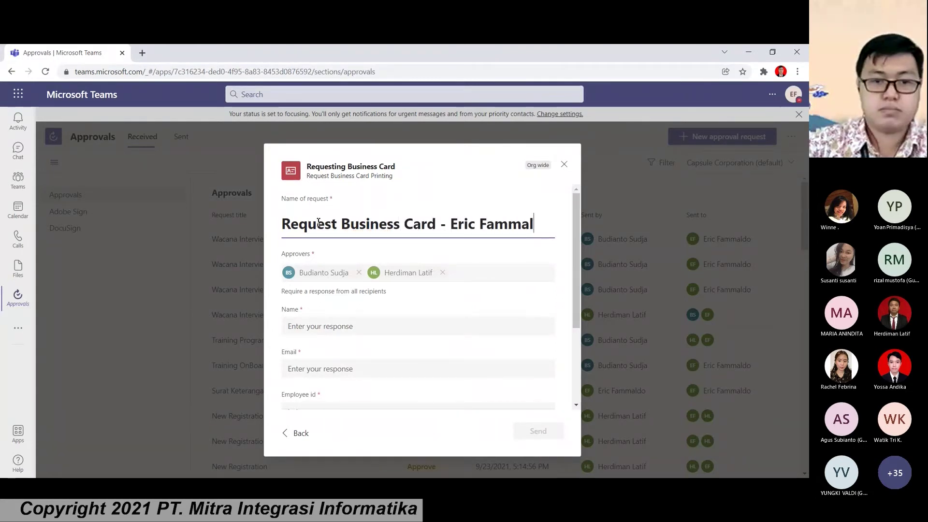
Step: Fill in the requester's name, e-mail address and employee ID
scroll(319, 222, down, 2)
click(336, 223)
click(344, 264)
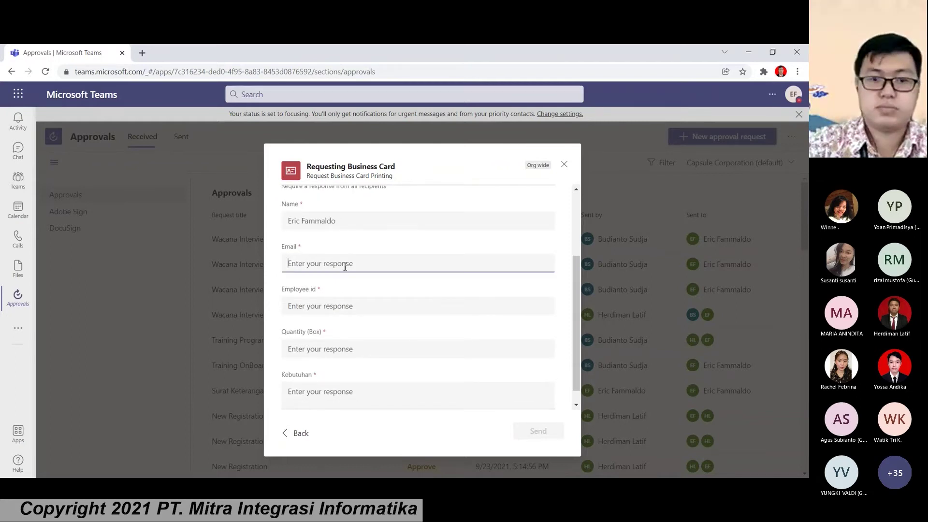
click(330, 301)
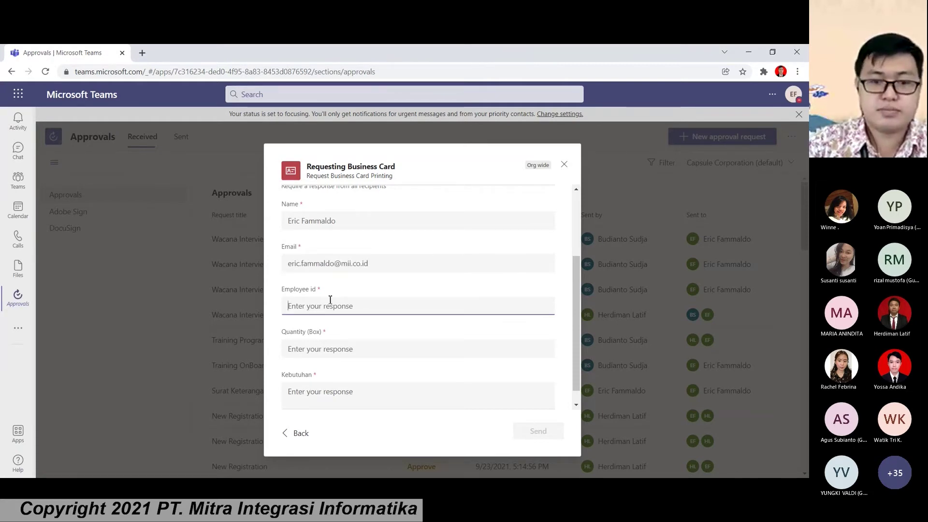
text(1641)
Step: Enter quantity 2 and Kebutuhan 'Untuk diberikan pada customer', then send the request
scroll(353, 336, down, 1)
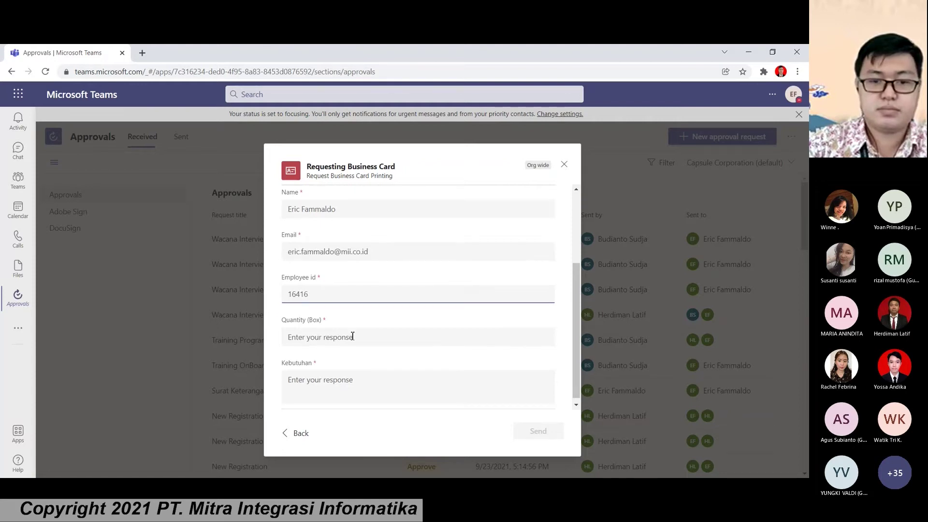
click(347, 332)
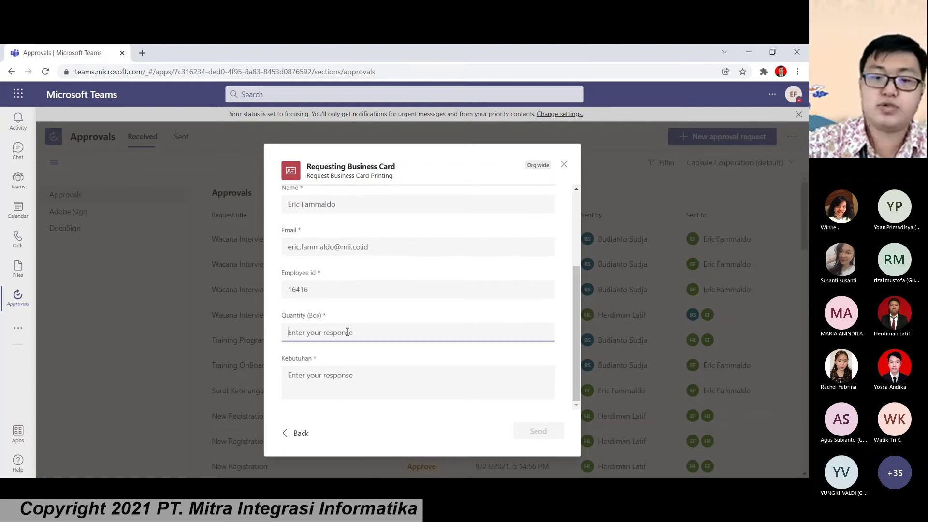
text(2)
click(326, 372)
text(Untuk diberikan pada cu)
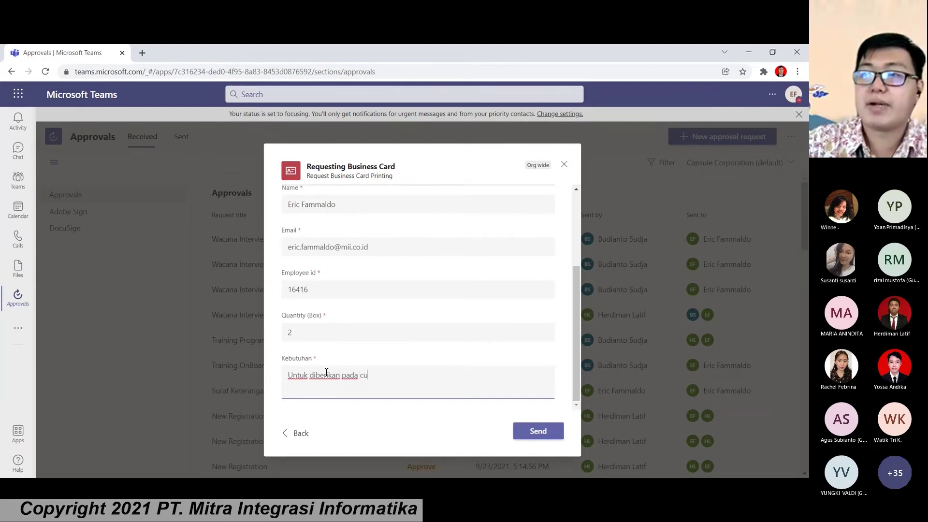
text(stomer)
click(540, 435)
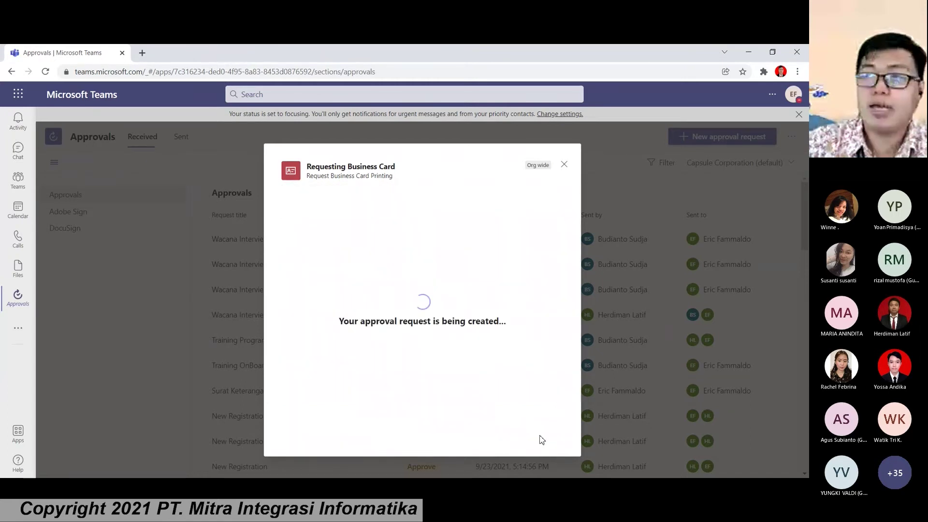
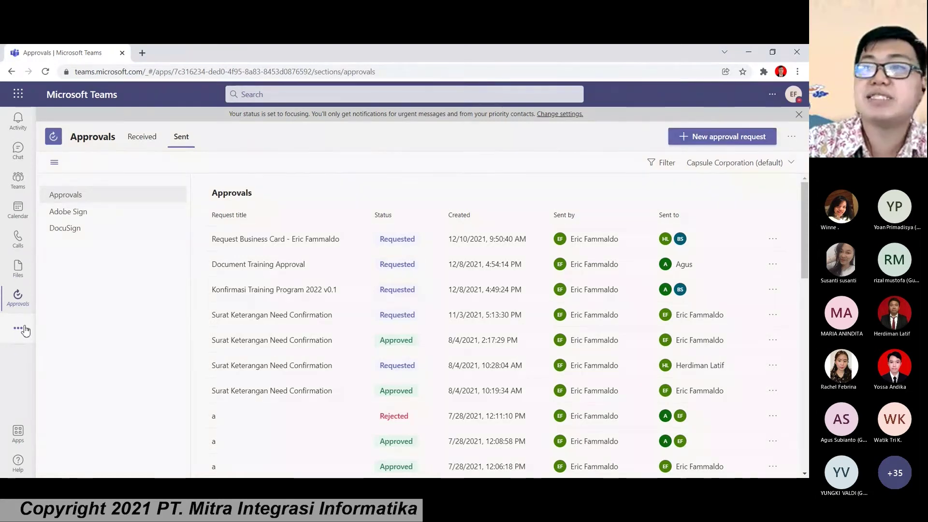
Step: Open the added-apps flyout from the left app bar over the Approvals page
click(23, 329)
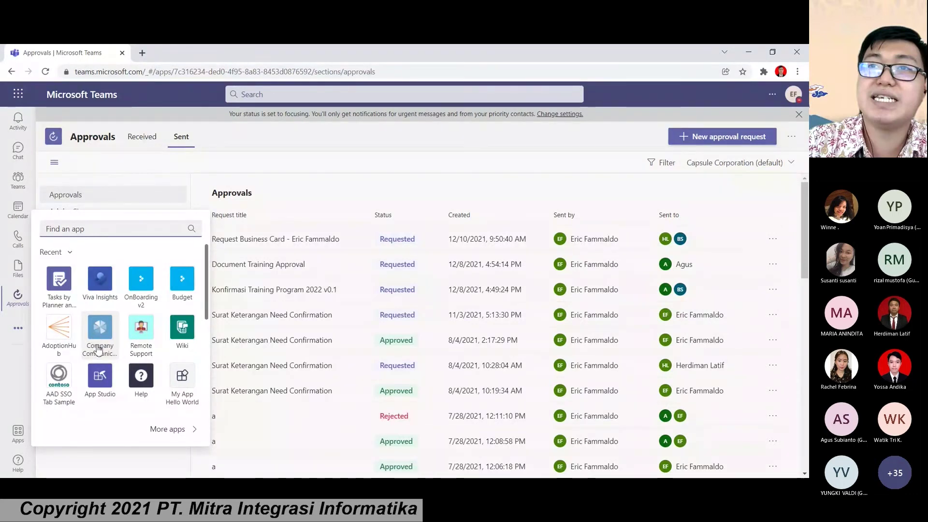
Step: Go to the Company Communicator tab in For Bot Author > General and start a new message
click(98, 349)
click(16, 329)
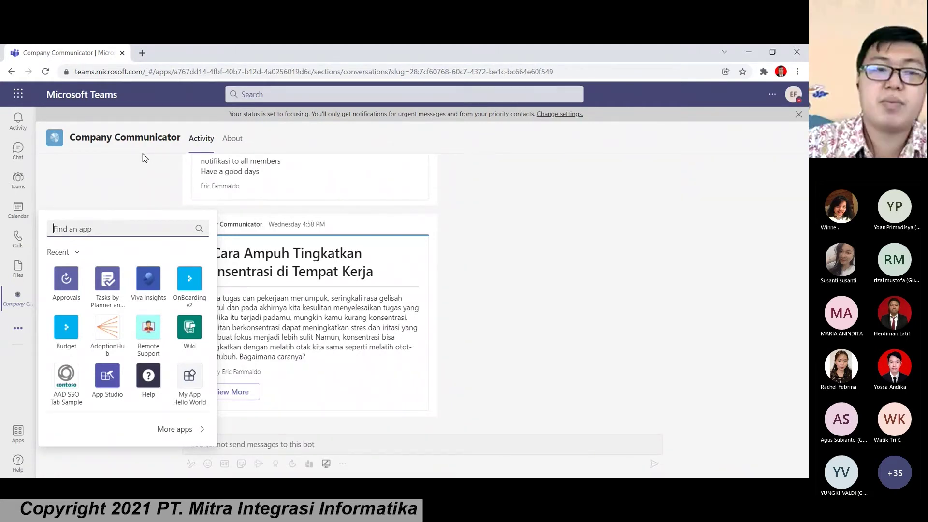
click(18, 191)
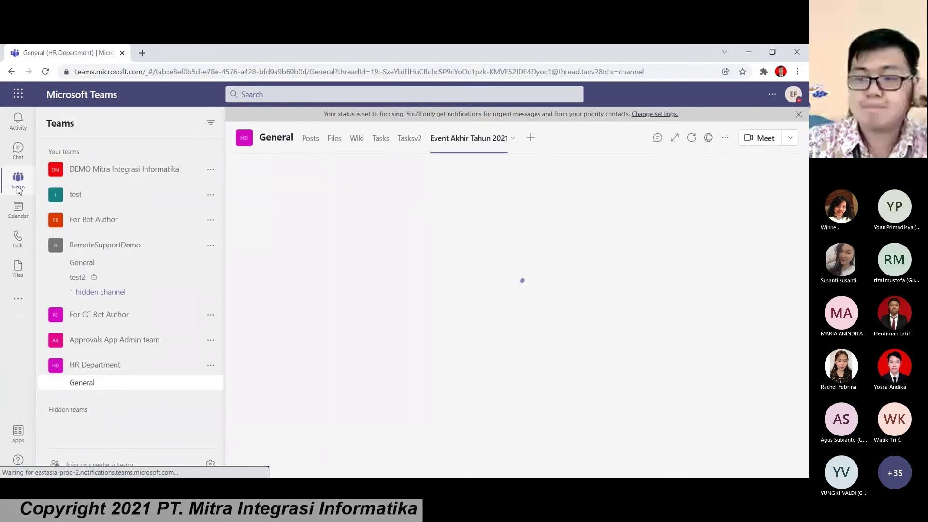
click(123, 230)
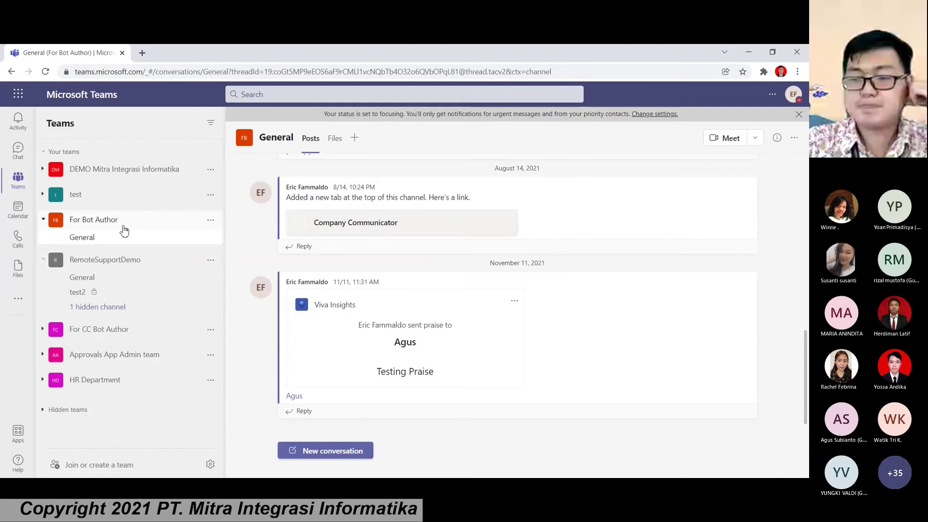
click(428, 150)
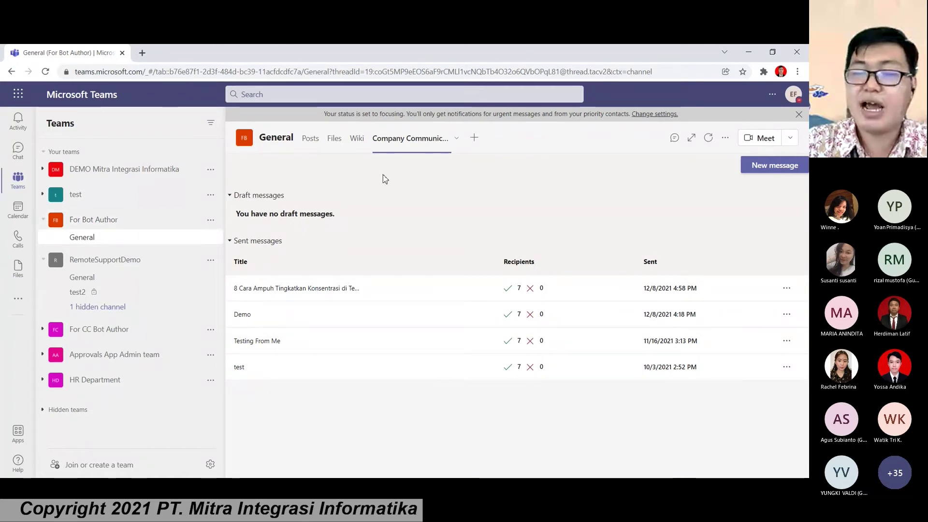
click(780, 173)
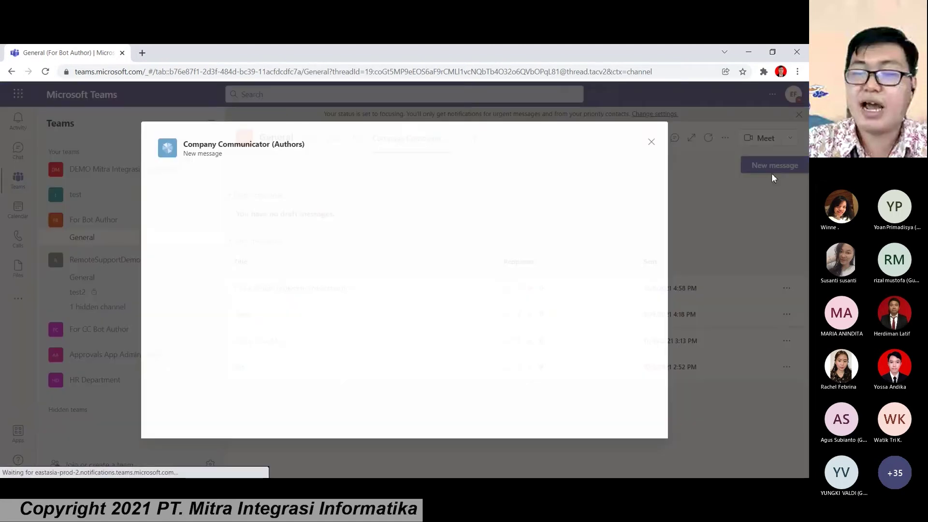
Step: Close and reopen the new-message form, then place the cursor in the Title field
click(652, 143)
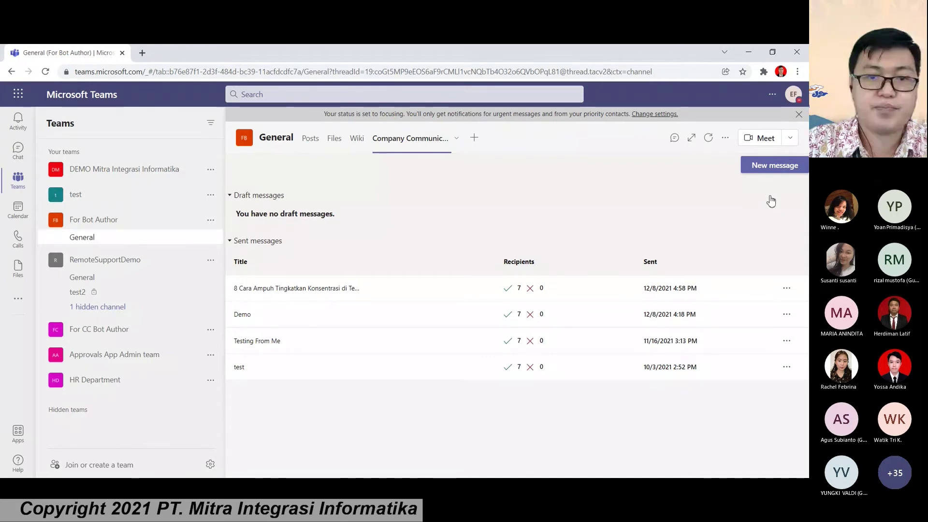
click(773, 165)
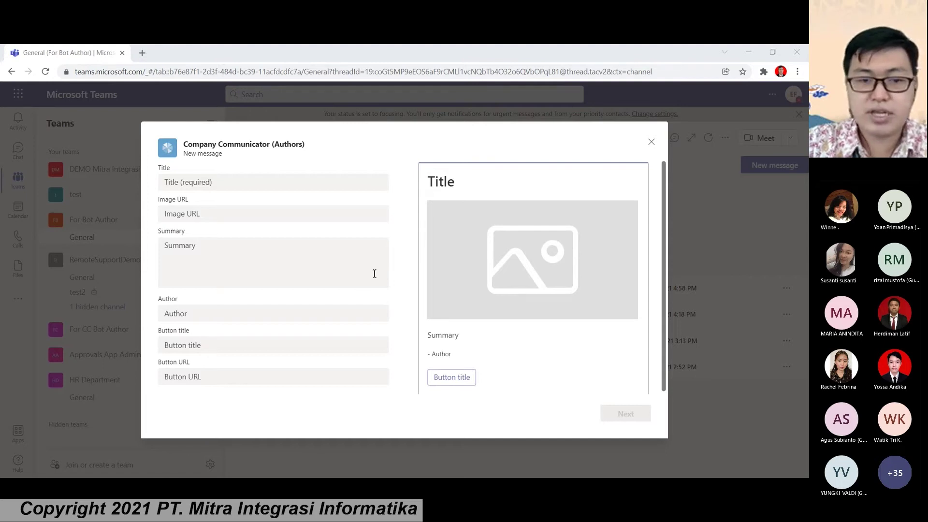
click(193, 180)
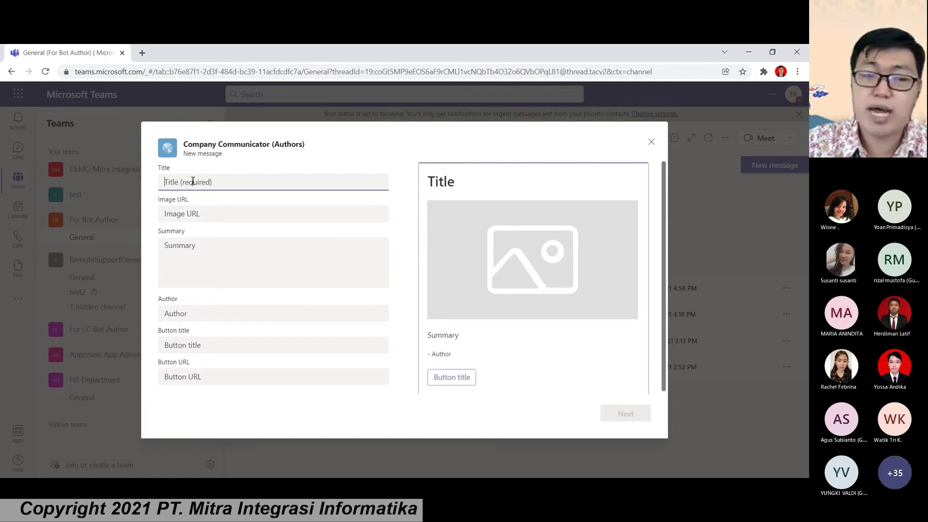
Step: Paste the '5 Tips Manajemen Waktu…' title, the card image URL and the Indonesian summary
text(5 Tips Manajemen Waktu Untuk Membantu Anda Lebih Produktif Bekerja)
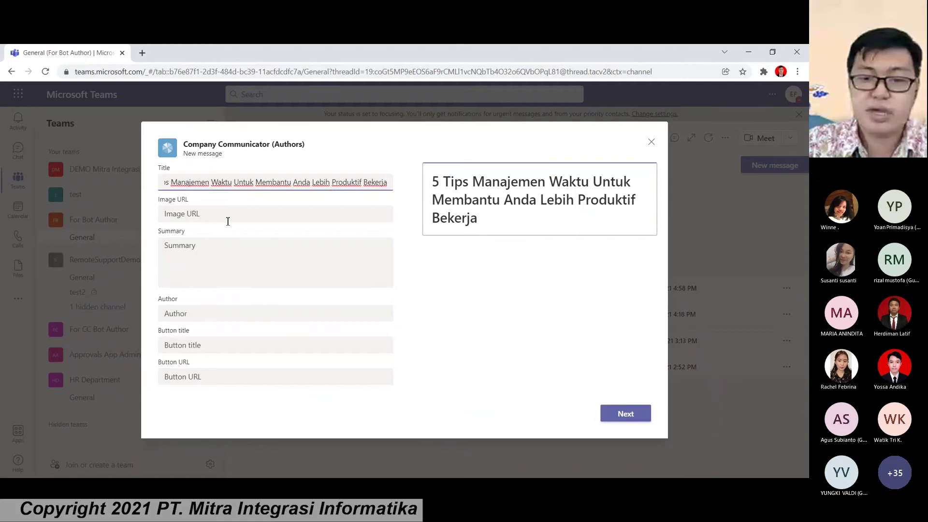
click(459, 434)
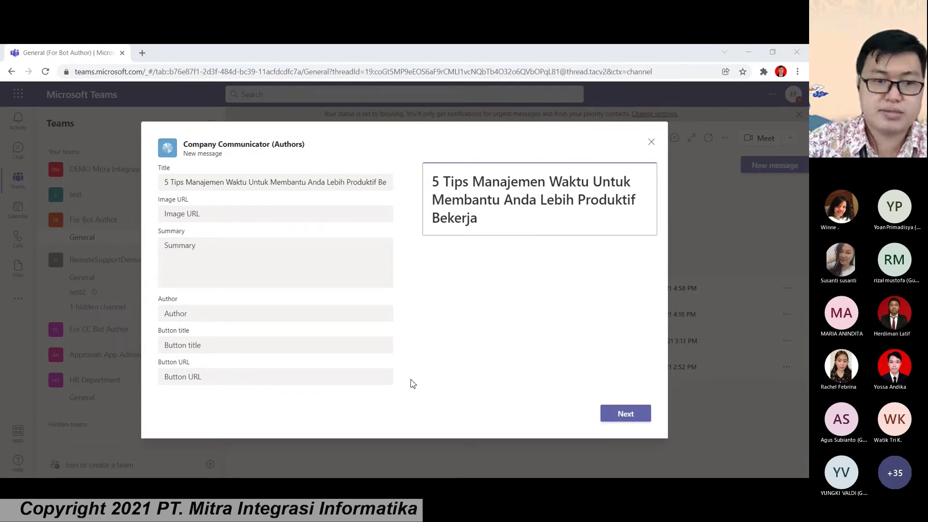
click(220, 214)
key(ctrl+v)
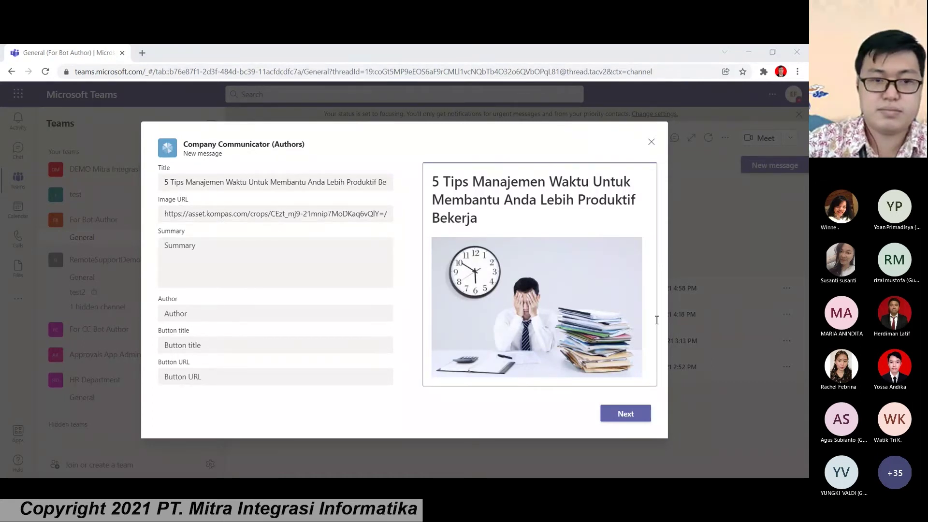
click(302, 252)
key(ctrl+v)
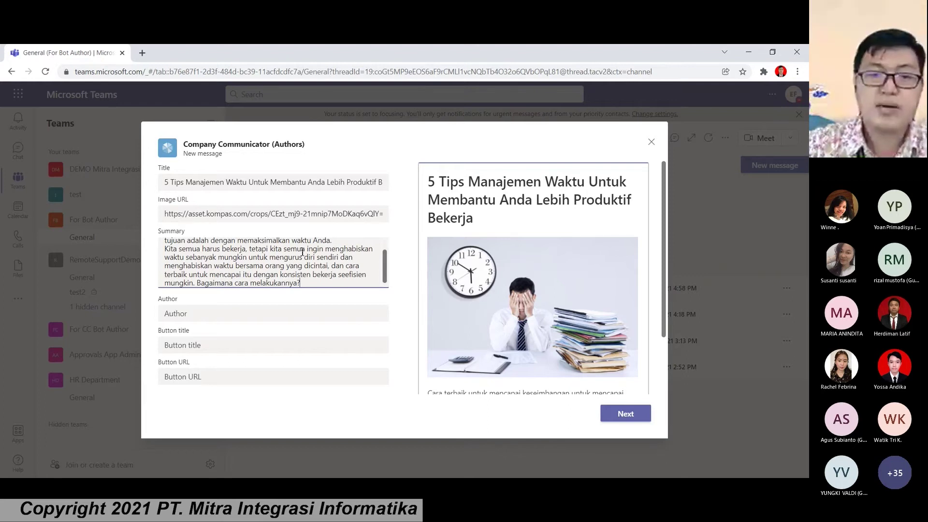
scroll(290, 249, down, 2)
Step: Fill the Author field with 'Sent by' followed by the author's name
click(270, 246)
text(Send)
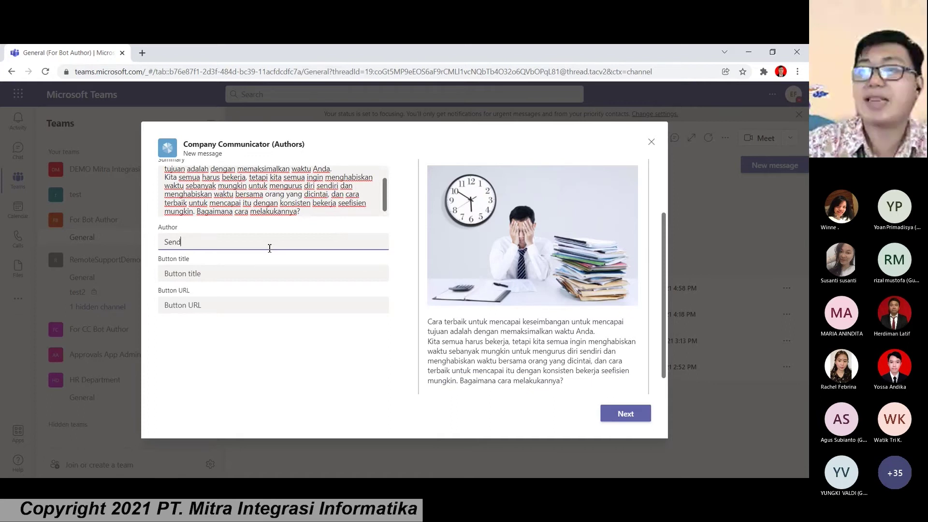
key(BackSpace)
text(t)
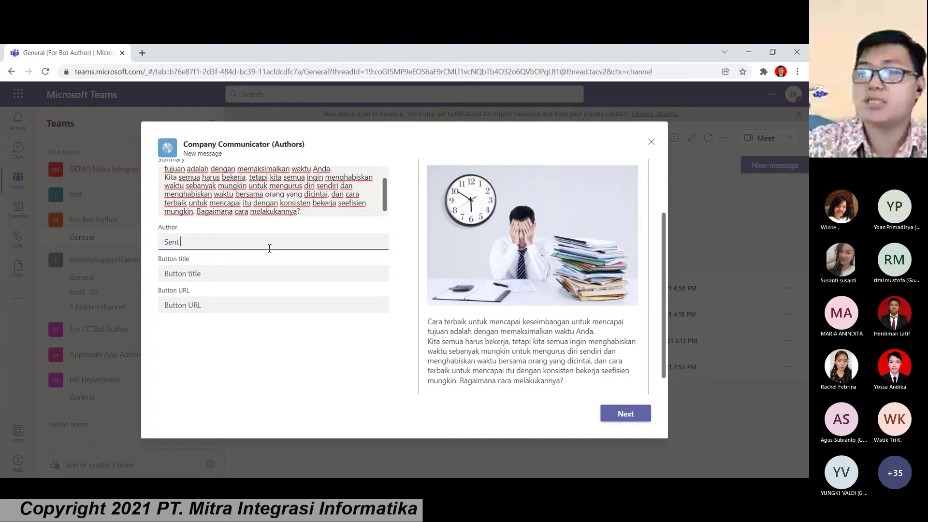
text( b)
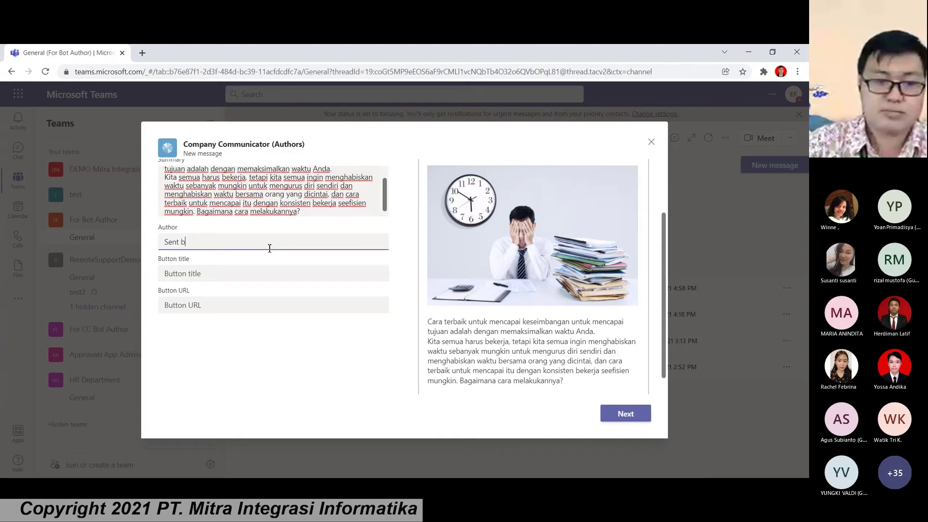
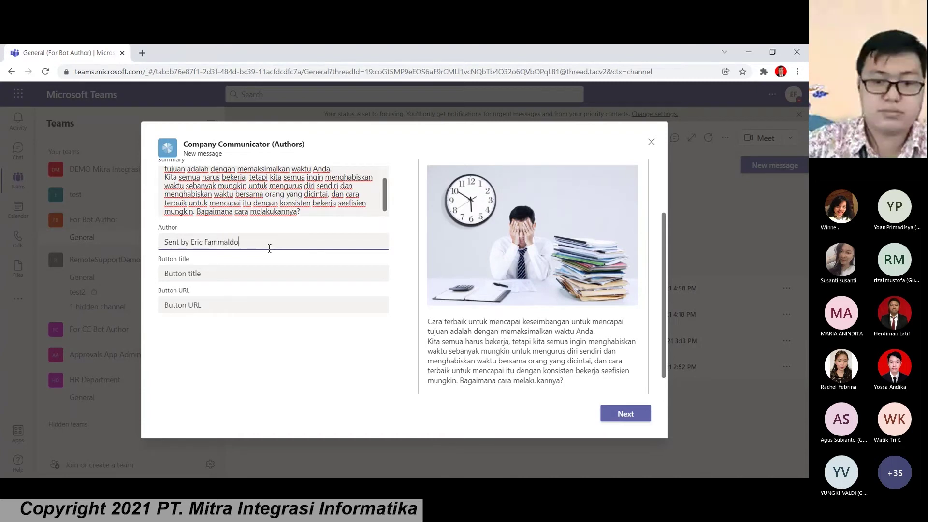
click(274, 271)
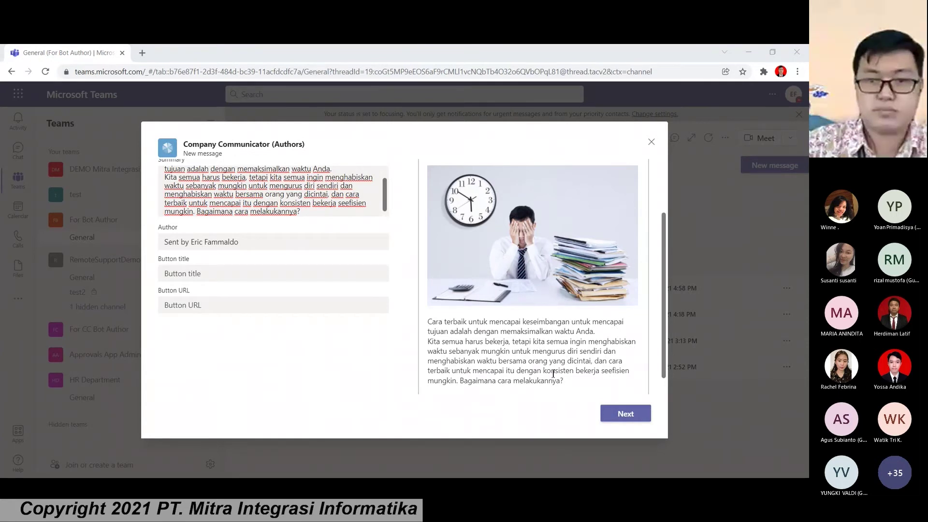
click(210, 277)
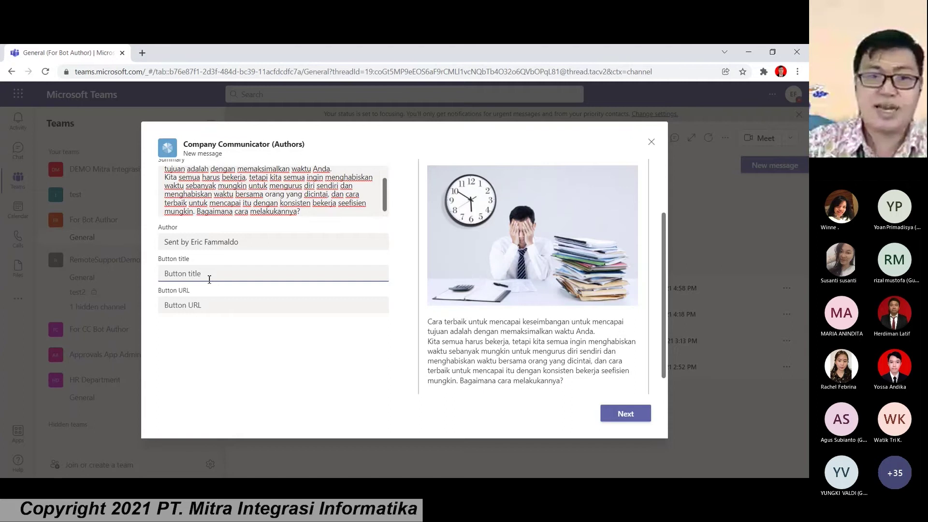
Step: Add a 'View More' button and paste the link it opens
text(V)
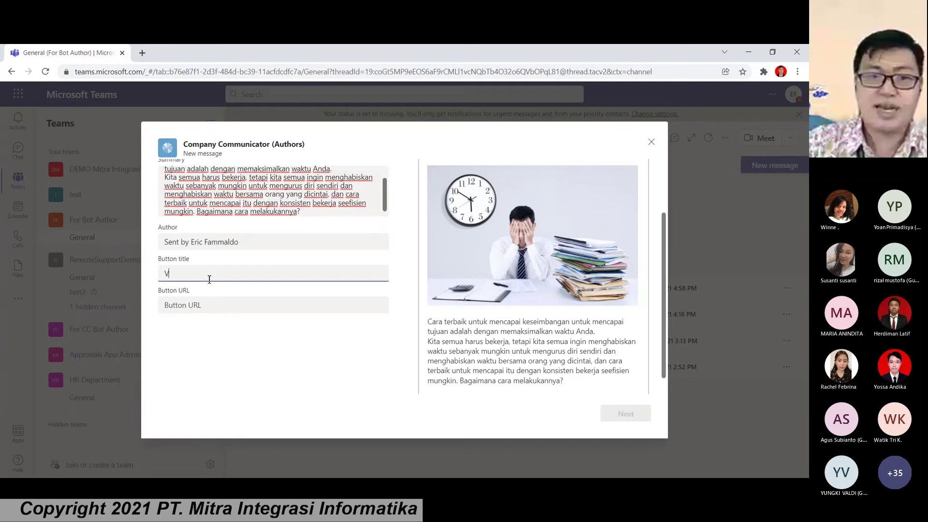
text(i)
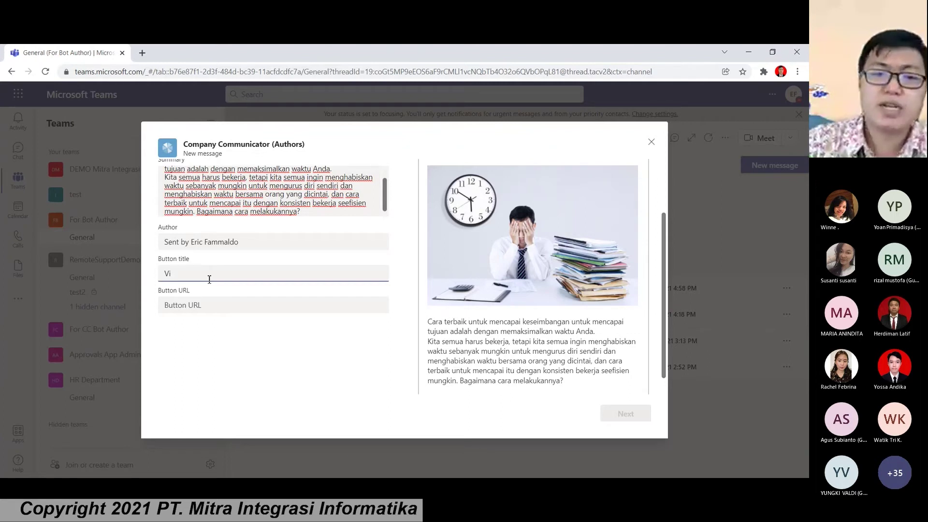
text(ew )
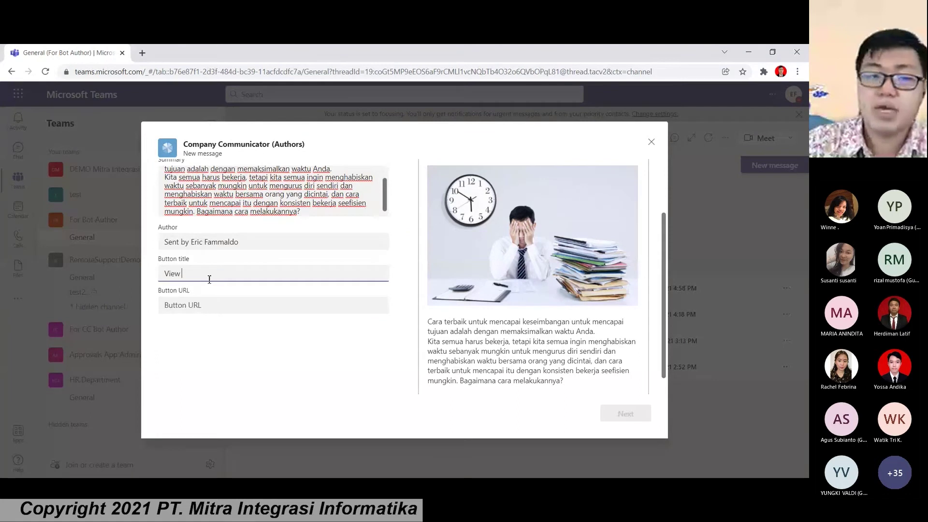
text(Mot)
text(e)
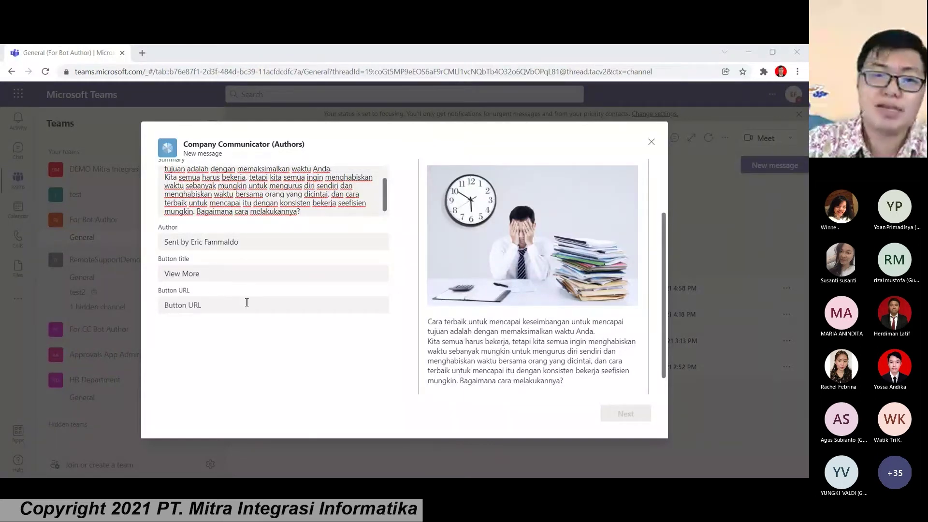
click(179, 299)
key(ctrl+v)
Step: Review the completed form and card preview, then advance to the audience step
scroll(517, 342, down, 1)
scroll(522, 336, up, 1)
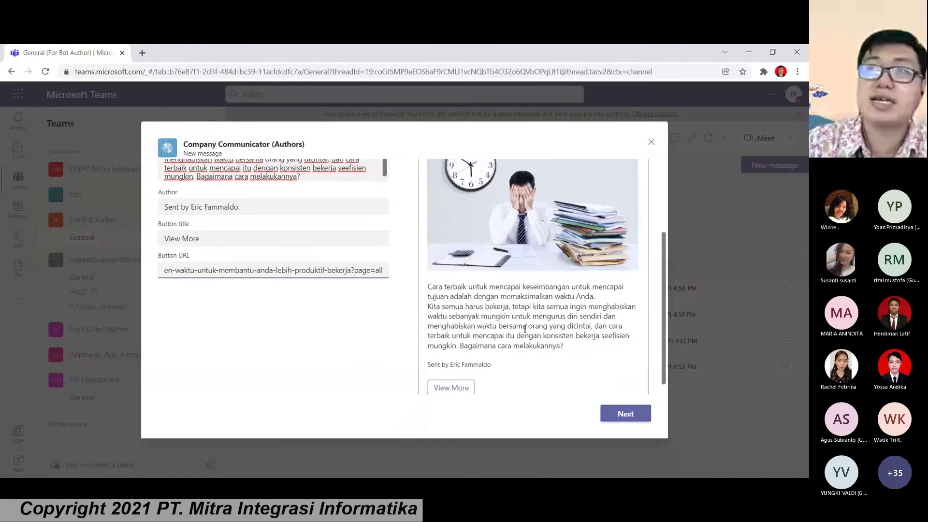
scroll(503, 211, up, 2)
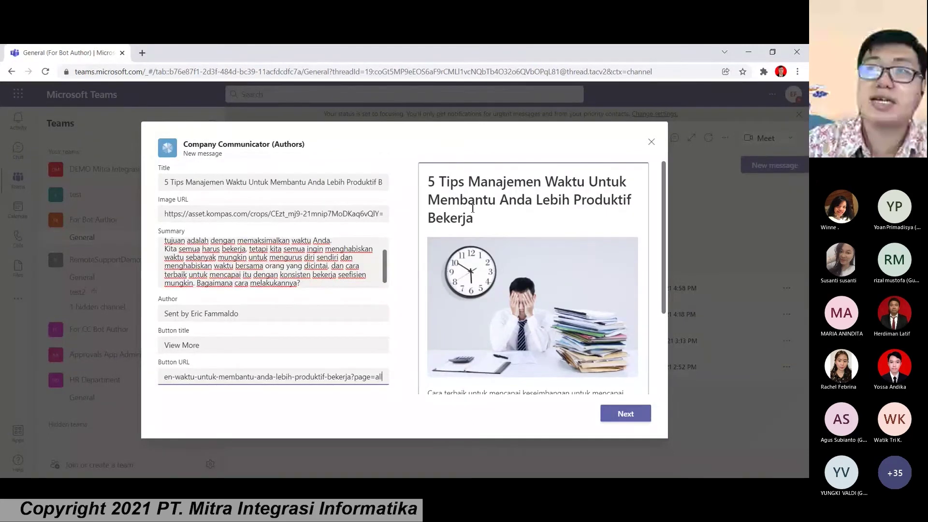
scroll(483, 241, down, 2)
scroll(480, 312, up, 2)
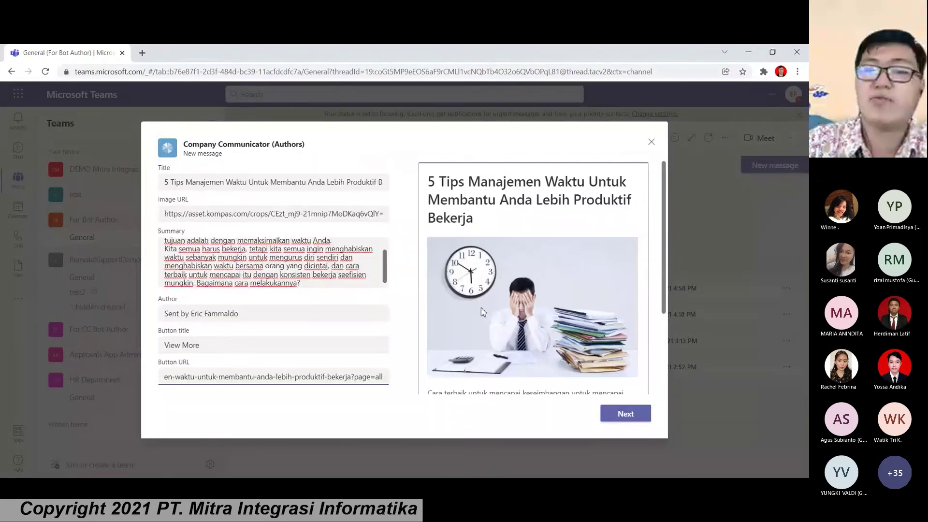
click(626, 414)
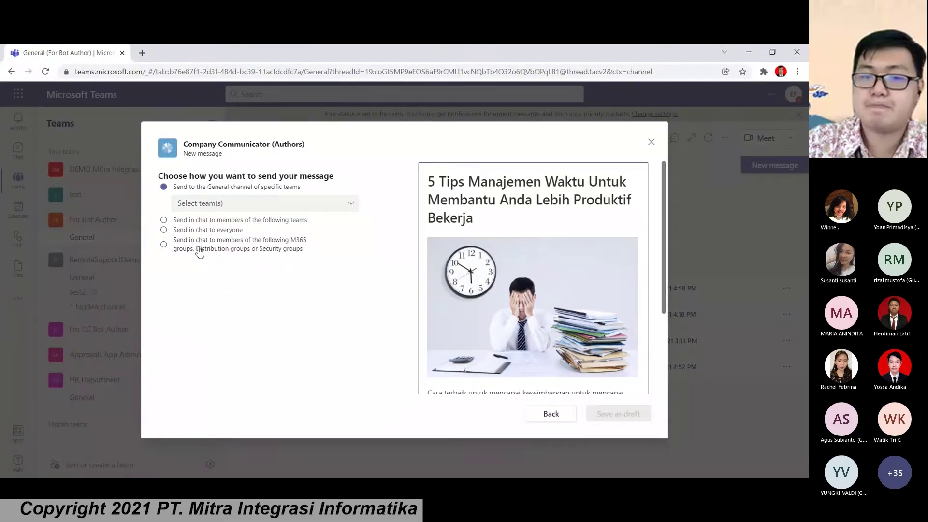
Step: Target 'Send in chat to everyone', save as draft, send and confirm, then refresh the sent list
click(183, 230)
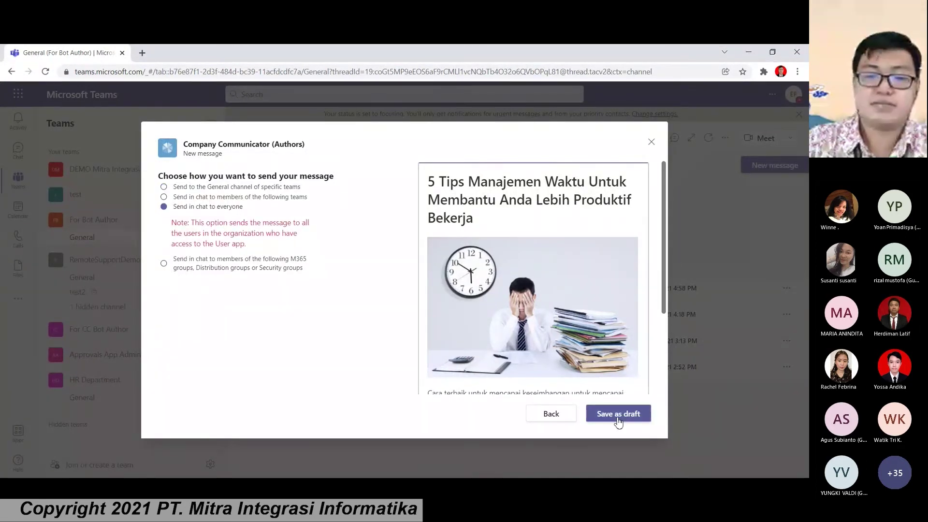
click(618, 414)
click(787, 242)
click(747, 263)
click(623, 412)
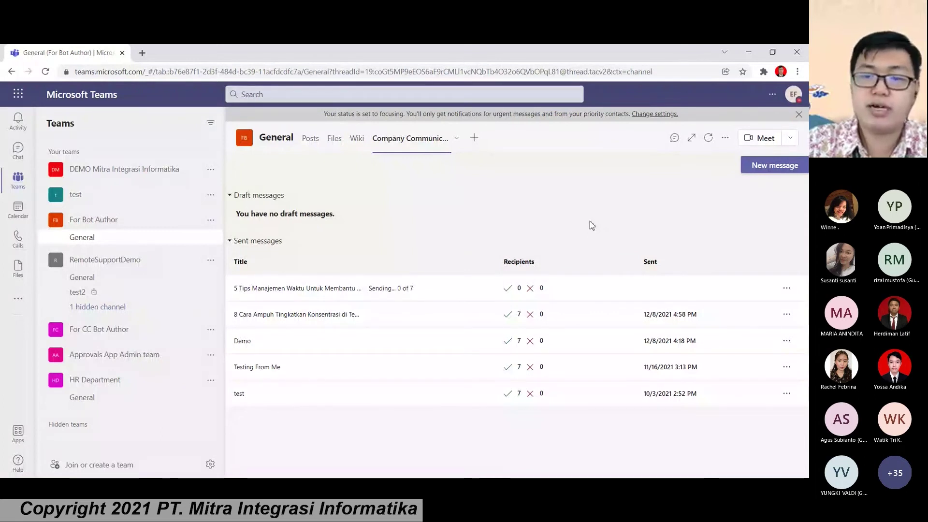
click(417, 285)
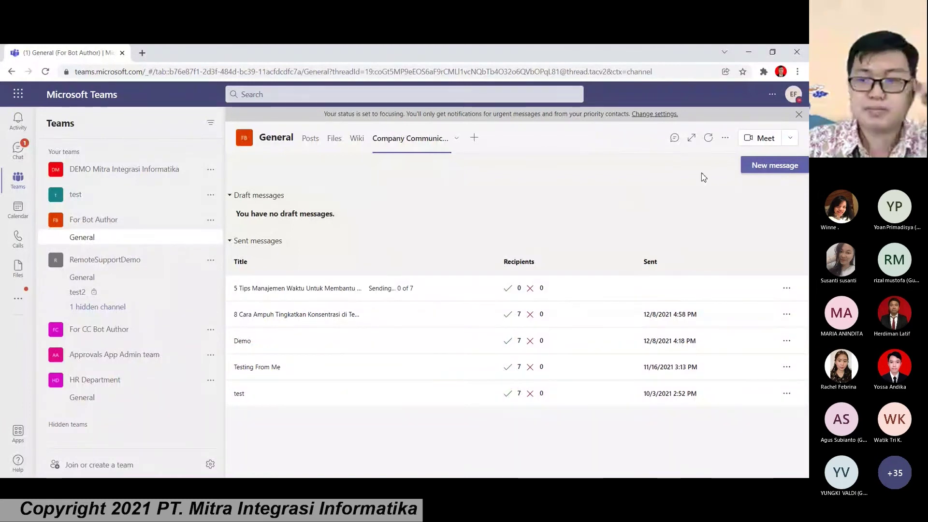
click(708, 139)
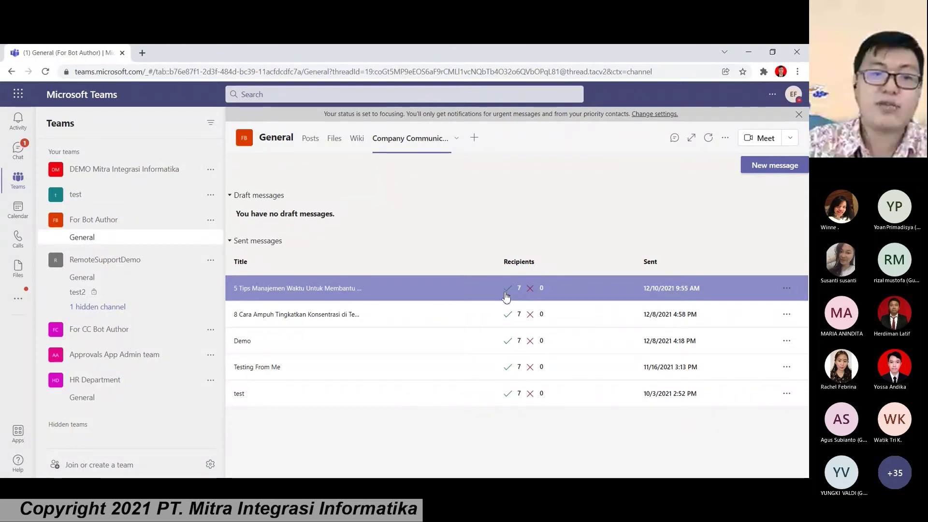
Step: Open the Company Communicator chat and highlight the delivered card's title, summary and author line
click(18, 154)
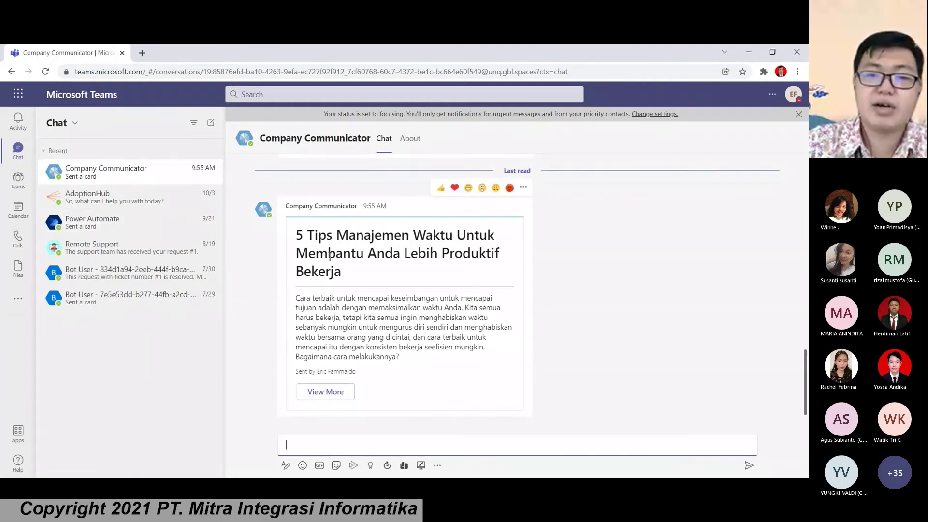
click(300, 234)
drag(299, 235, 494, 236)
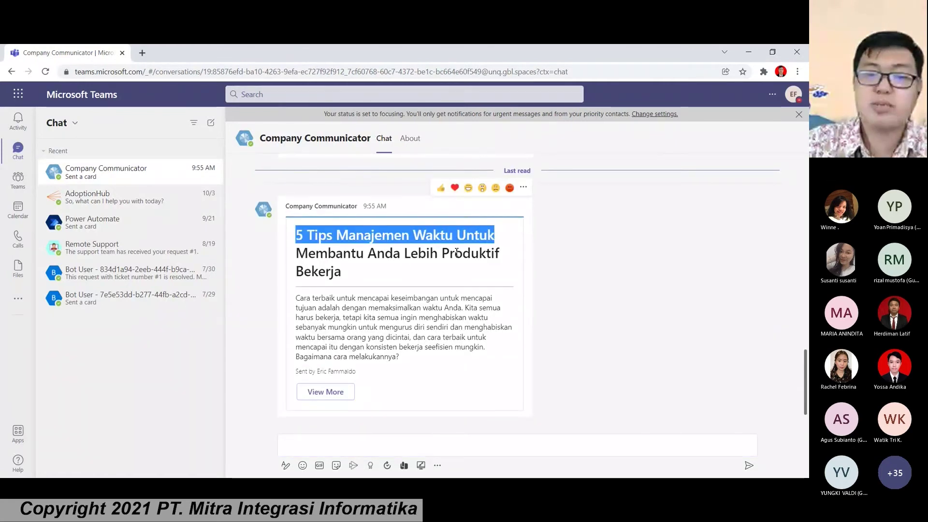
drag(299, 298, 399, 358)
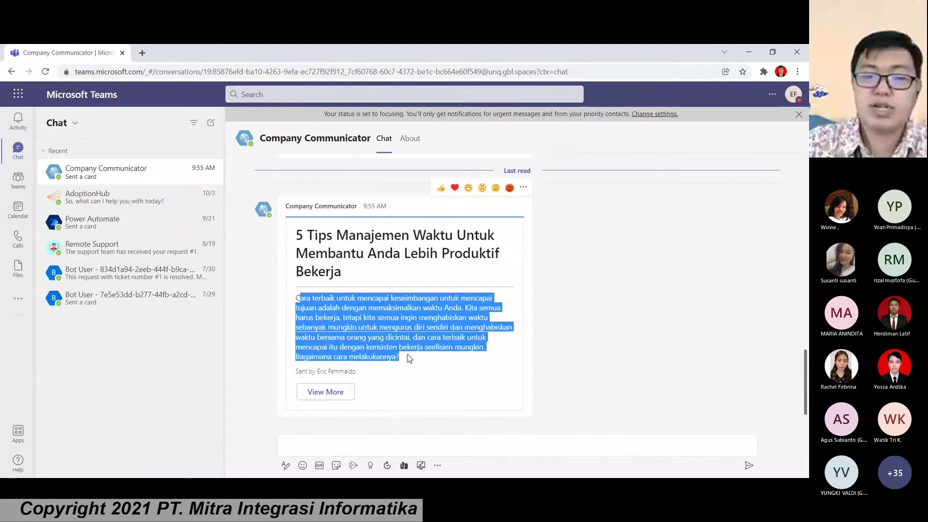
drag(288, 372, 383, 375)
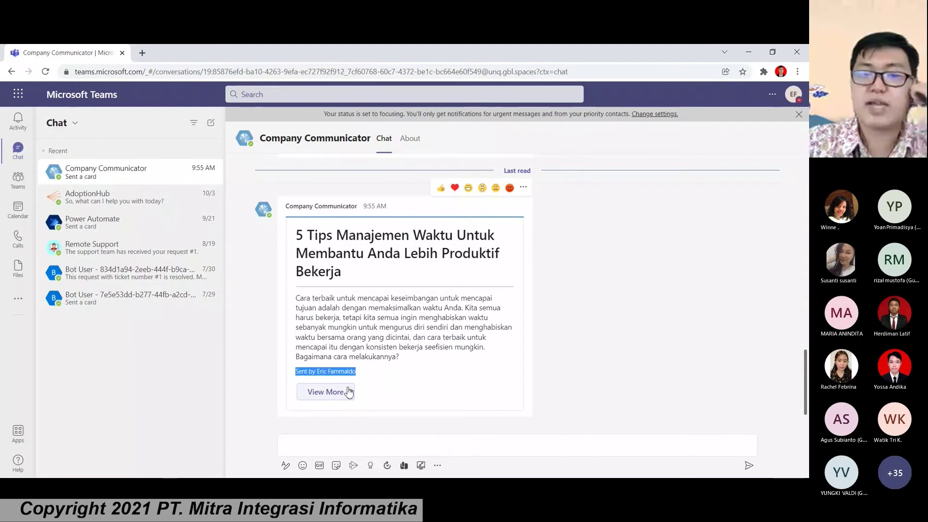
scroll(387, 339, up, 3)
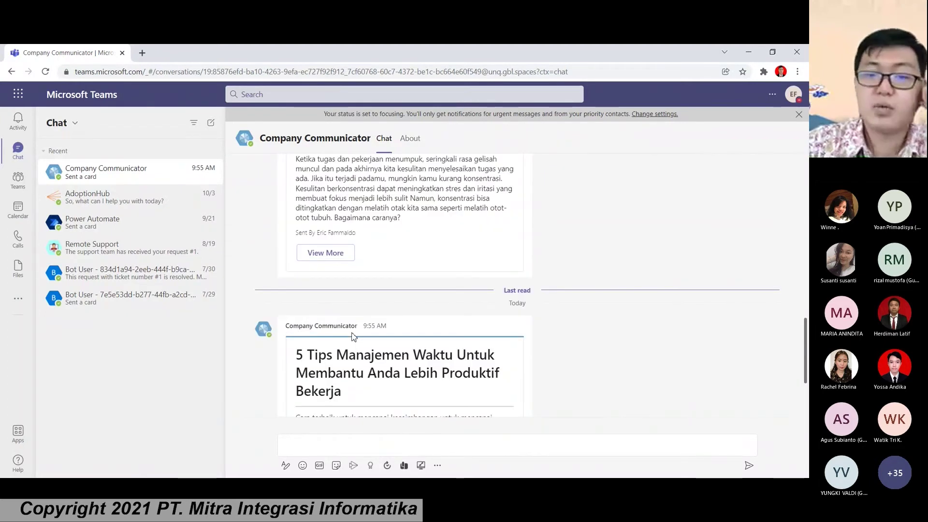
scroll(352, 336, up, 3)
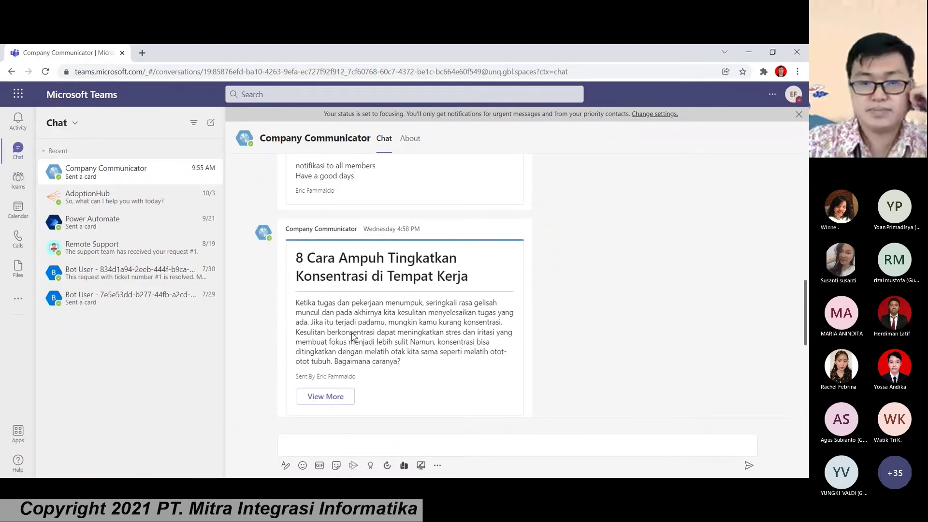
scroll(352, 336, down, 3)
scroll(352, 336, down, 2)
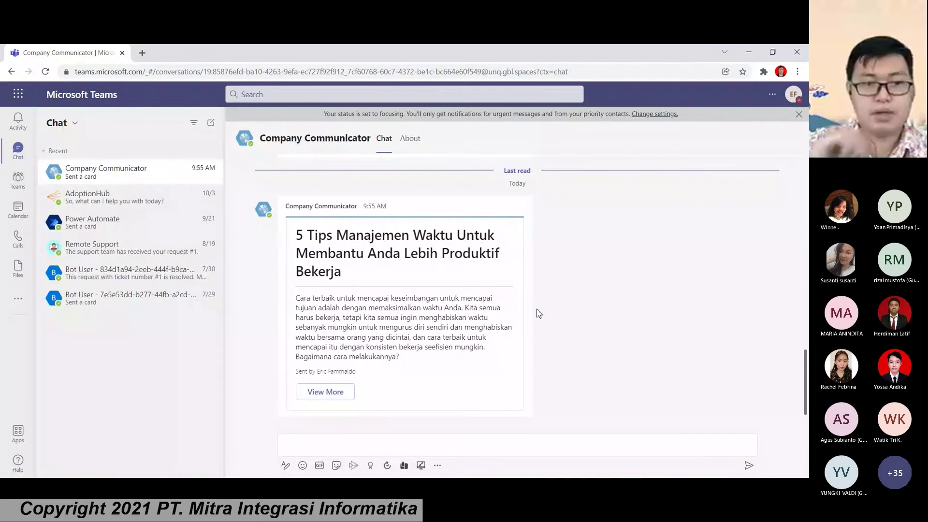
scroll(527, 315, up, 2)
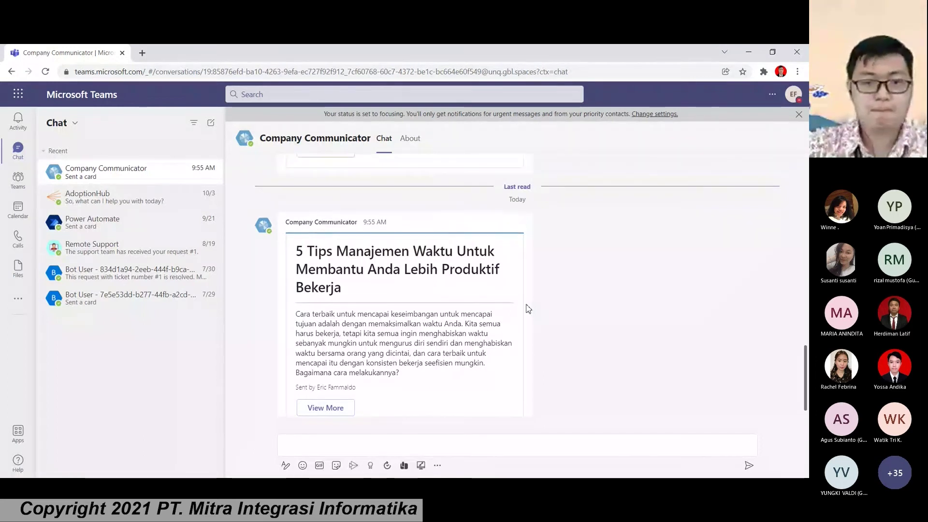
scroll(517, 317, down, 2)
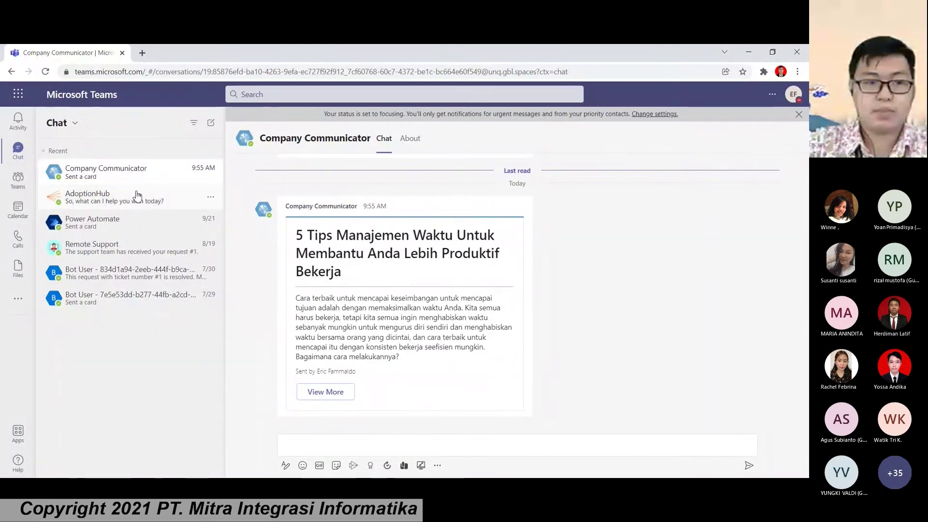
Step: Switch to the AdoptionHub chat and back to Company Communicator, then bring up more apps
click(136, 208)
click(143, 181)
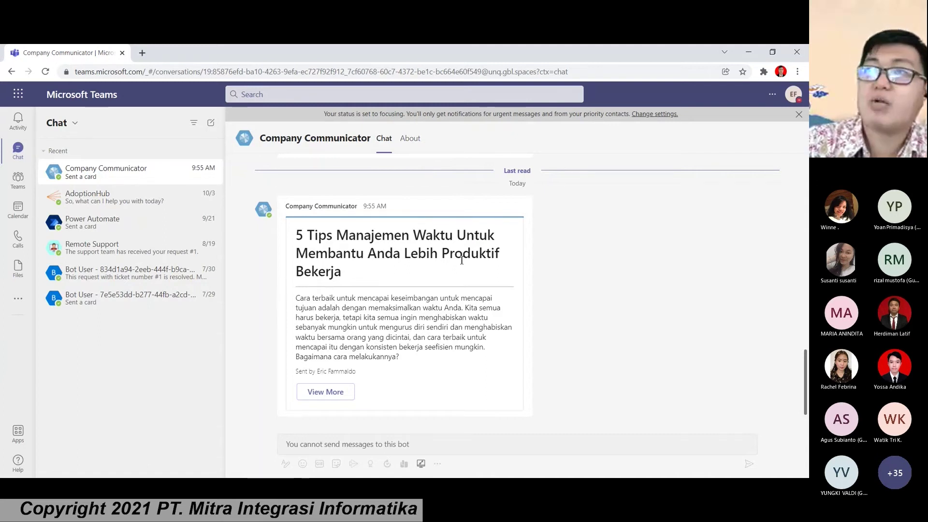
scroll(463, 263, up, 3)
scroll(464, 265, down, 3)
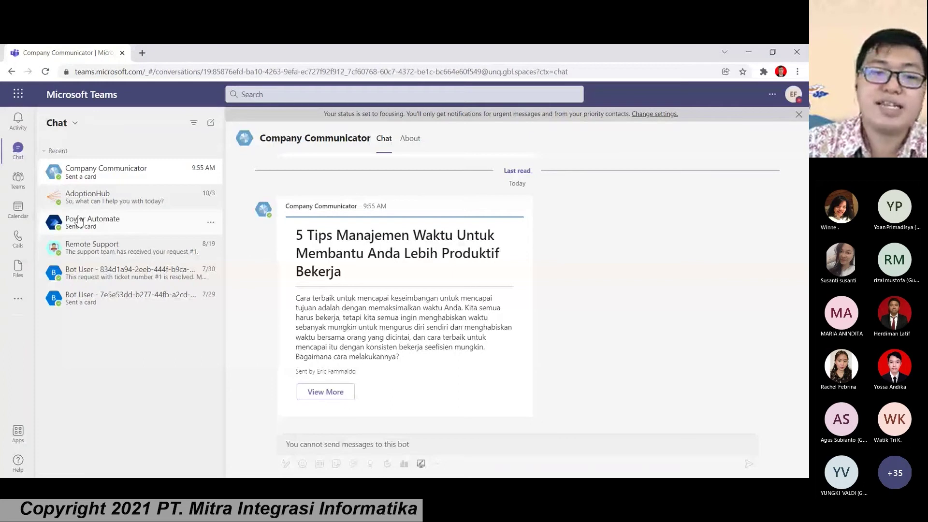
click(18, 299)
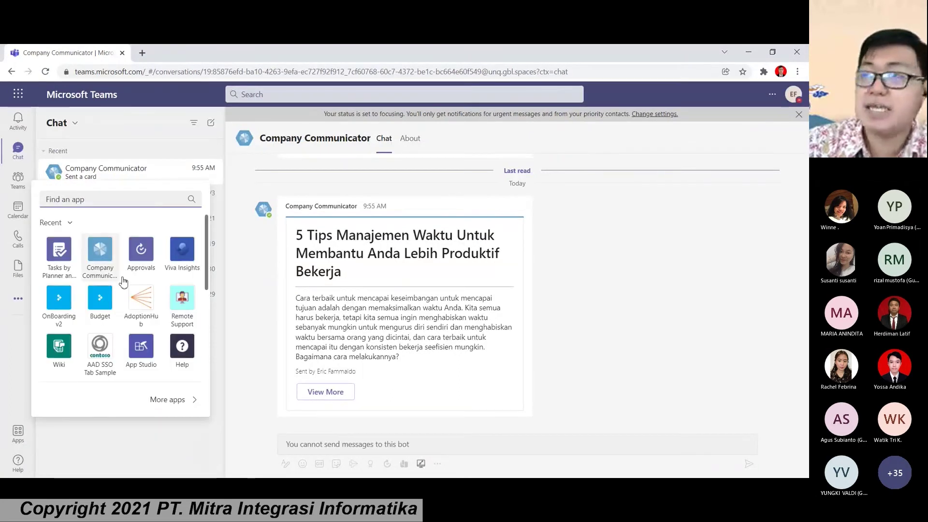
Step: Open Viva Insights, scroll to Activities for you, and start the Send praise activity
click(181, 252)
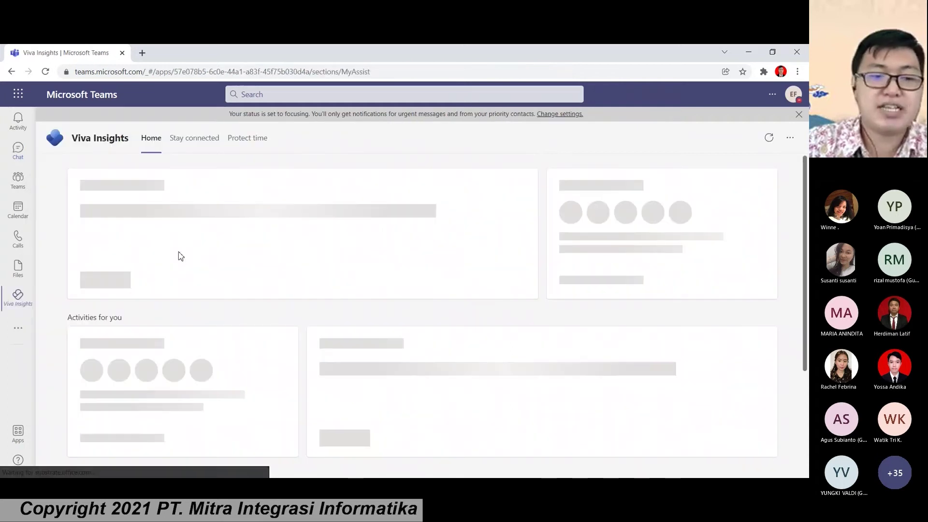
scroll(191, 259, down, 2)
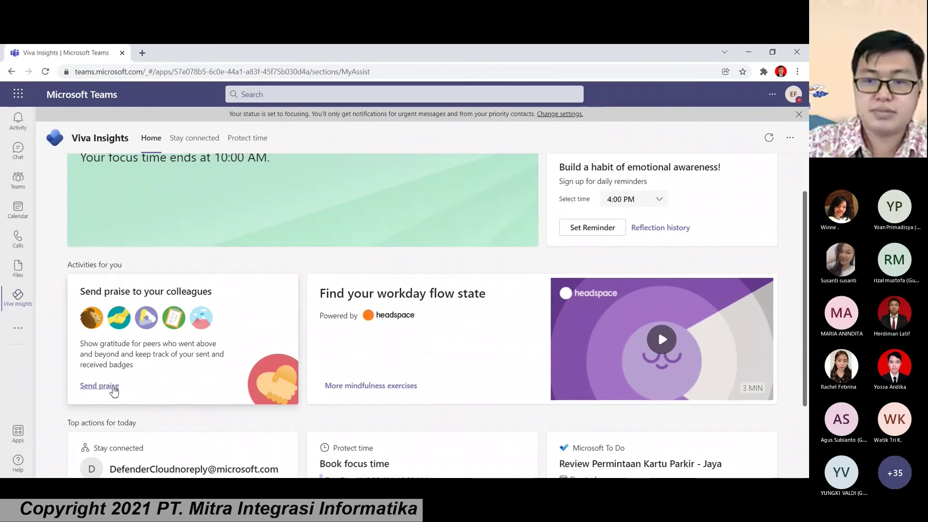
click(114, 390)
Step: Choose the Optimism badge, pick a colleague as recipient, and post it to the HR Department team
click(205, 294)
click(405, 260)
text(Agus)
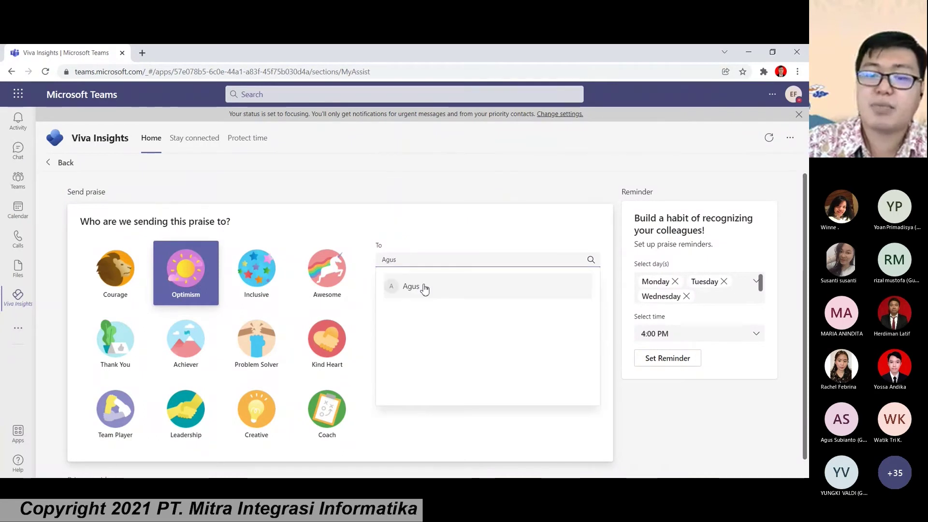
click(424, 289)
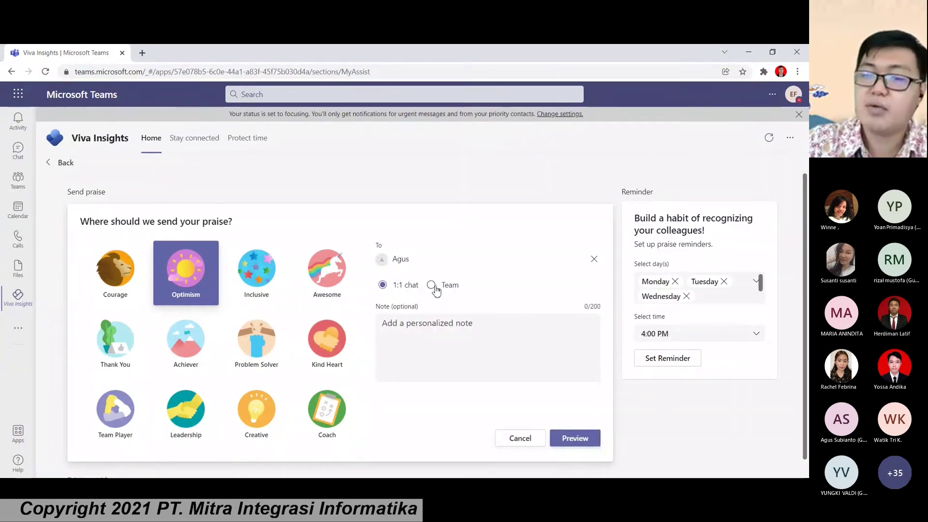
click(432, 286)
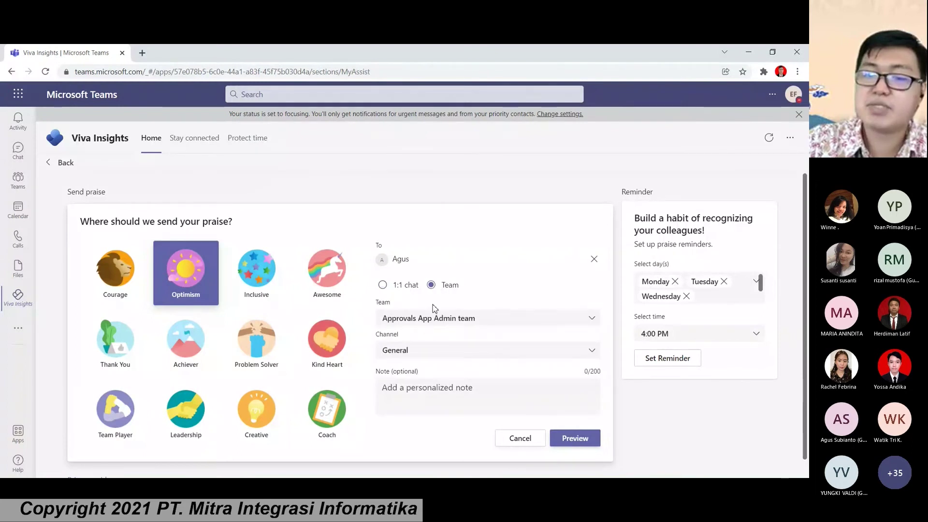
click(428, 325)
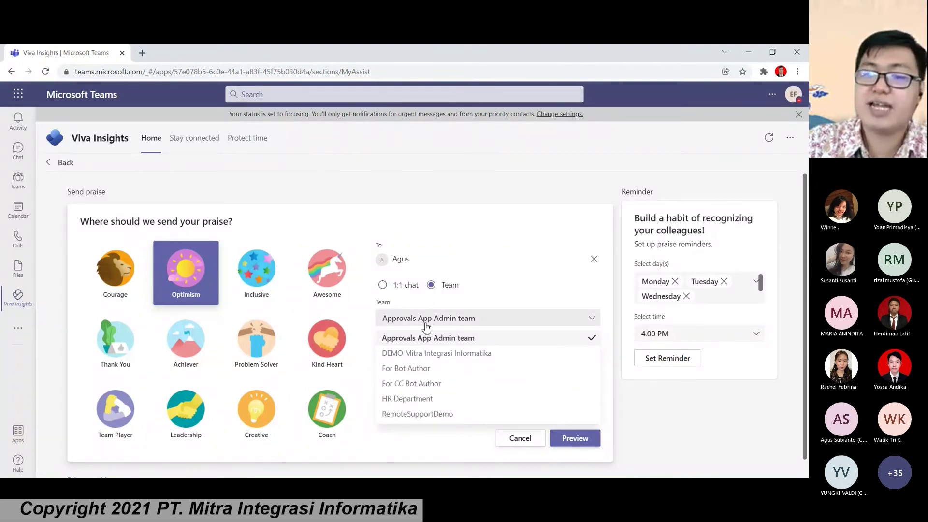
click(420, 399)
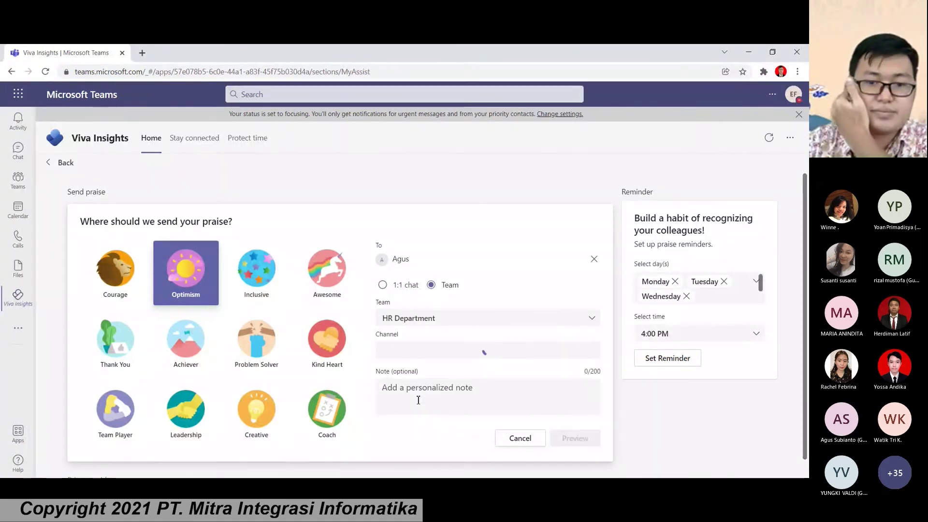
Step: Write the note 'Terima kasih untuk hari ini, goodluck untuk besok.' and preview the praise
click(427, 392)
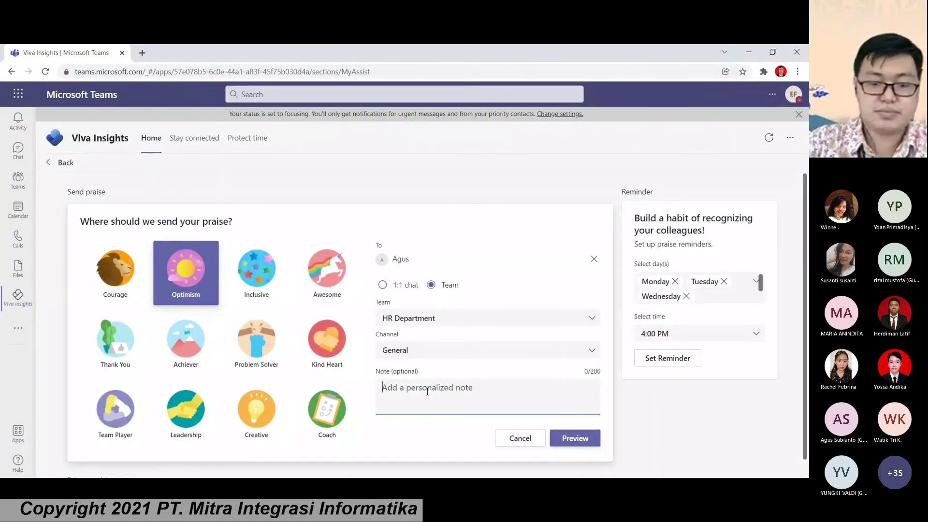
text(Terima )
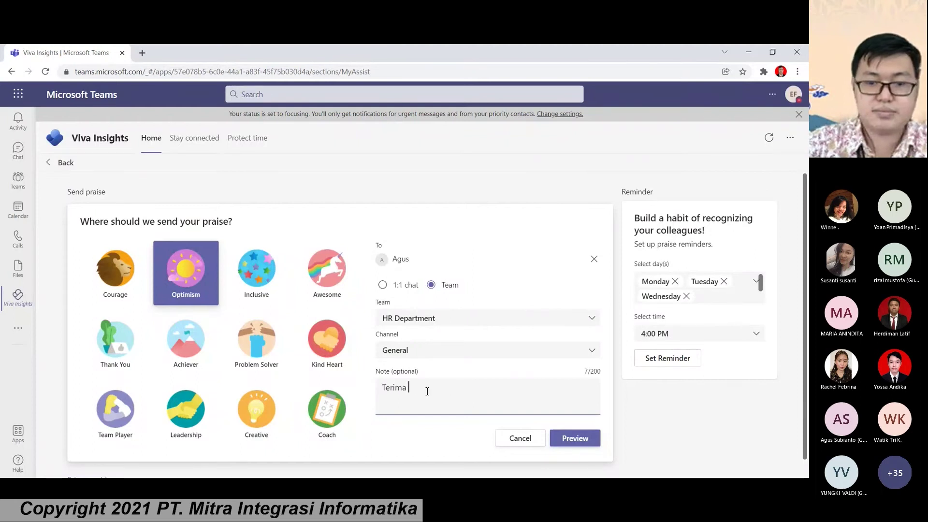
text(kasih untuk hari ini, )
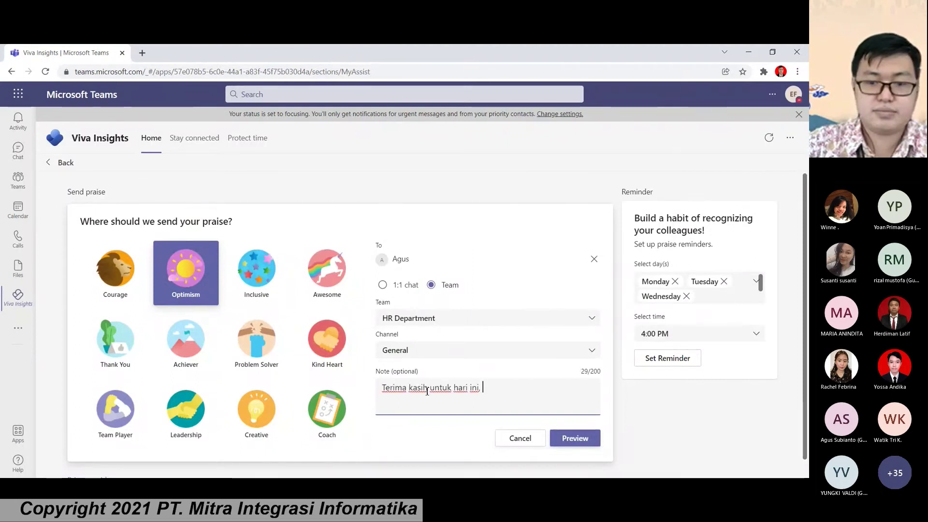
text(sema)
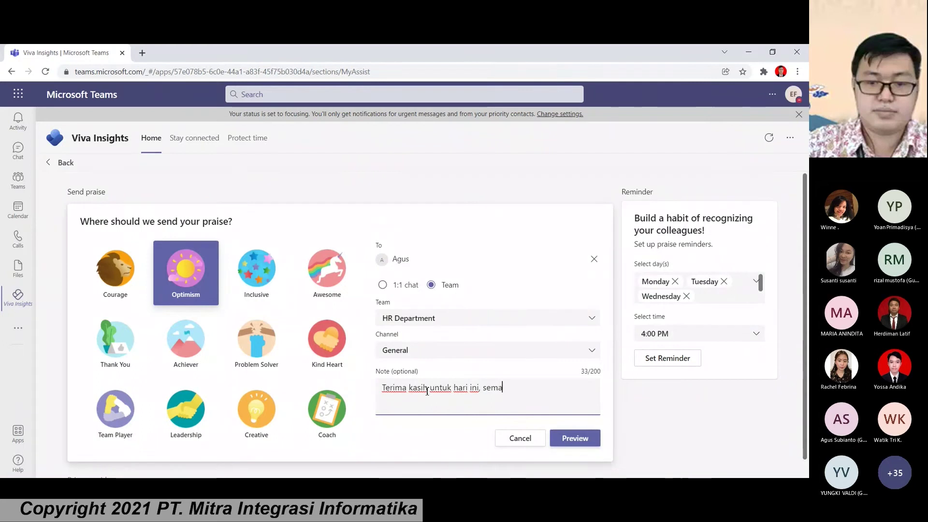
text(ngat untuk)
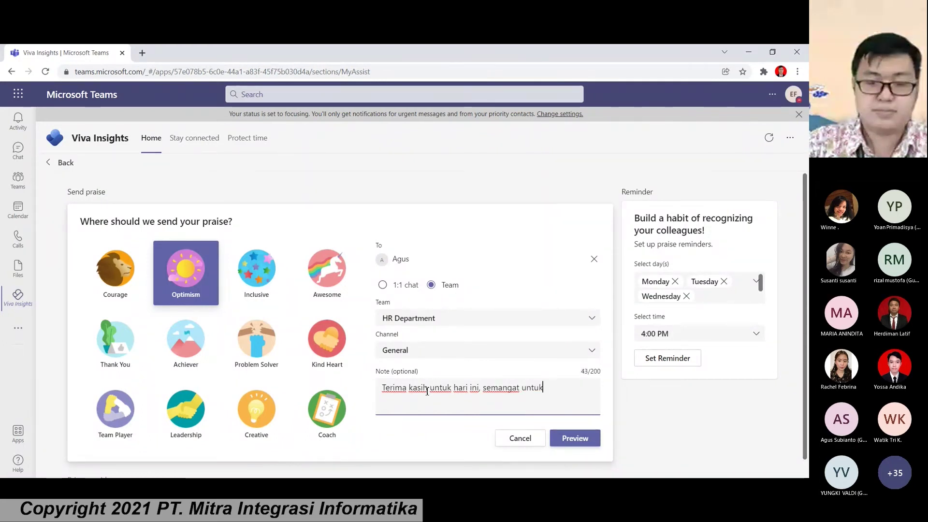
key(BackSpace)
key(BackSpace)
key(BackSpace)
key(BackSpace)
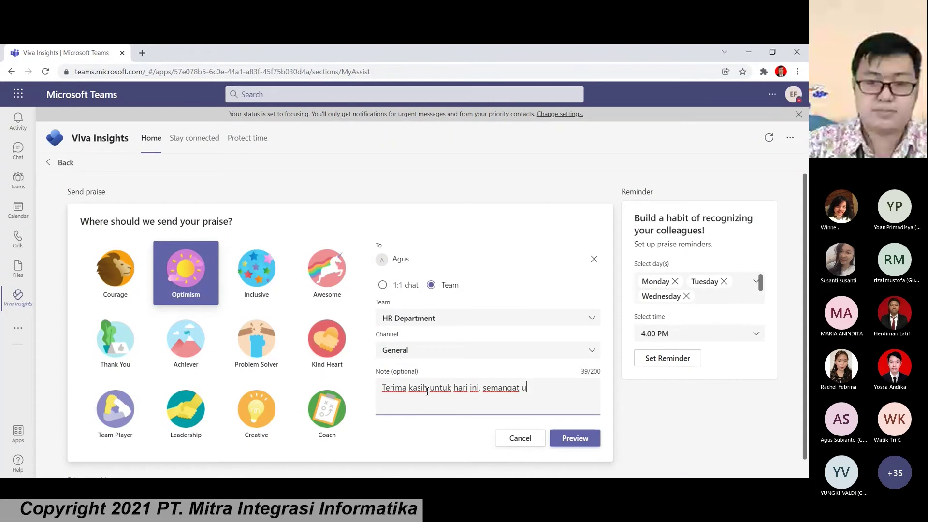
key(BackSpace)
key(BackSpace)
key(BackSpace)
key(BackSpace)
key(BackSpace)
key(BackSpace)
key(BackSpace)
key(BackSpace)
key(BackSpace)
key(BackSpace)
text(goodluk)
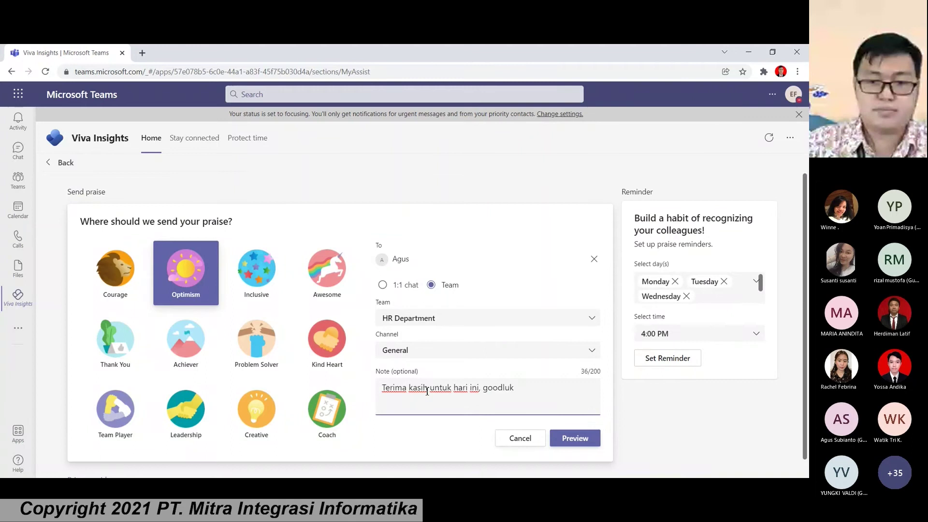
key(BackSpace)
text(ck untuk besok)
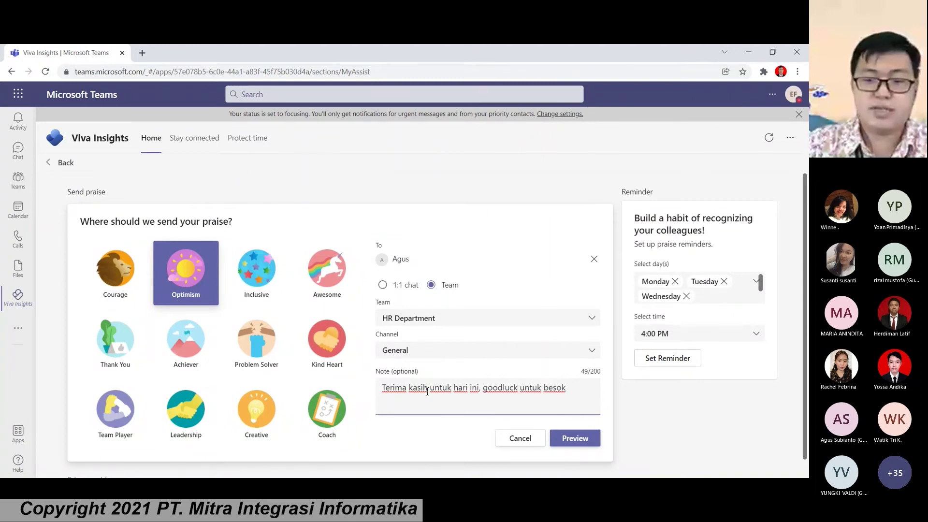
text(./)
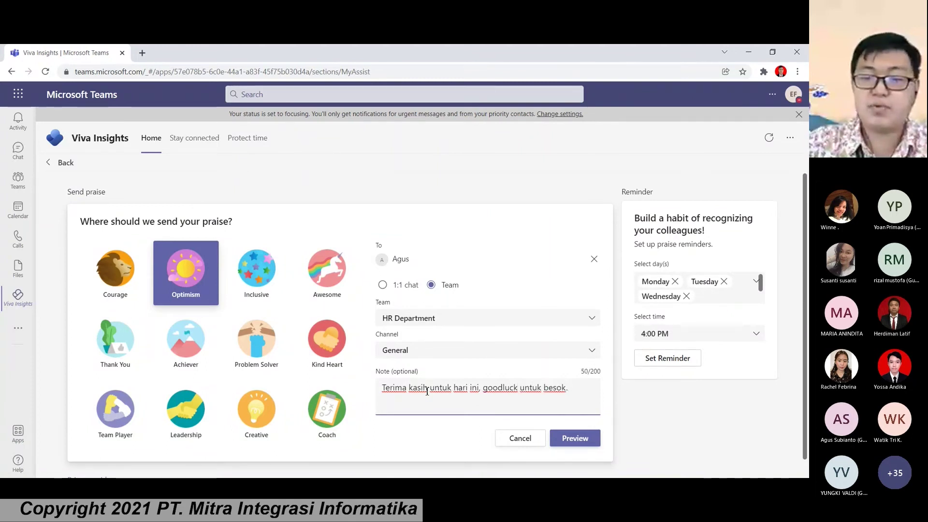
click(581, 438)
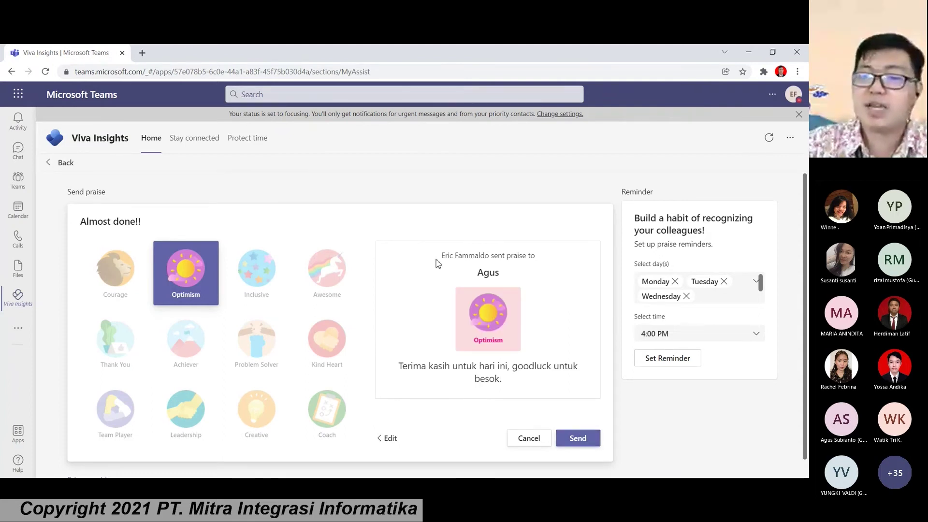
Step: Review the Optimism praise preview and send it to the HR Department channel
drag(437, 263, 502, 312)
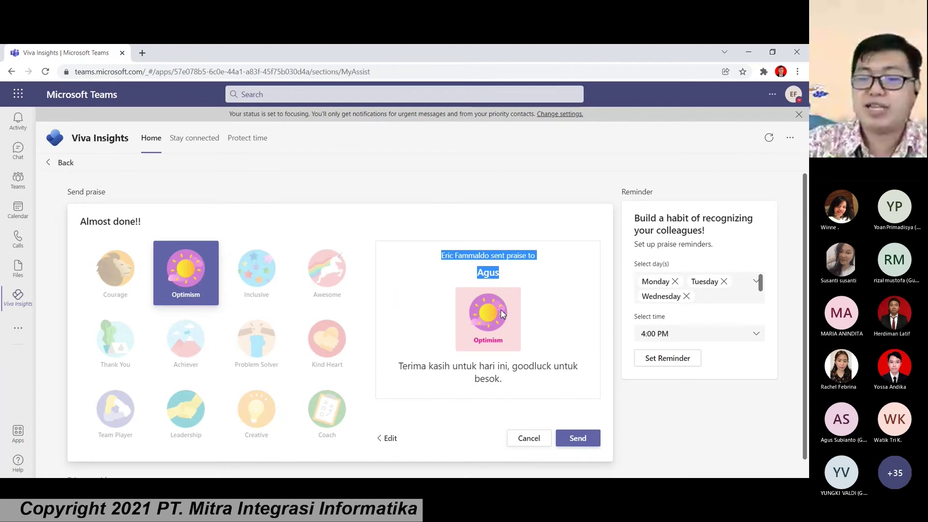
drag(477, 273, 496, 274)
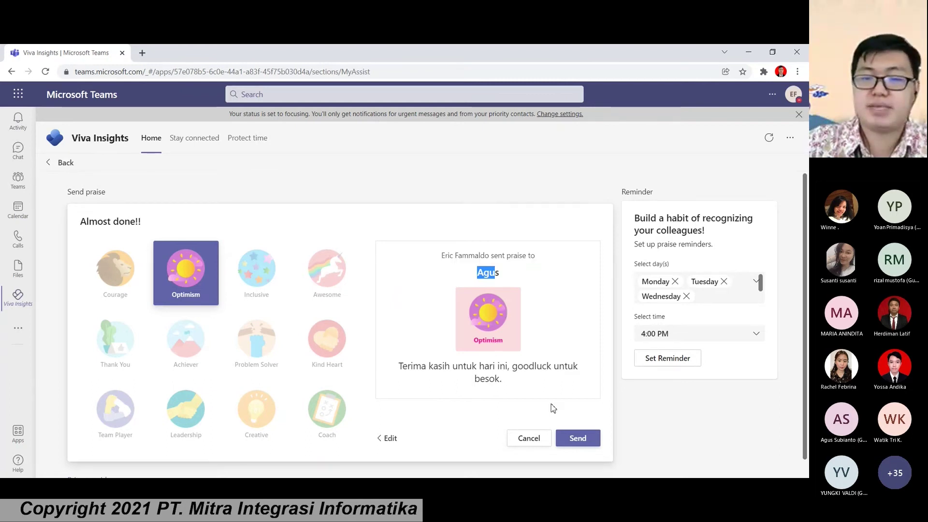
click(576, 439)
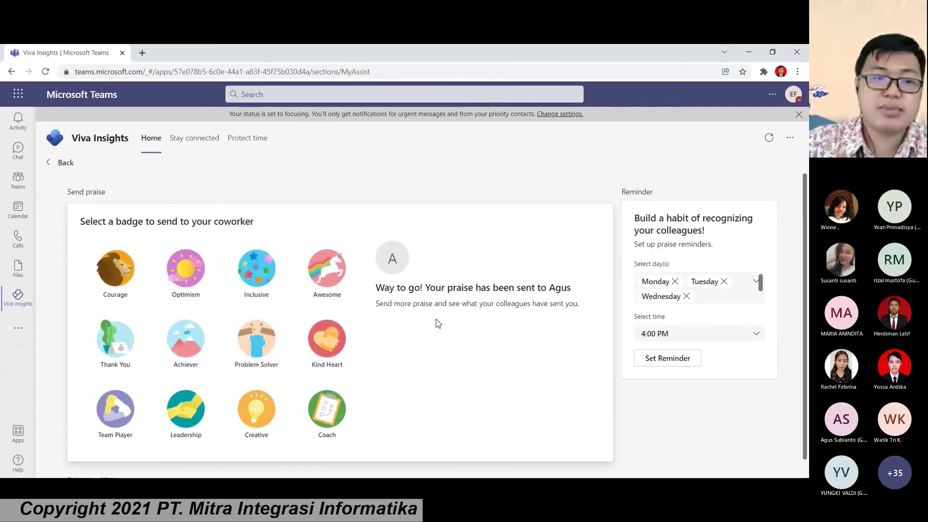
click(18, 179)
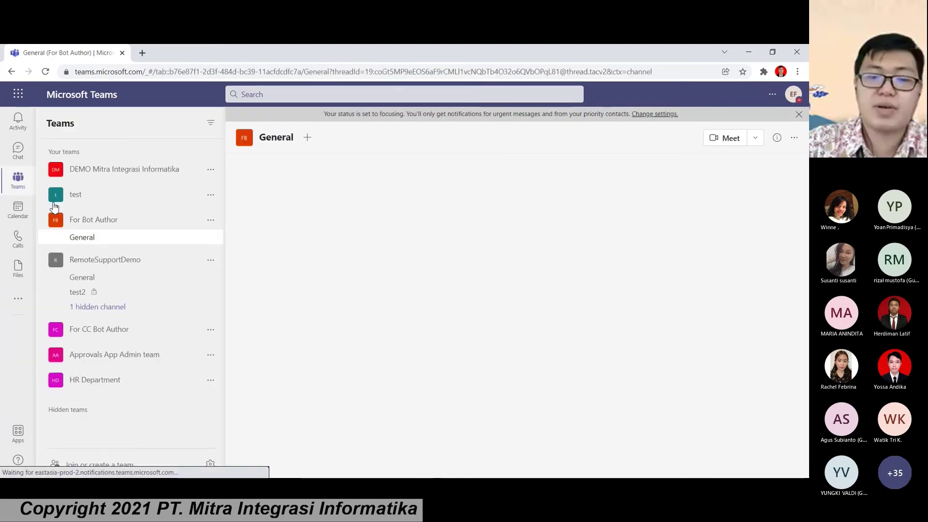
Step: Open HR Department's General channel and check the Viva Insights praise card and its thank-you note
click(101, 380)
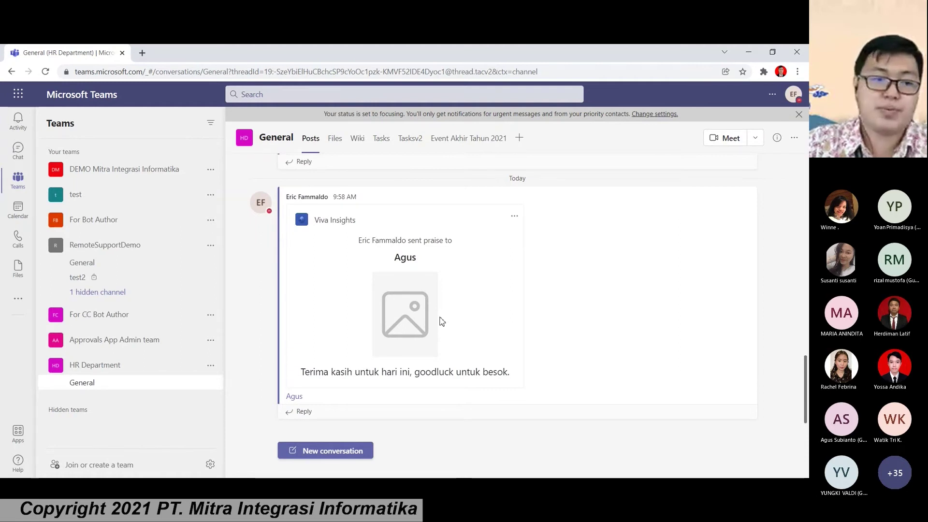
drag(315, 222, 348, 217)
click(394, 262)
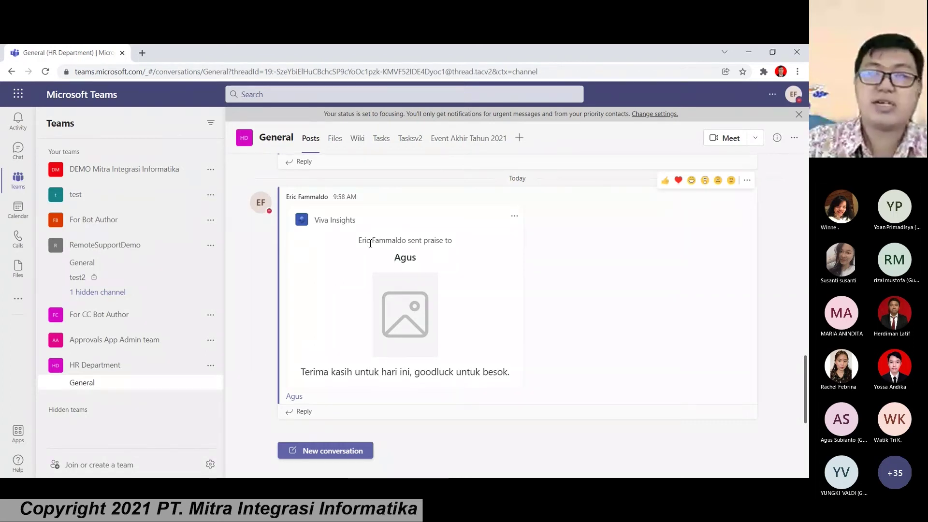
drag(362, 242, 401, 258)
double_click(405, 258)
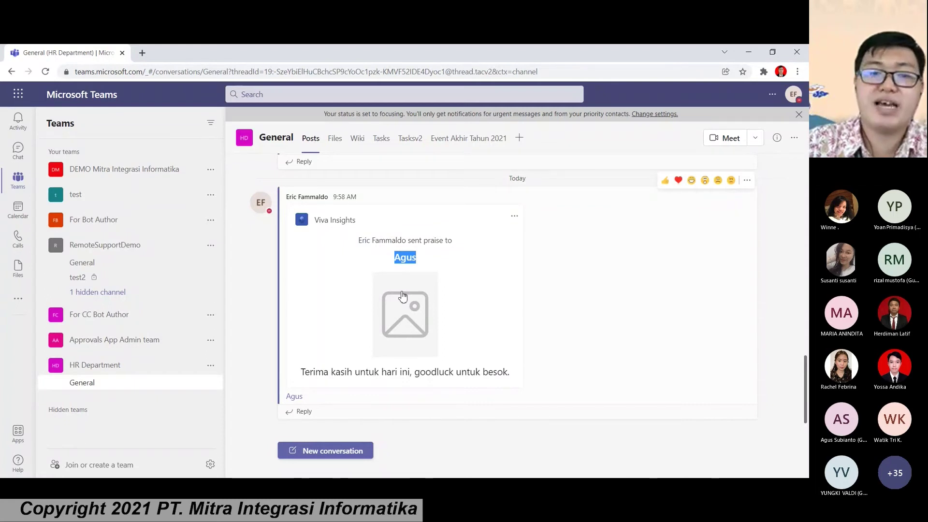
drag(305, 372, 518, 377)
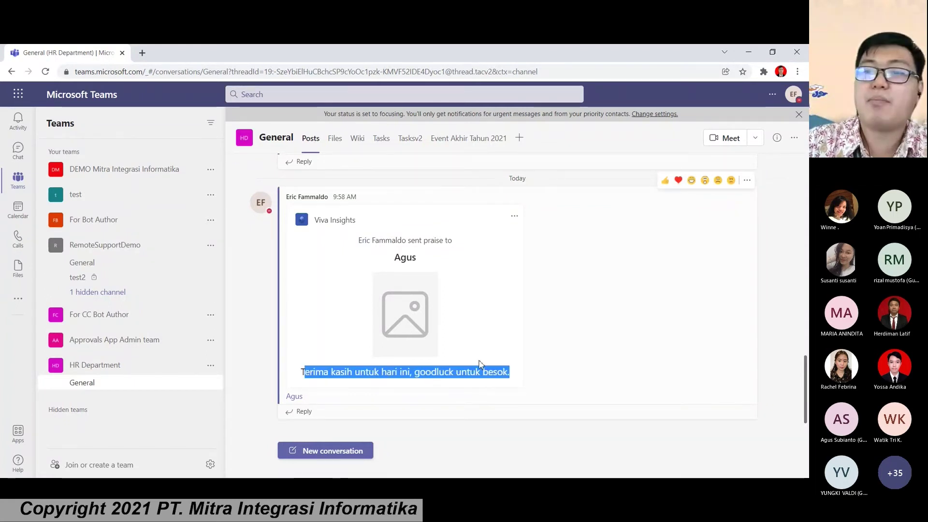
Step: In Viva Insights' Protect time section, schedule Virtual Commute reminders for Monday–Wednesday at 4:00 PM
click(22, 303)
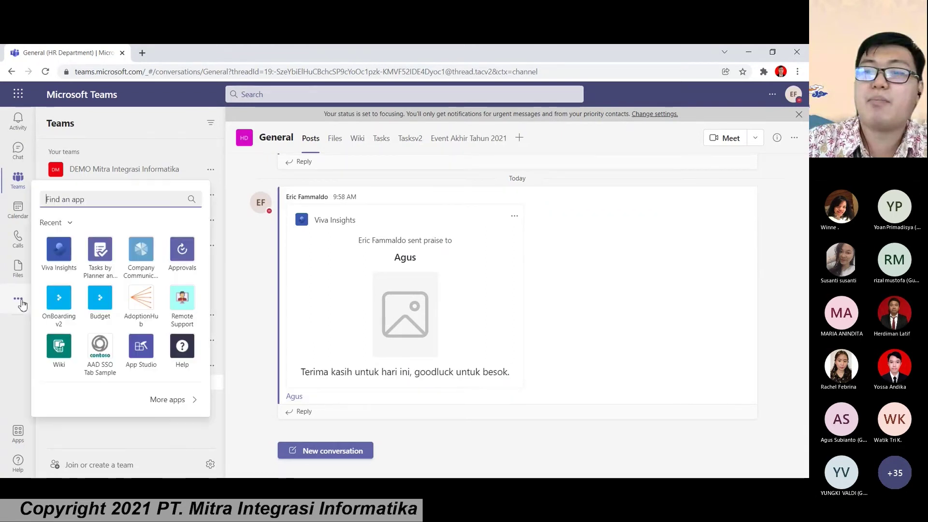
click(56, 257)
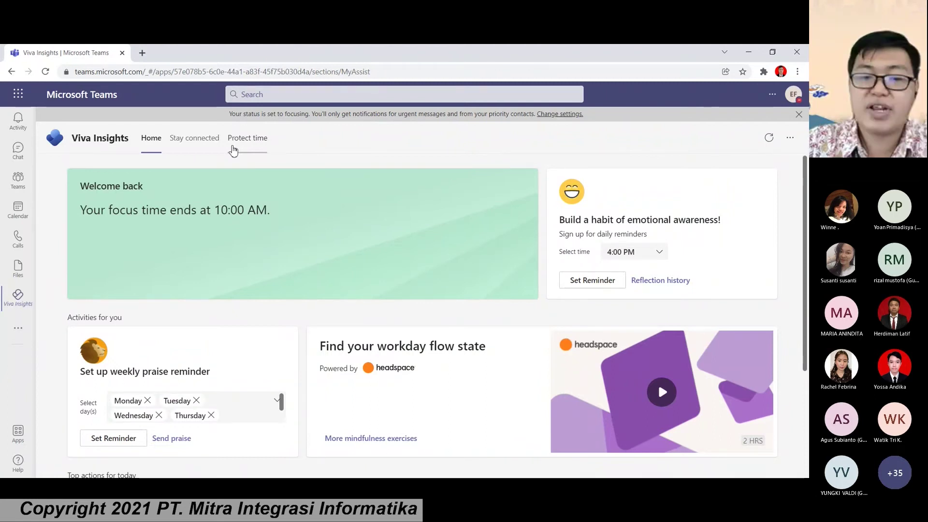
click(233, 149)
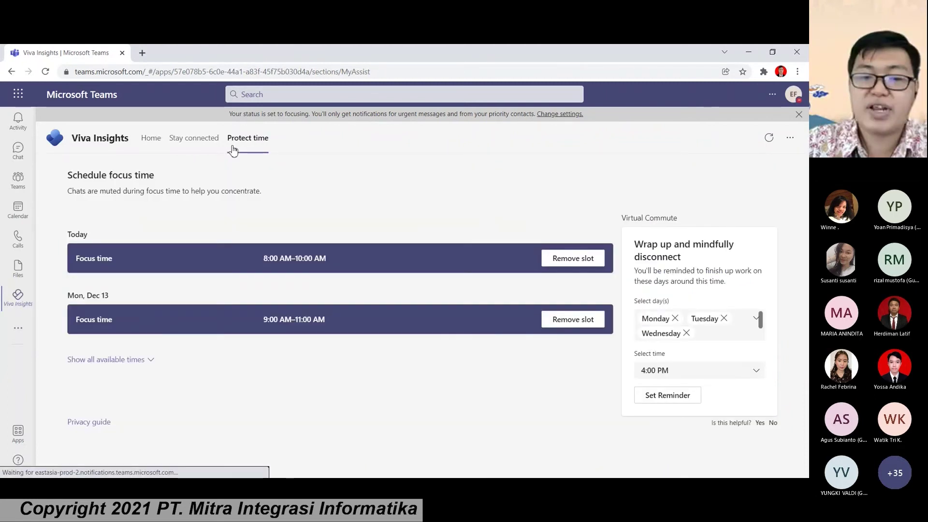
click(192, 146)
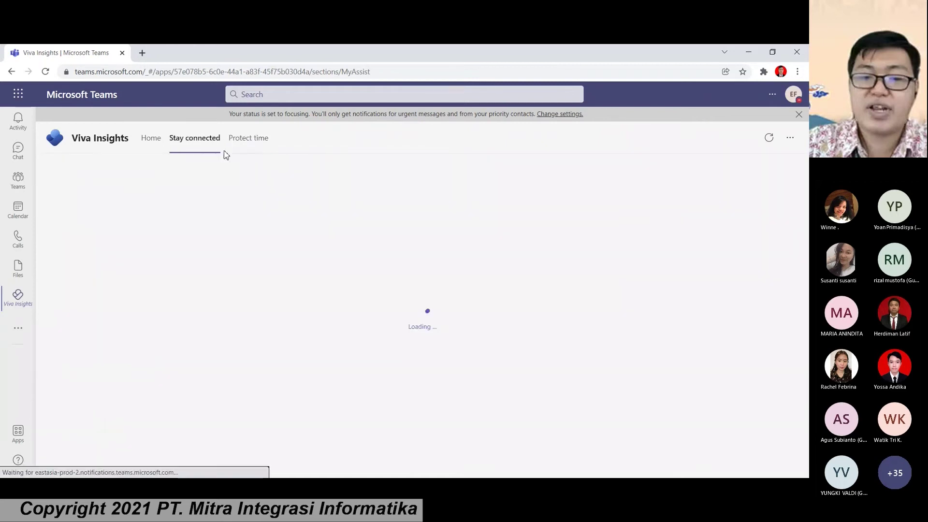
click(271, 151)
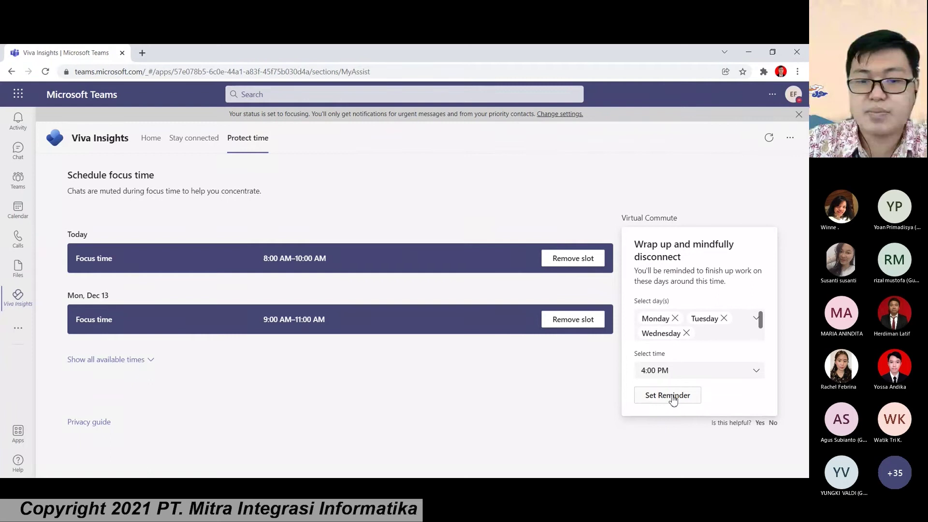
drag(622, 219, 677, 218)
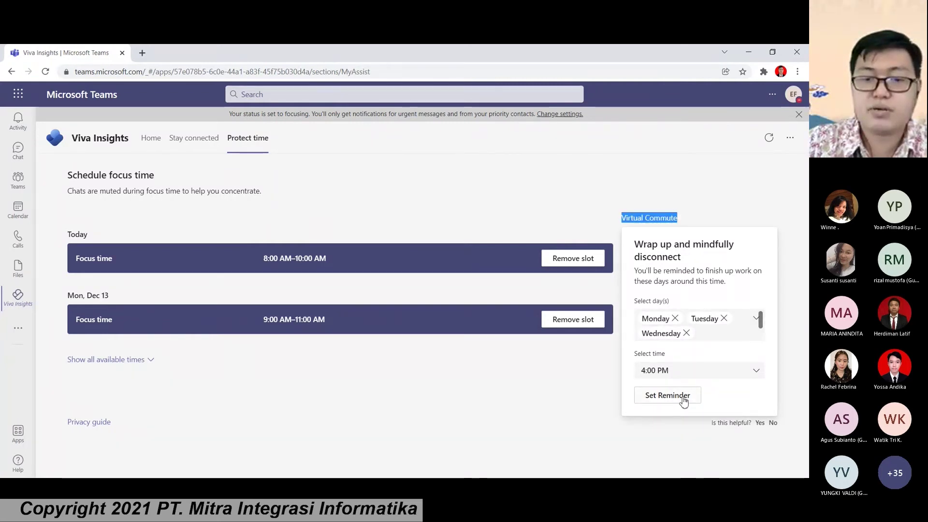
click(684, 397)
Step: Start the Virtual Commute and postpone the three To Do tasks to tomorrow or next week
click(661, 366)
drag(318, 289, 419, 289)
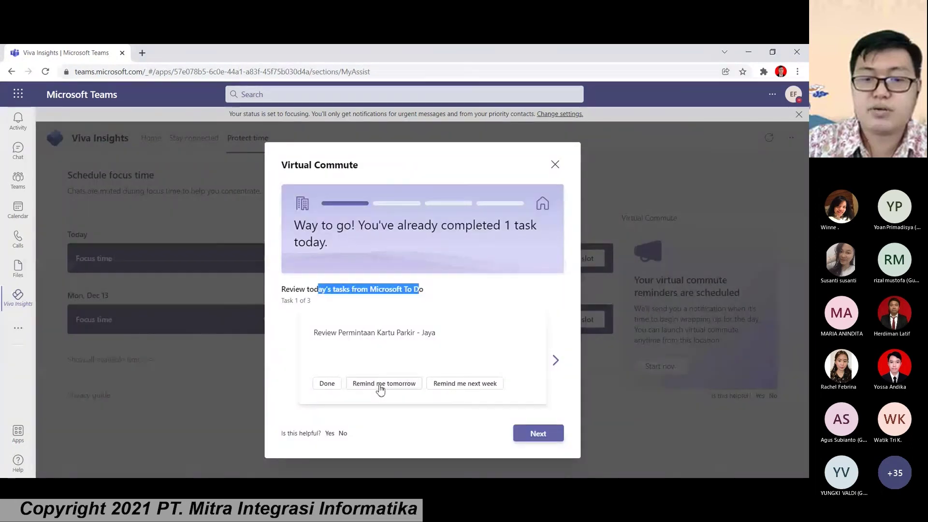
click(381, 384)
click(466, 387)
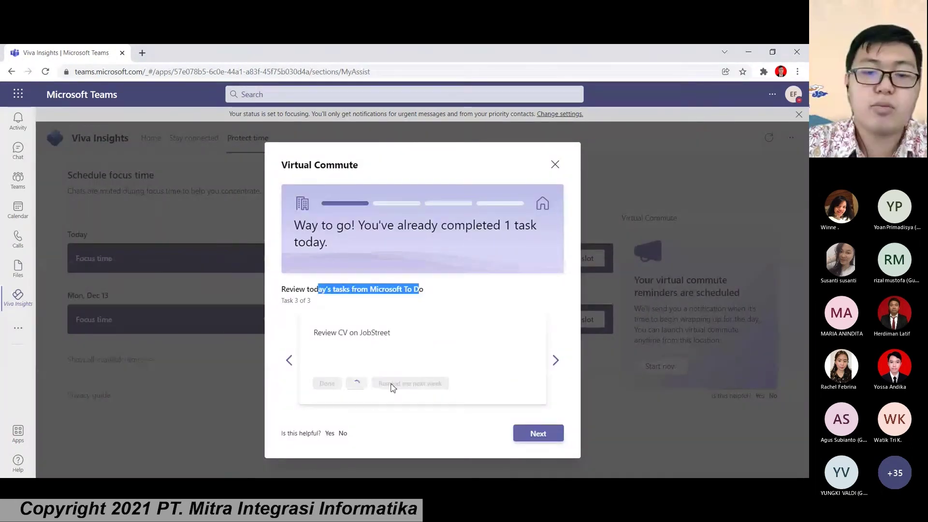
click(375, 382)
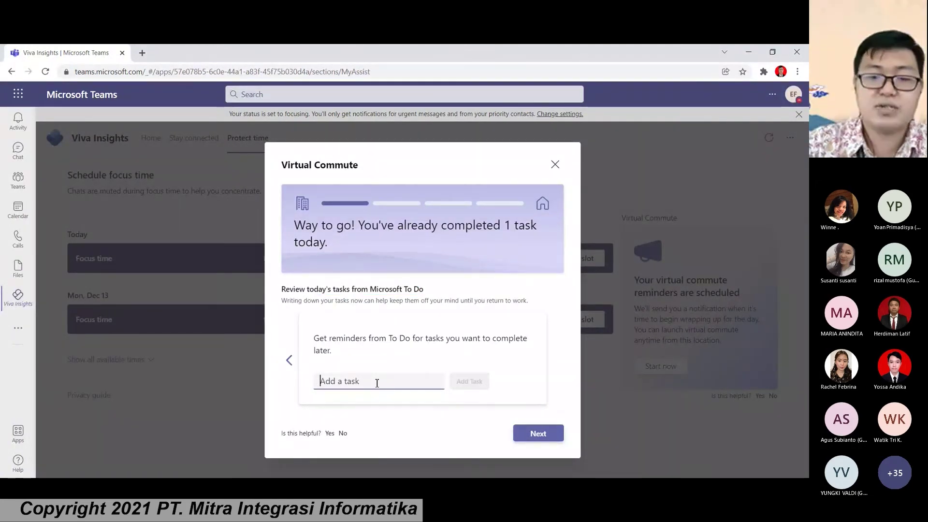
Step: Add a task to review a candidate's CV to To Do
text(REvie)
key(BackSpace)
key(BackSpace)
key(BackSpace)
key(BackSpace)
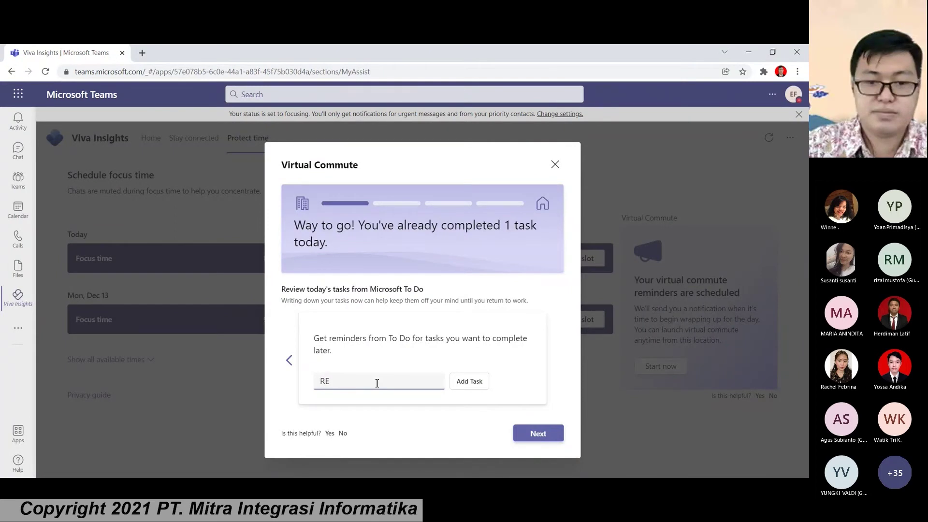
text(eview)
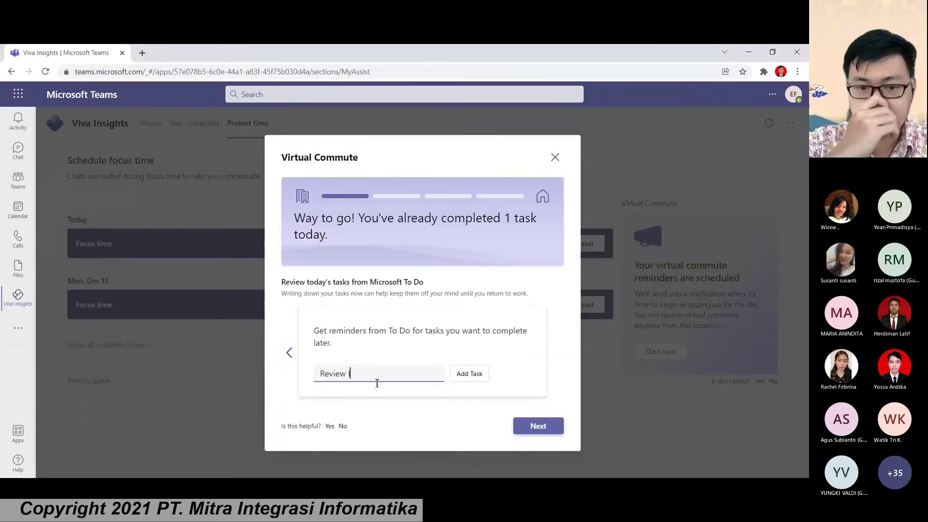
text(CV - Andi)
drag(408, 375, 322, 368)
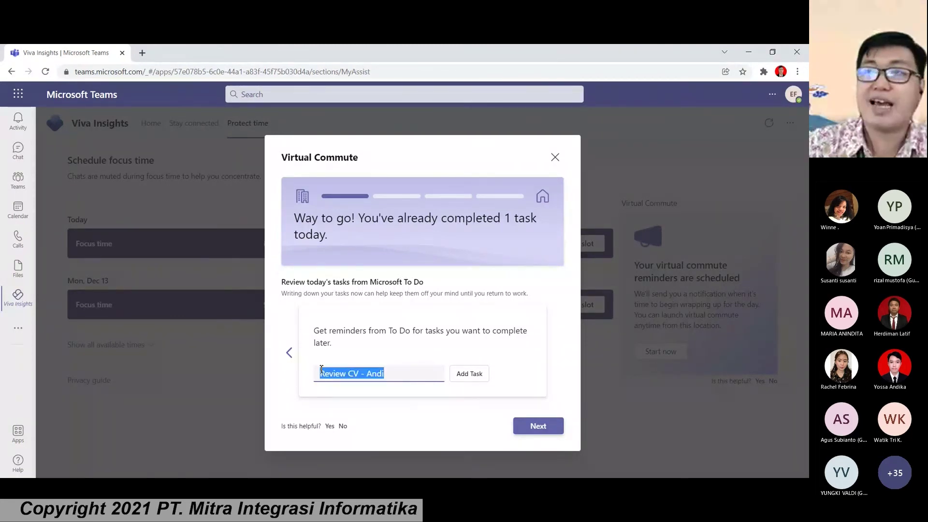
click(461, 385)
Step: Add a 'Review Parking Request' task for a colleague to To Do
click(387, 373)
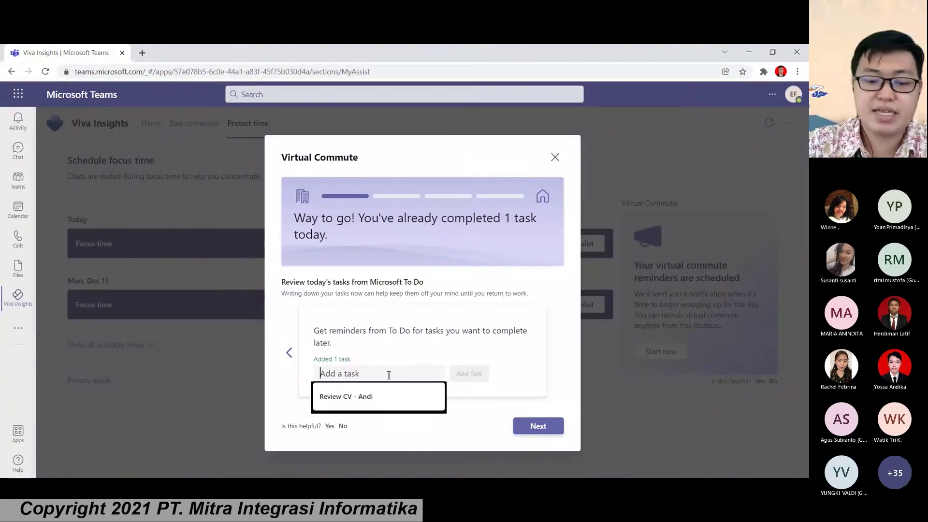
text(Review Prak)
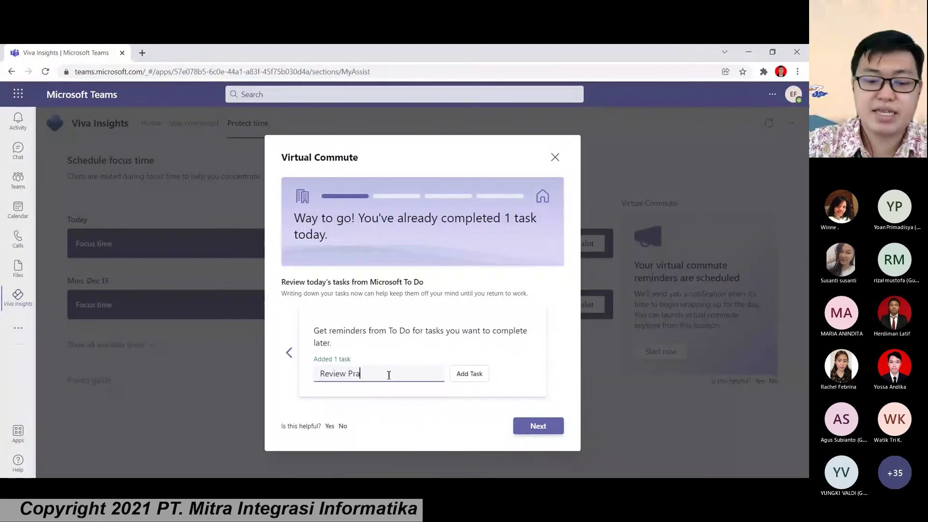
key(BackSpace)
key(BackSpace)
key(BackSpace)
text(arki)
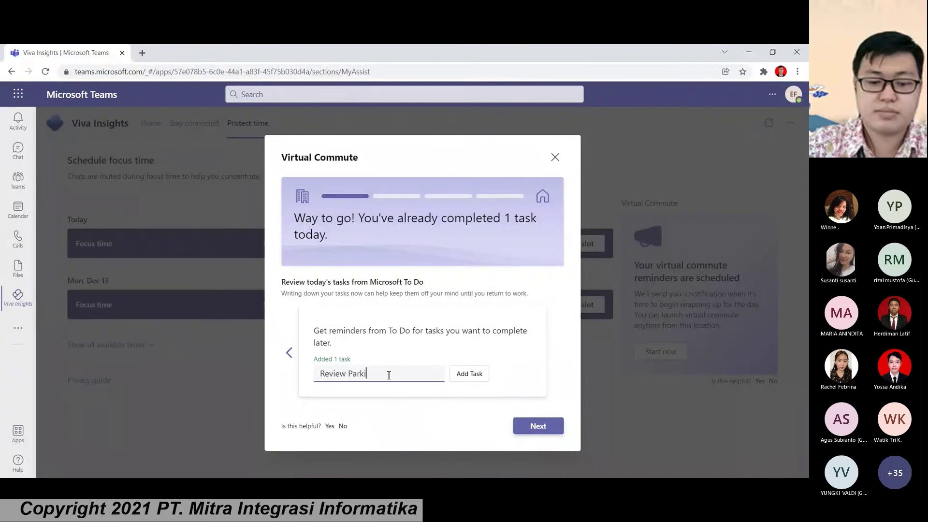
text(ng Re)
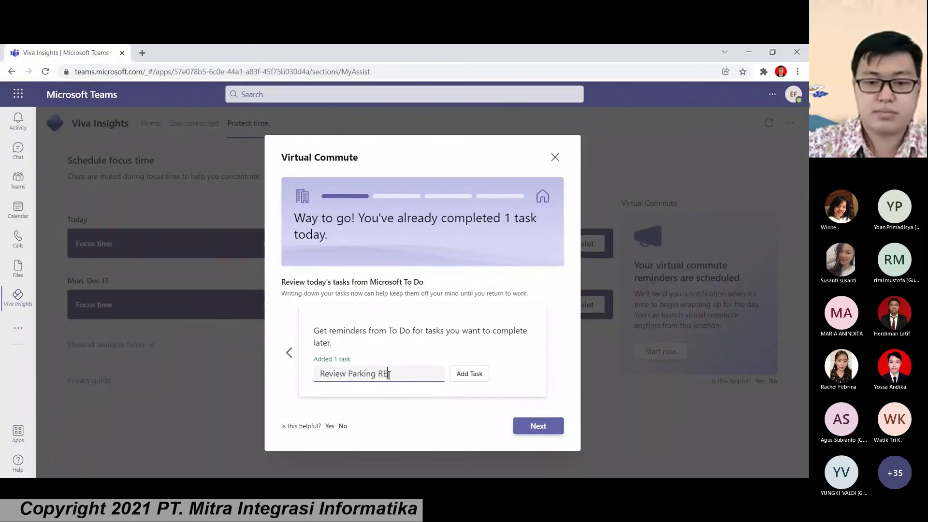
text(que)
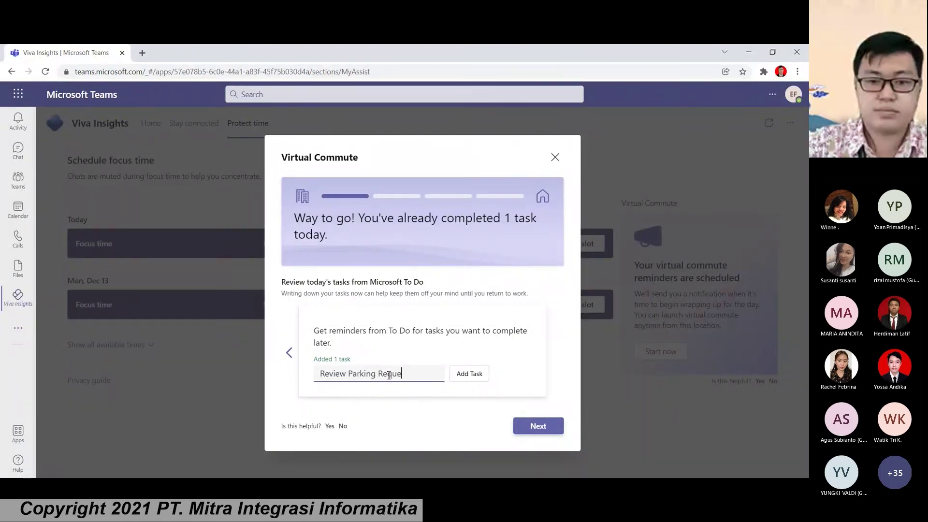
text(st -Susanti)
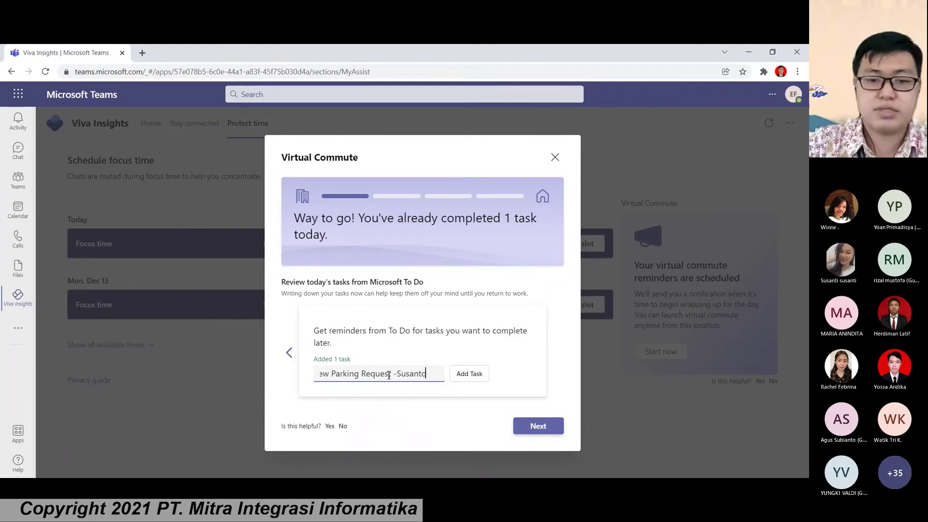
click(467, 373)
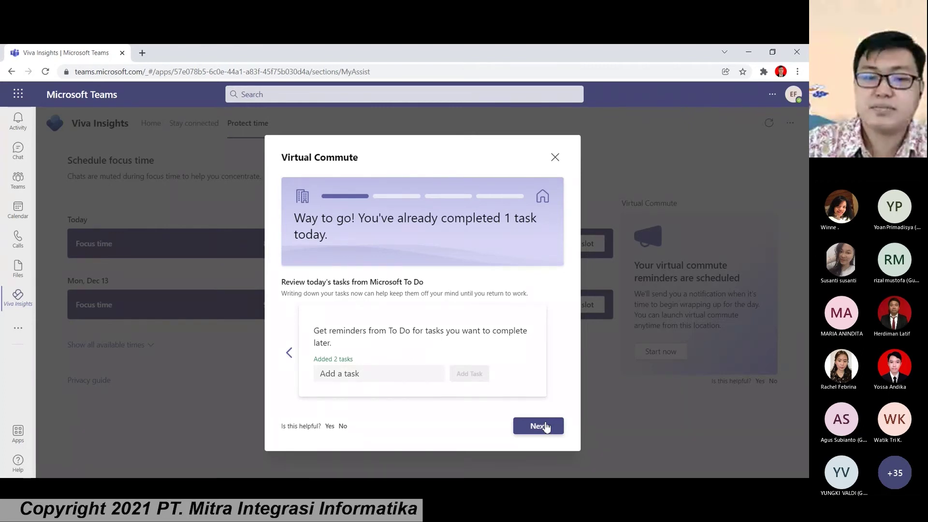
Step: Move past the upcoming events, record today's feeling as glum, and continue to the Headspace meditation
click(545, 428)
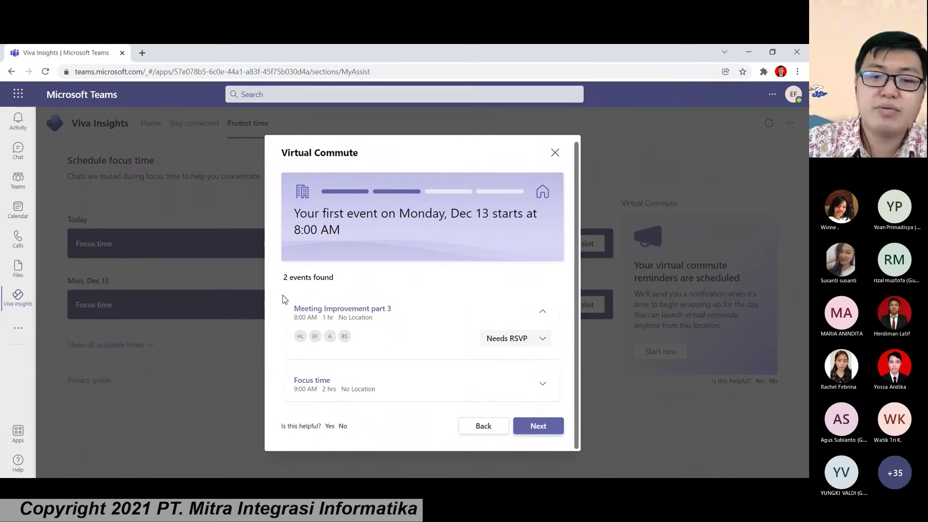
drag(298, 276, 318, 290)
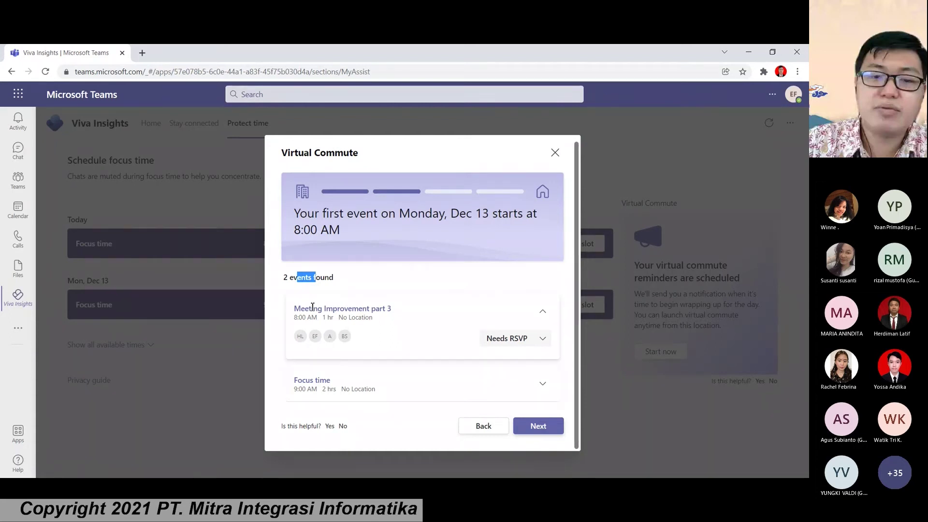
click(545, 430)
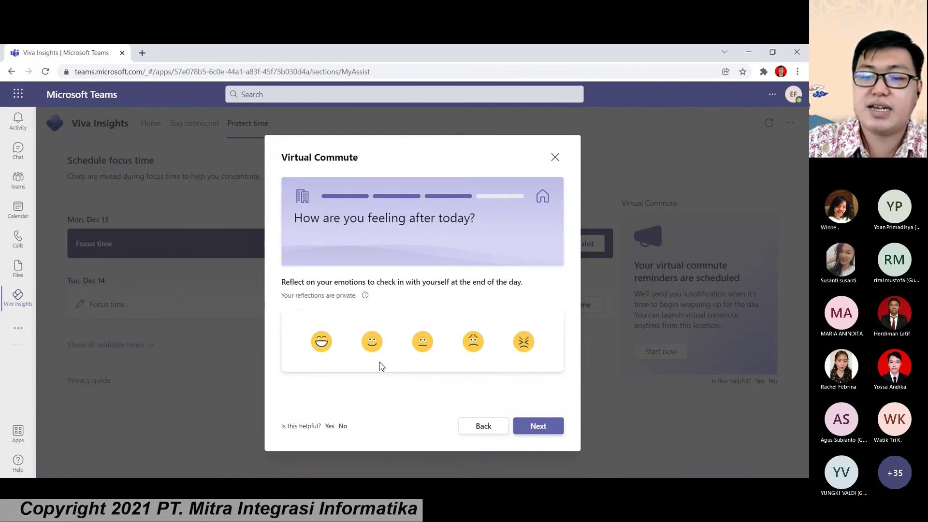
click(472, 343)
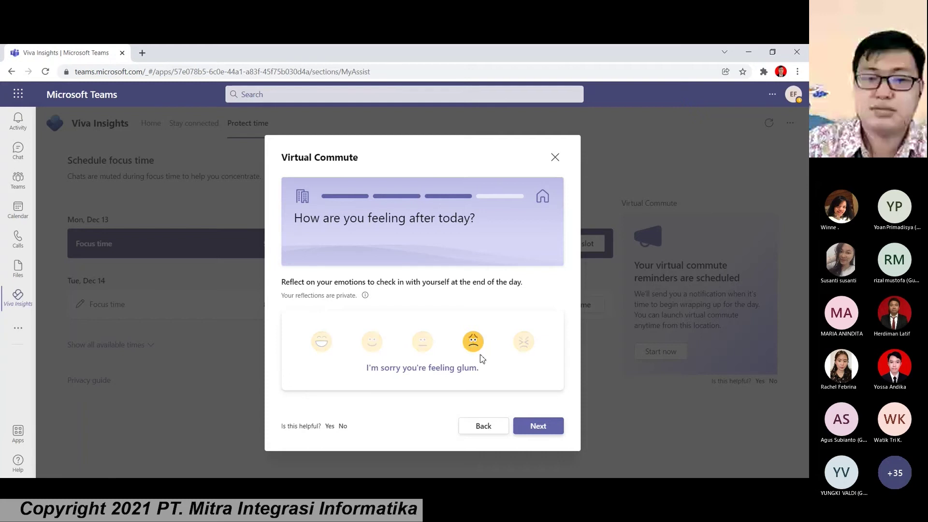
click(544, 432)
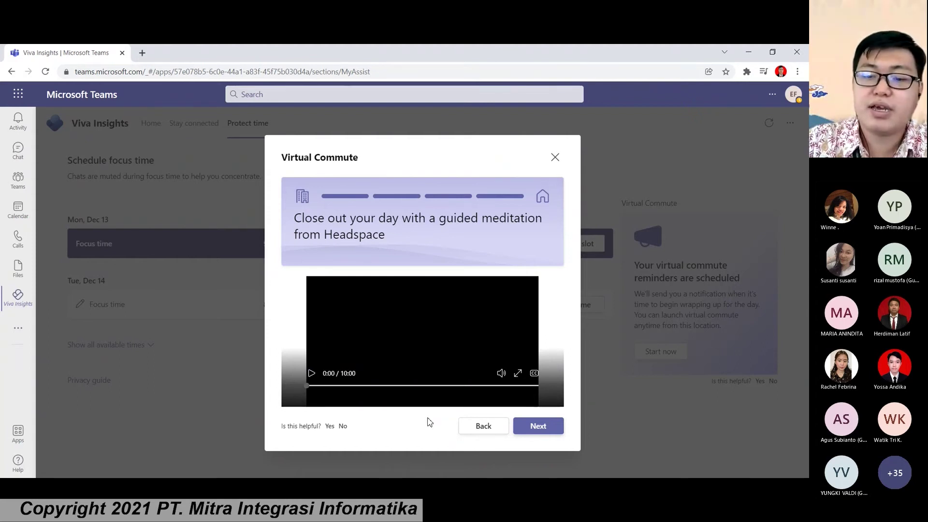
Step: Finish the Virtual Commute and view the reflection history chart from the Viva Insights home page
click(536, 429)
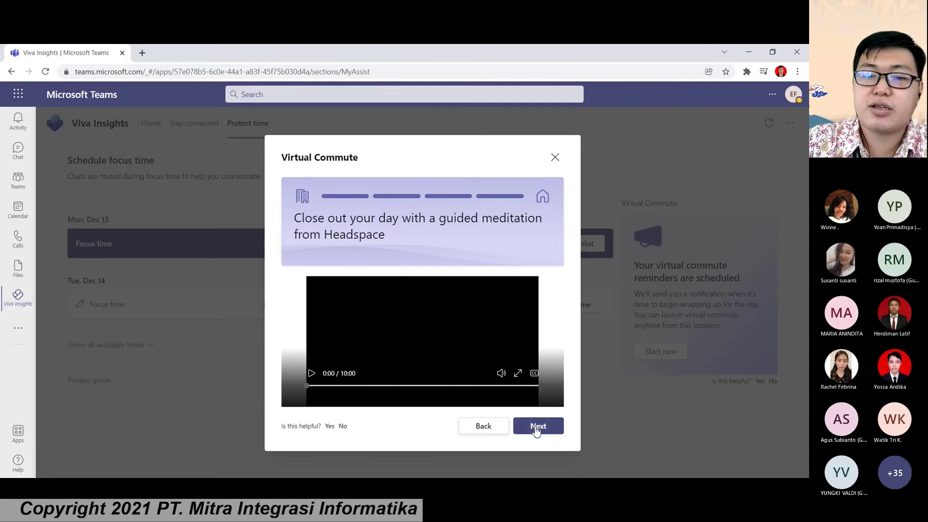
click(411, 319)
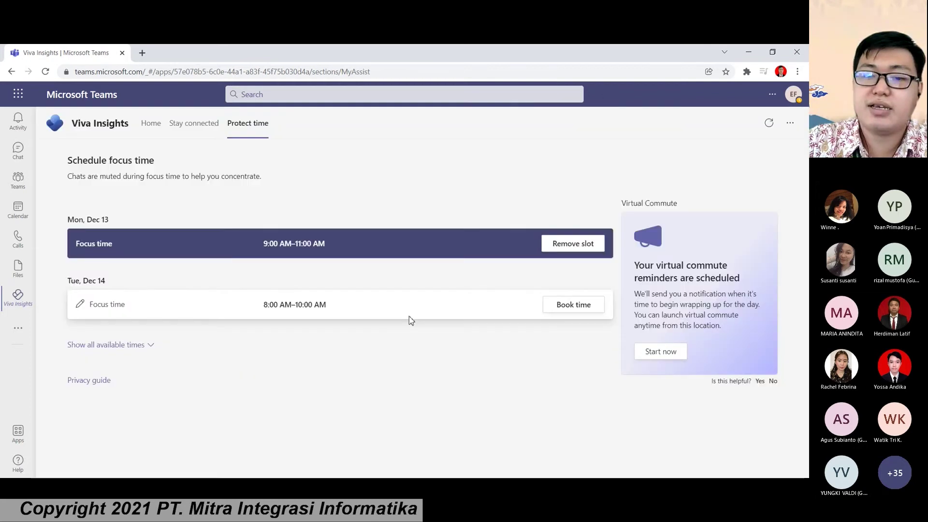
click(156, 133)
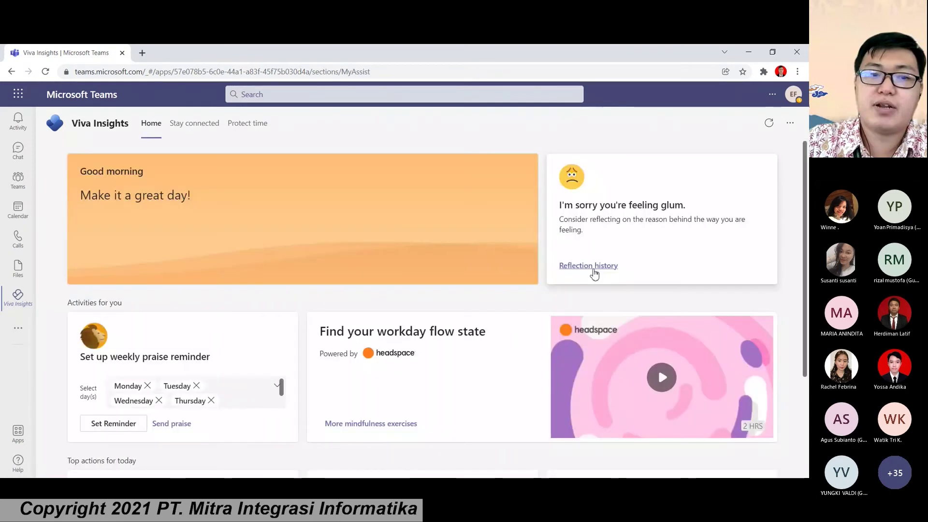
click(595, 275)
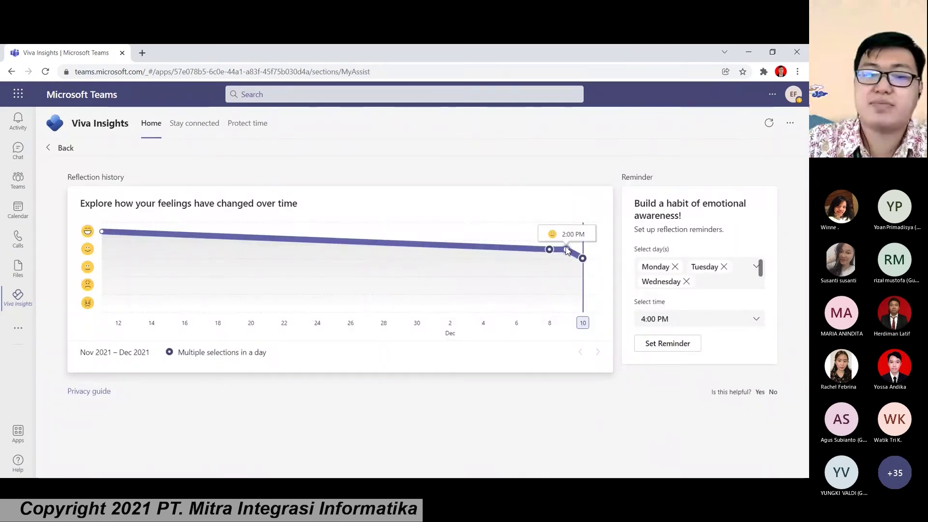
mouse_move(583, 259)
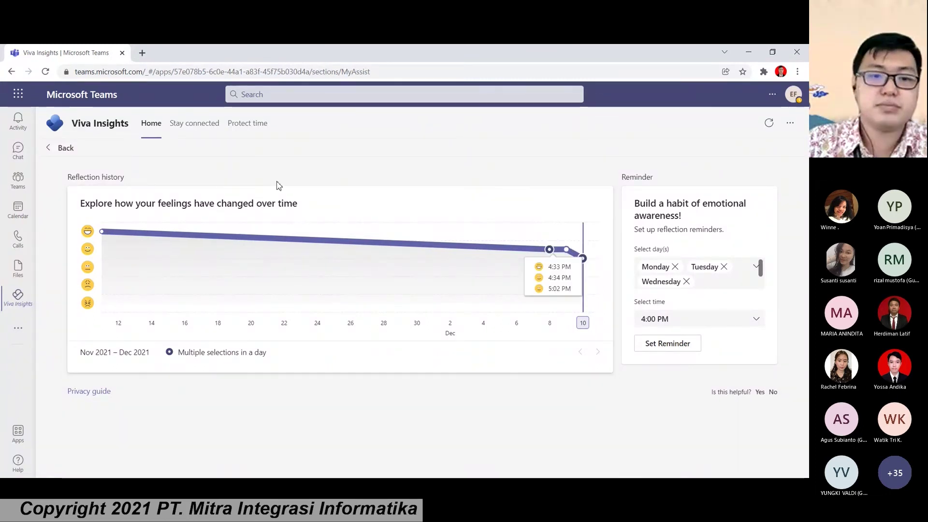
click(26, 157)
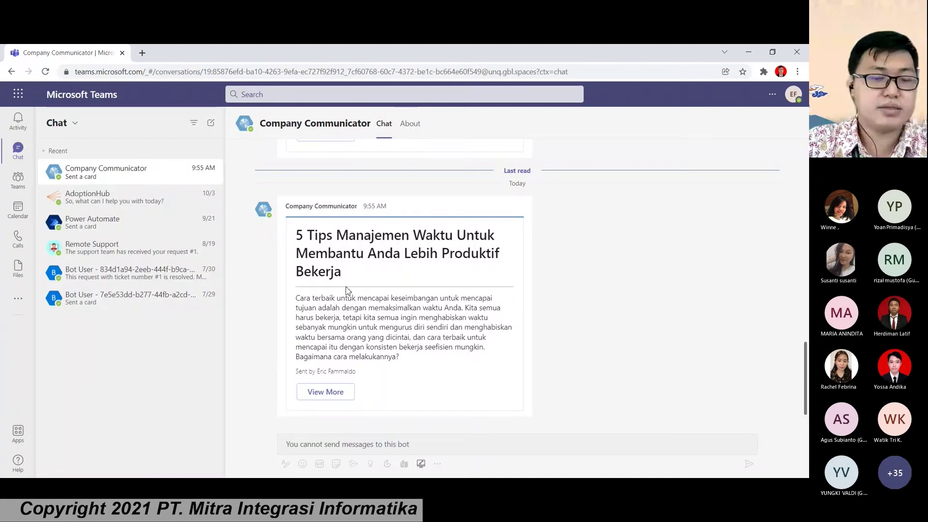
Step: Scroll through the Company Communicator announcements back down to the latest '5 Tips Manajemen Waktu' card
scroll(337, 292, up, 4)
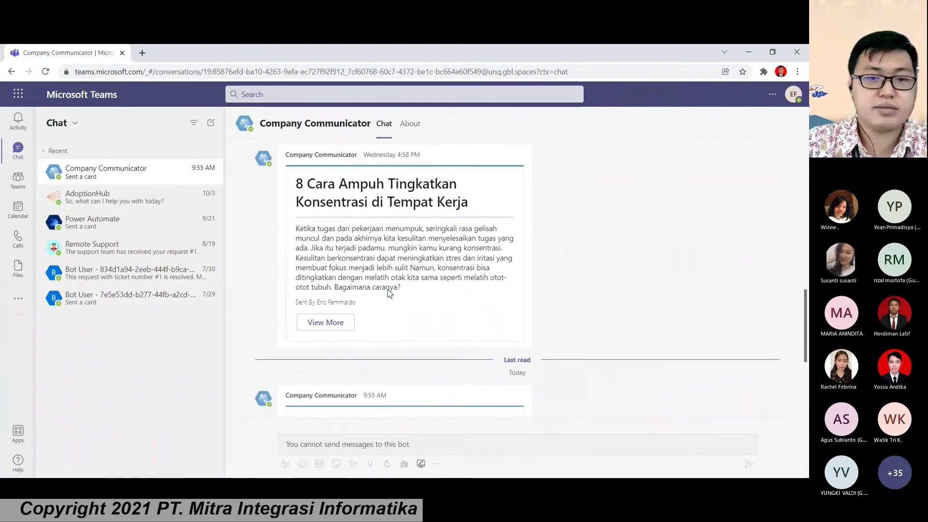
scroll(390, 293, up, 10)
scroll(389, 295, down, 6)
scroll(389, 296, down, 9)
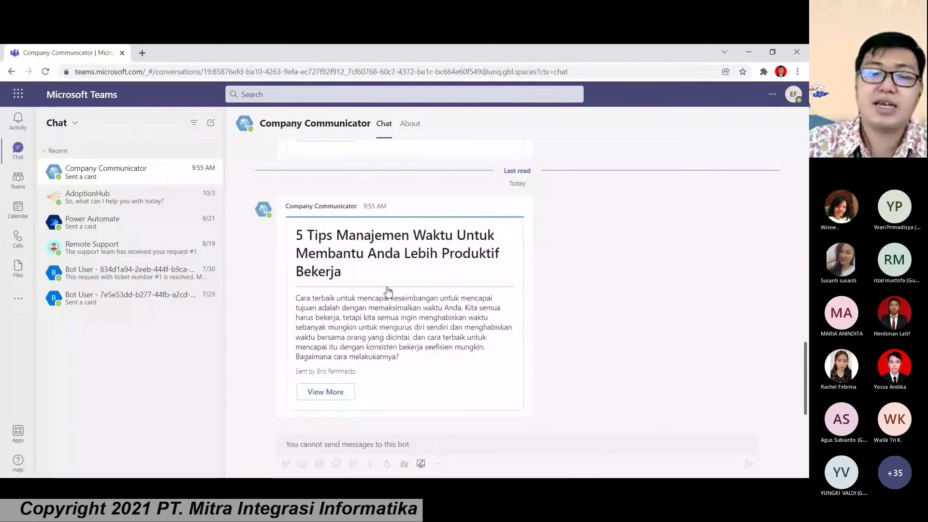